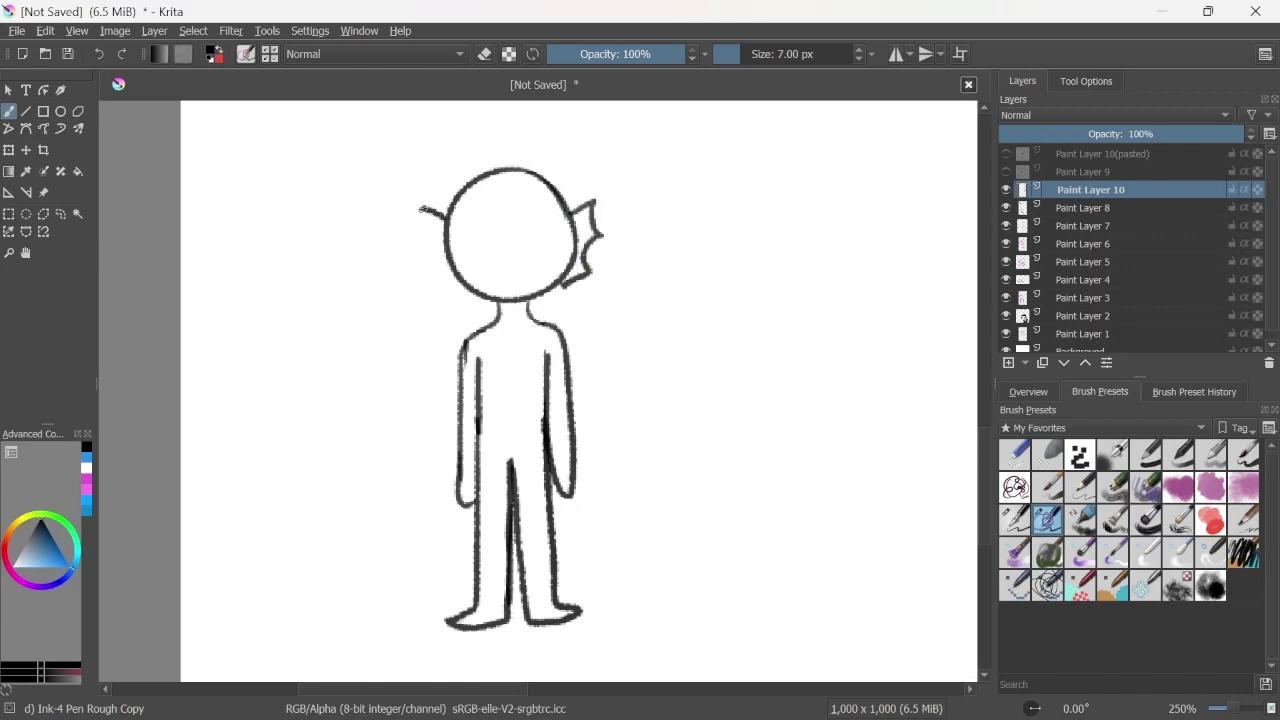
# Step: Draw a matching fin ear on the head's bare side and a curved fish tail behind the legs
pyautogui.moveTo(420, 211); pyautogui.dragTo(441, 289)
pyautogui.moveTo(555, 490); pyautogui.dragTo(612, 480)
pyautogui.moveTo(588, 410)
pyautogui.mouseDown()
pyautogui.moveTo(623, 457)
pyautogui.moveTo(653, 421)
pyautogui.moveTo(634, 566)
pyautogui.mouseUp()
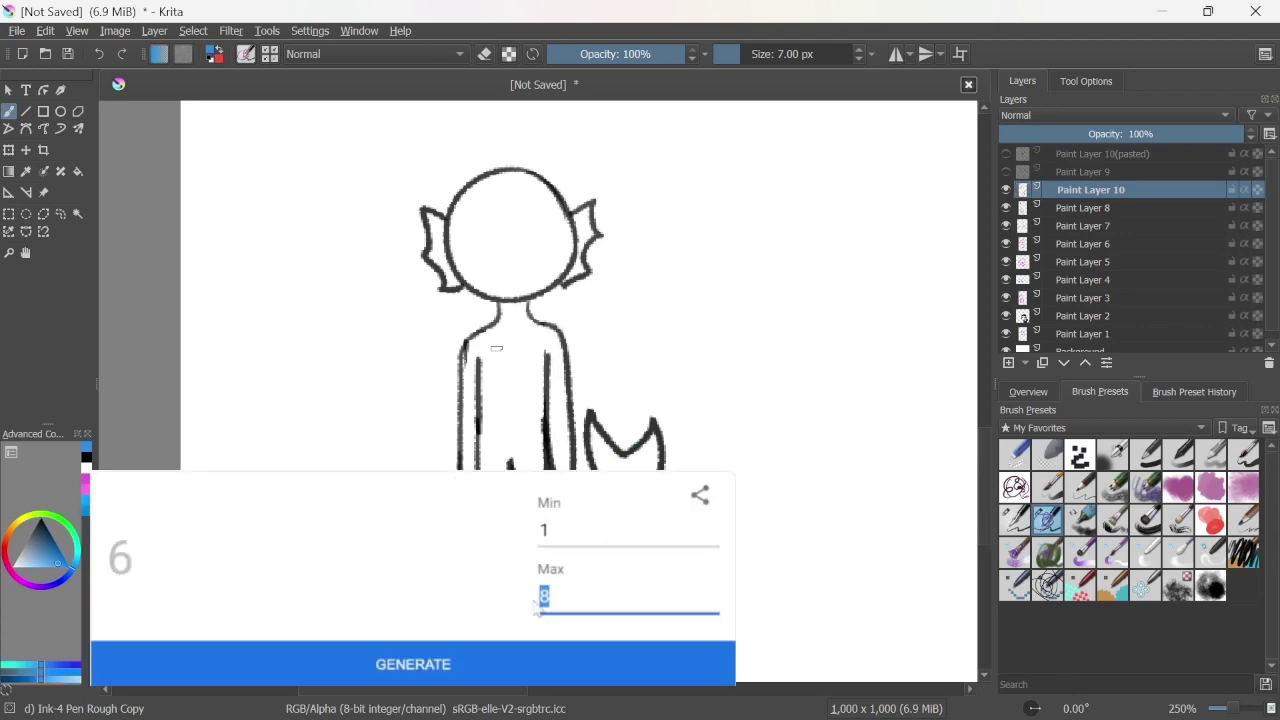
# Step: Generate a random number from 1 to 5 and paint a small blue, pink and white striped flag on the chest
pyautogui.write('5')
pyautogui.click(517, 657)
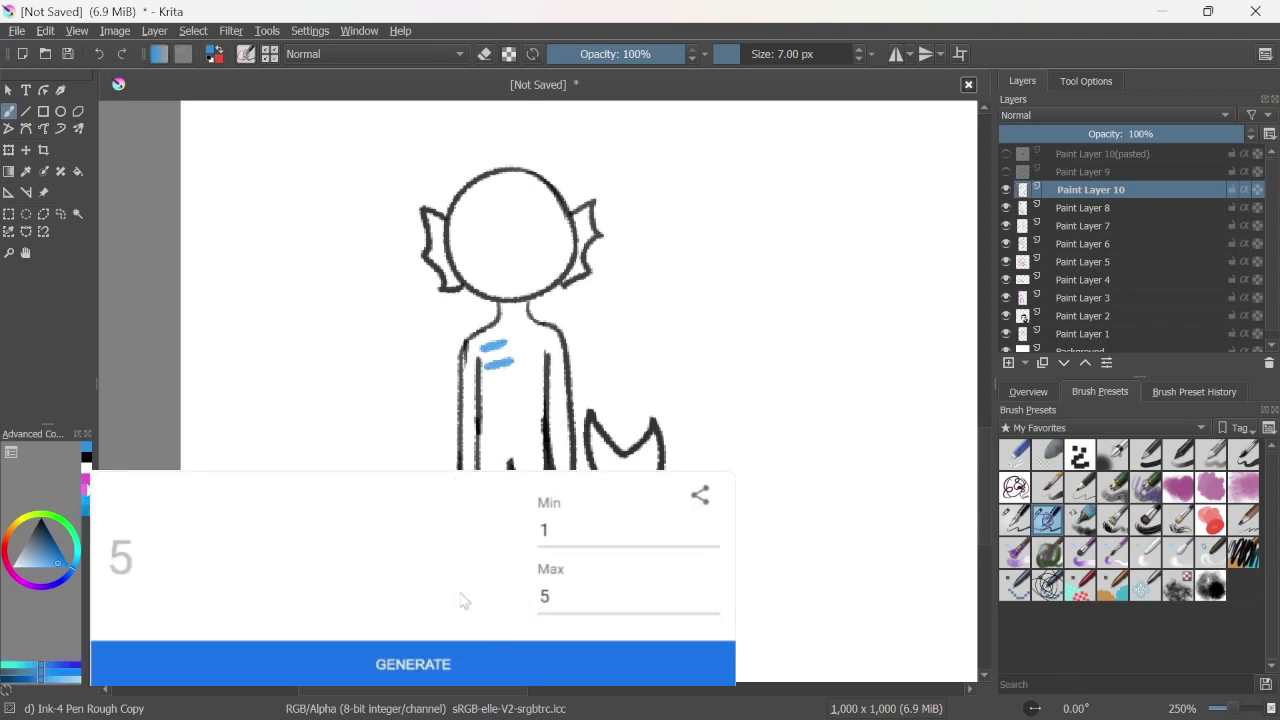
pyautogui.moveTo(488, 348); pyautogui.dragTo(516, 351)
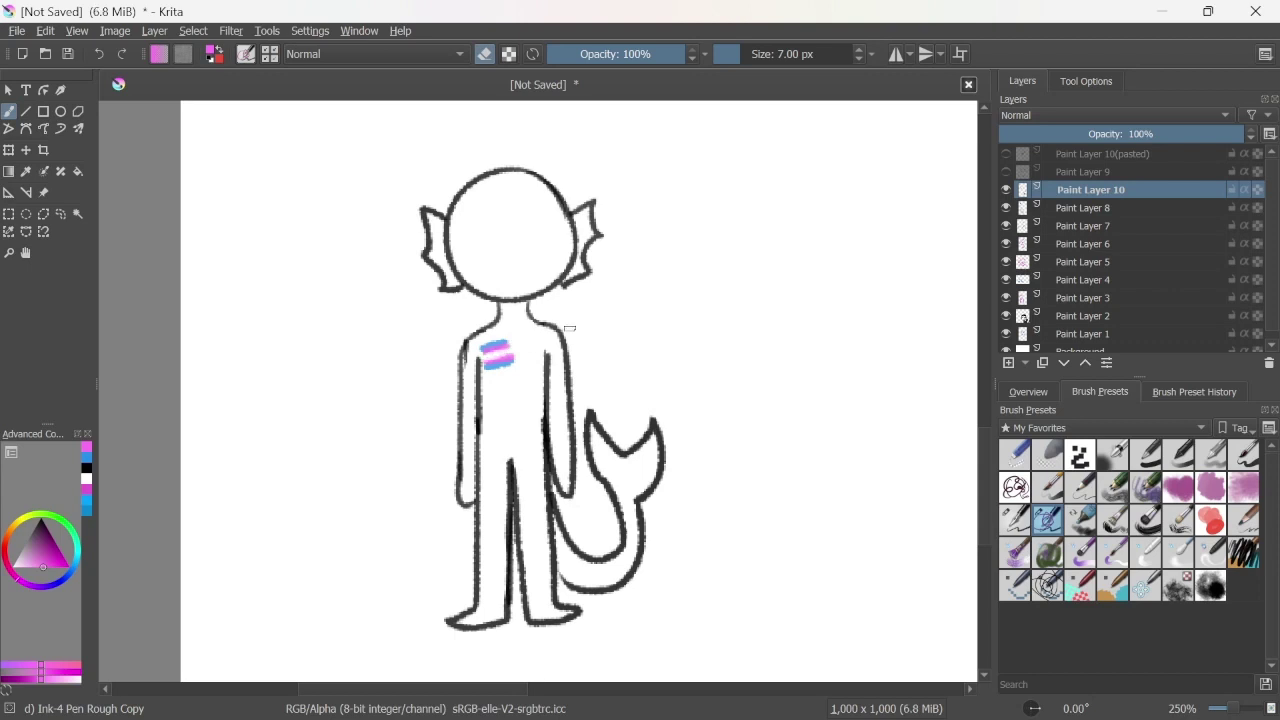
# Step: Try lettering pronouns in black over the chest flag on a new layer with the Ink-4 Pen Rough brush
pyautogui.click(1008, 363)
pyautogui.click(1015, 519)
pyautogui.press('d')
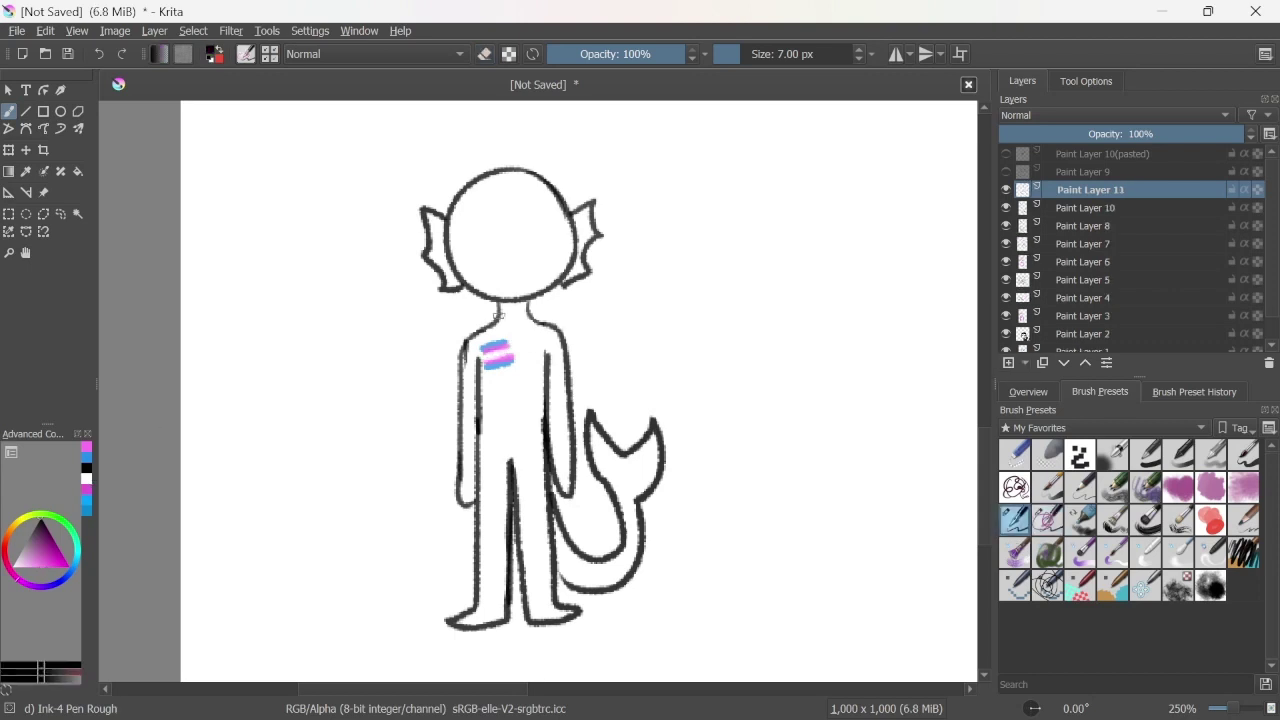
pyautogui.moveTo(486, 352); pyautogui.dragTo(516, 356)
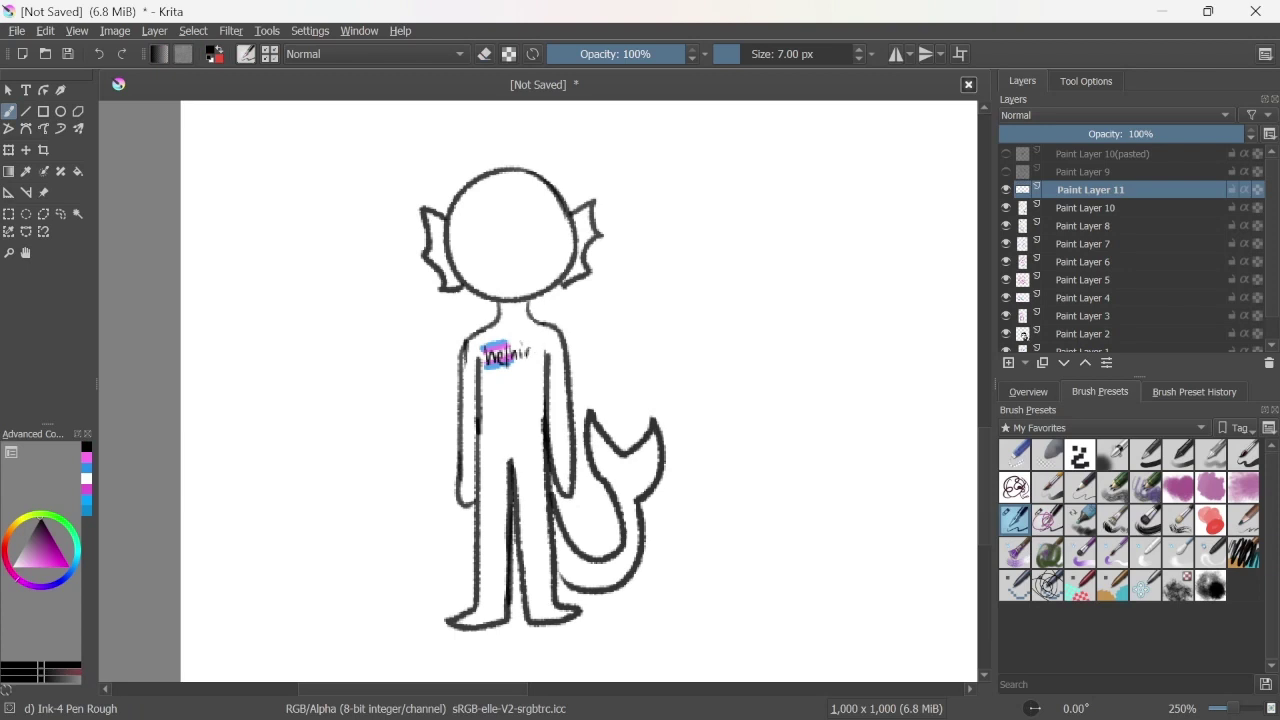
pyautogui.hotkey('ctrl', 'z')
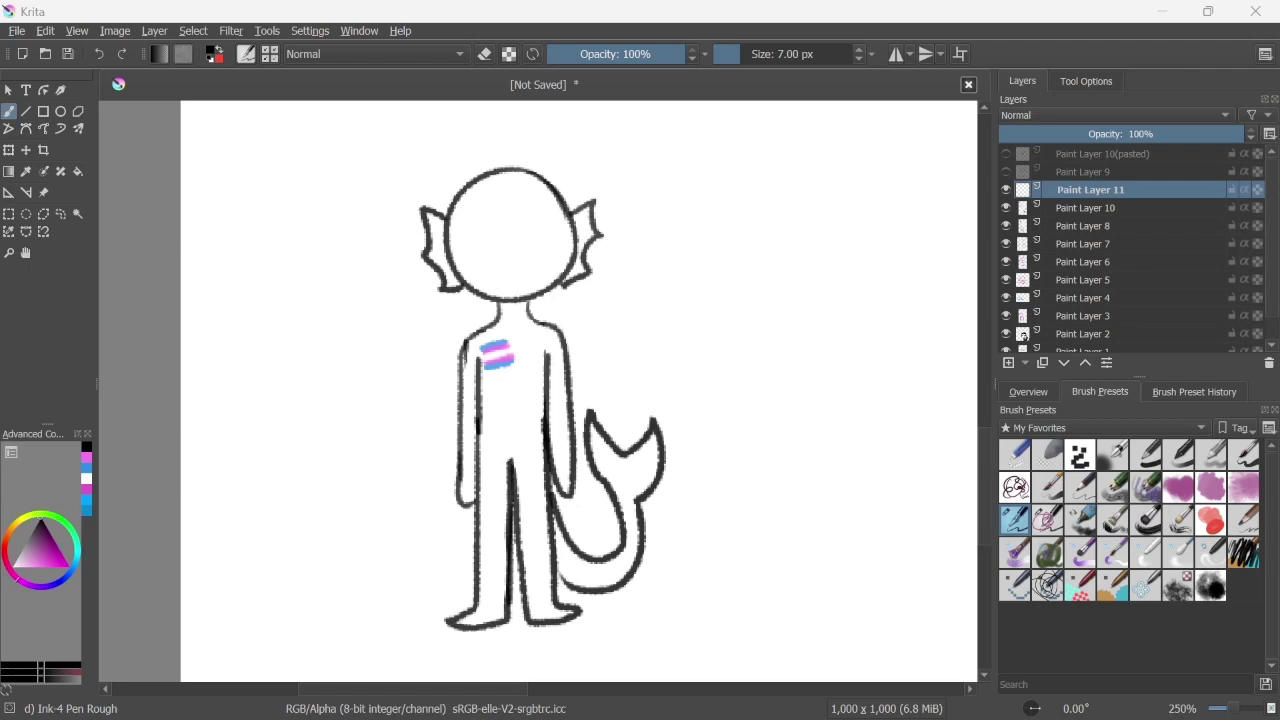
# Step: Show the pasted skin swatch layer and move the swatch image into the blank area beside the figure
pyautogui.click(1006, 153)
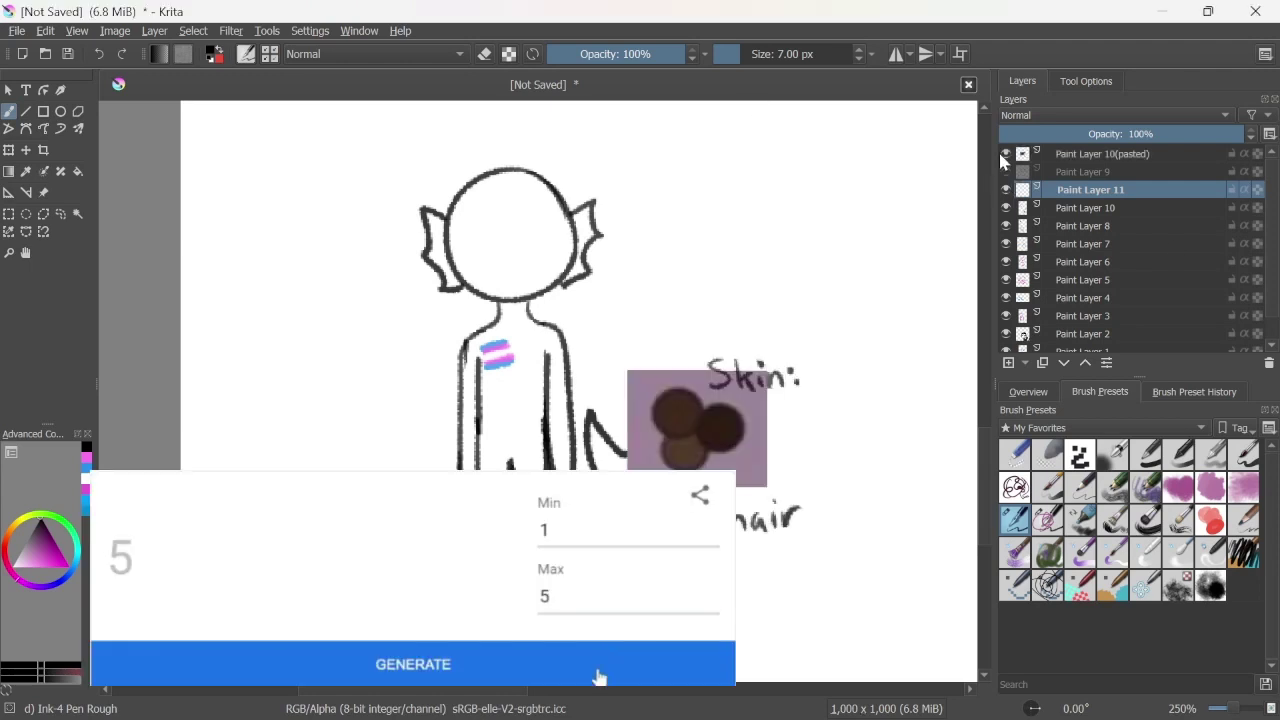
pyautogui.click(1100, 153)
pyautogui.click(27, 152)
pyautogui.moveTo(615, 344)
pyautogui.mouseDown()
pyautogui.moveTo(674, 211)
pyautogui.moveTo(762, 211)
pyautogui.mouseUp()
# Step: Sample the darkest brown from the skin swatch and fill the figure's head and body on a new layer
pyautogui.press('b')
pyautogui.press('ctrl')
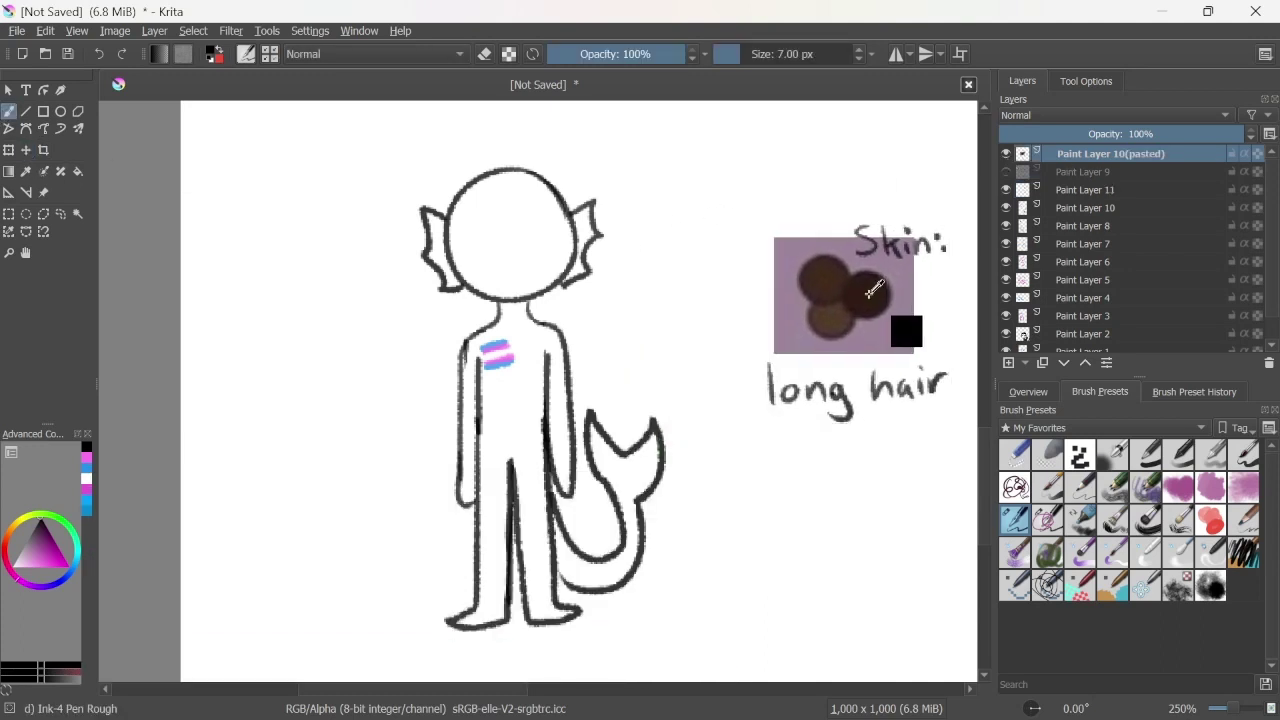
pyautogui.keyDown('ctrl'); pyautogui.click(873, 290); pyautogui.keyUp('ctrl')
pyautogui.click(1008, 363)
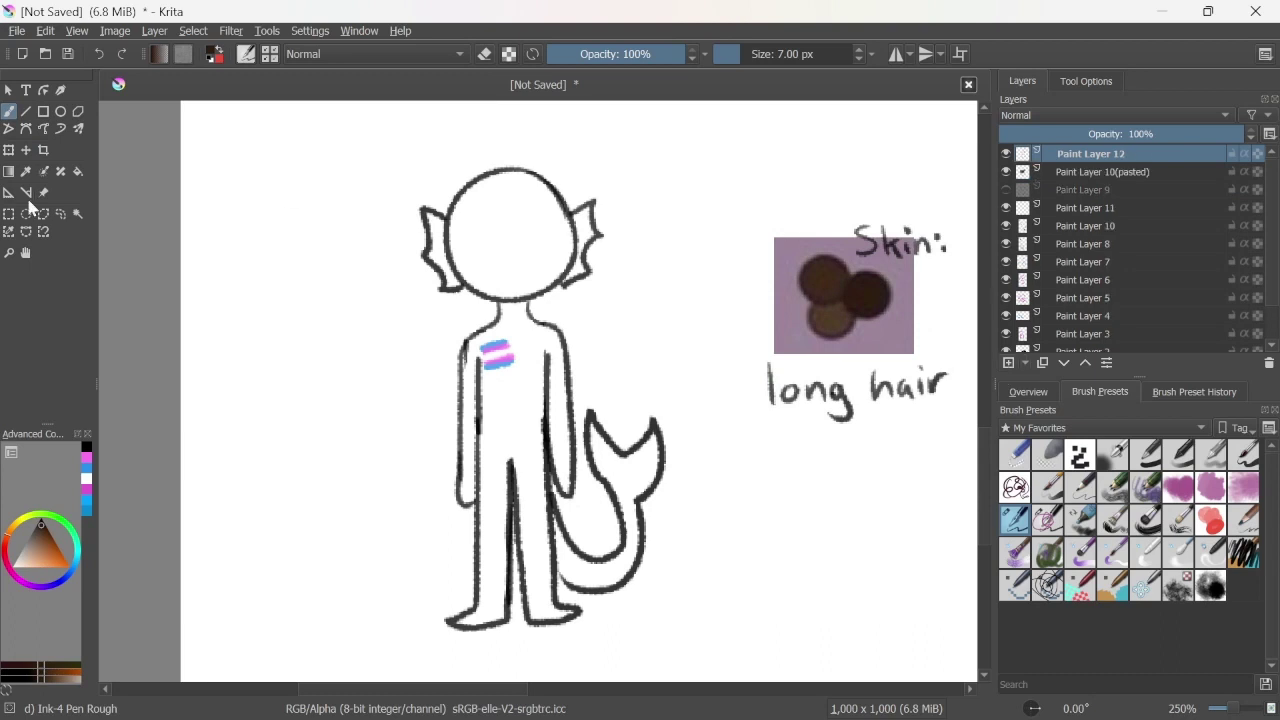
pyautogui.click(78, 171)
pyautogui.click(1086, 80)
pyautogui.click(510, 230)
pyautogui.click(510, 450)
# Step: Fill both fin ears and the tail with a slightly lighter brown, and pick the eraser brush
pyautogui.click(583, 272)
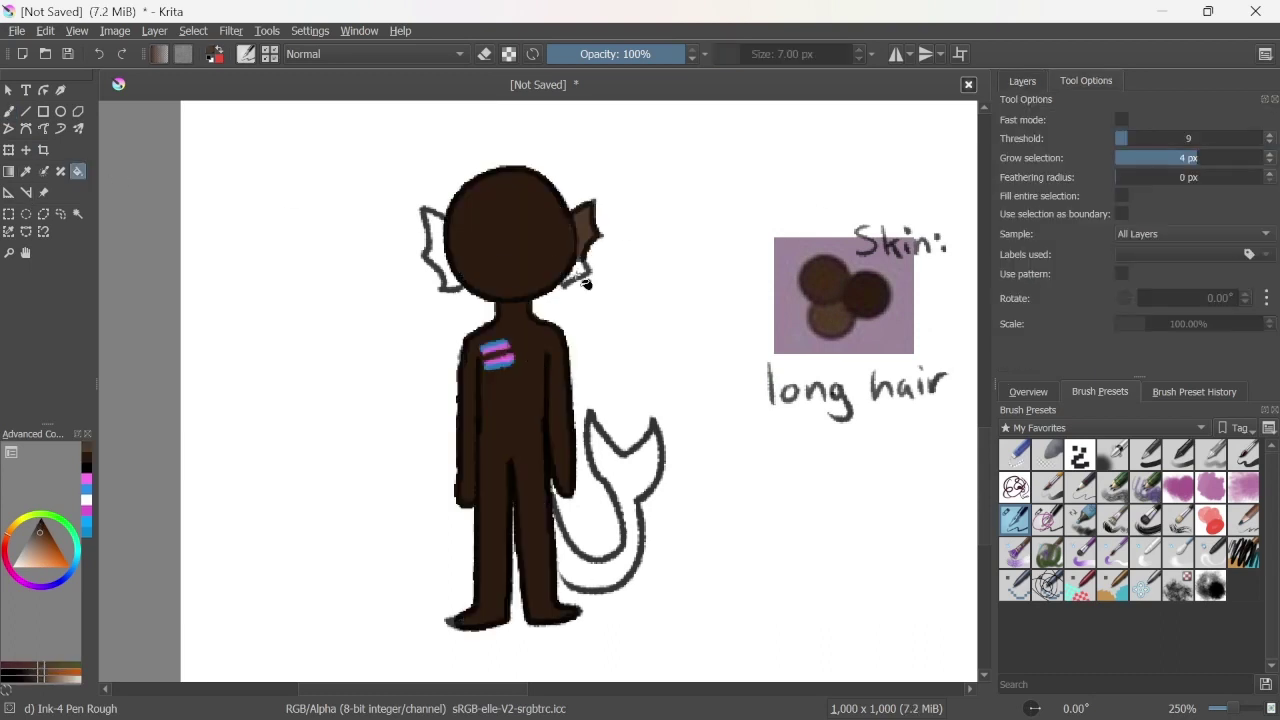
pyautogui.click(438, 255)
pyautogui.hotkey('ctrl', 'z')
pyautogui.hotkey('ctrl', 'z')
pyautogui.hotkey('ctrl', 'shift', 'z')
pyautogui.hotkey('ctrl', 'shift', 'z')
pyautogui.click(590, 536)
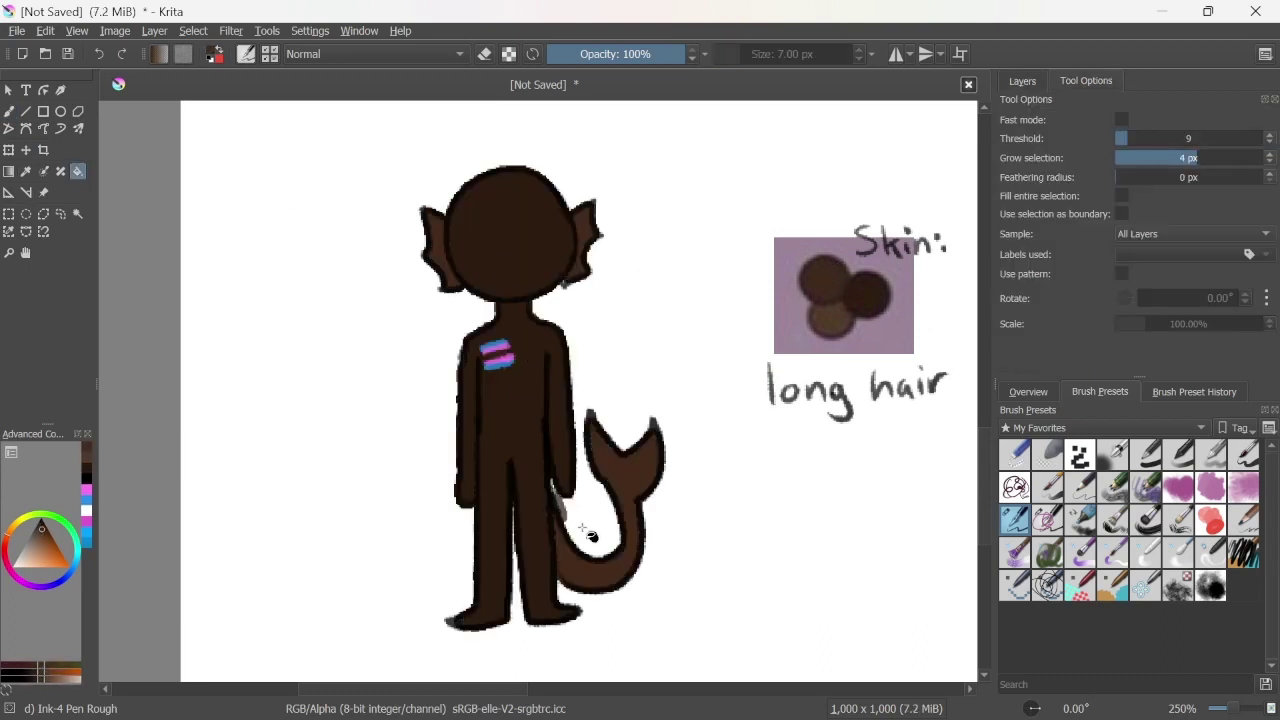
pyautogui.press('b')
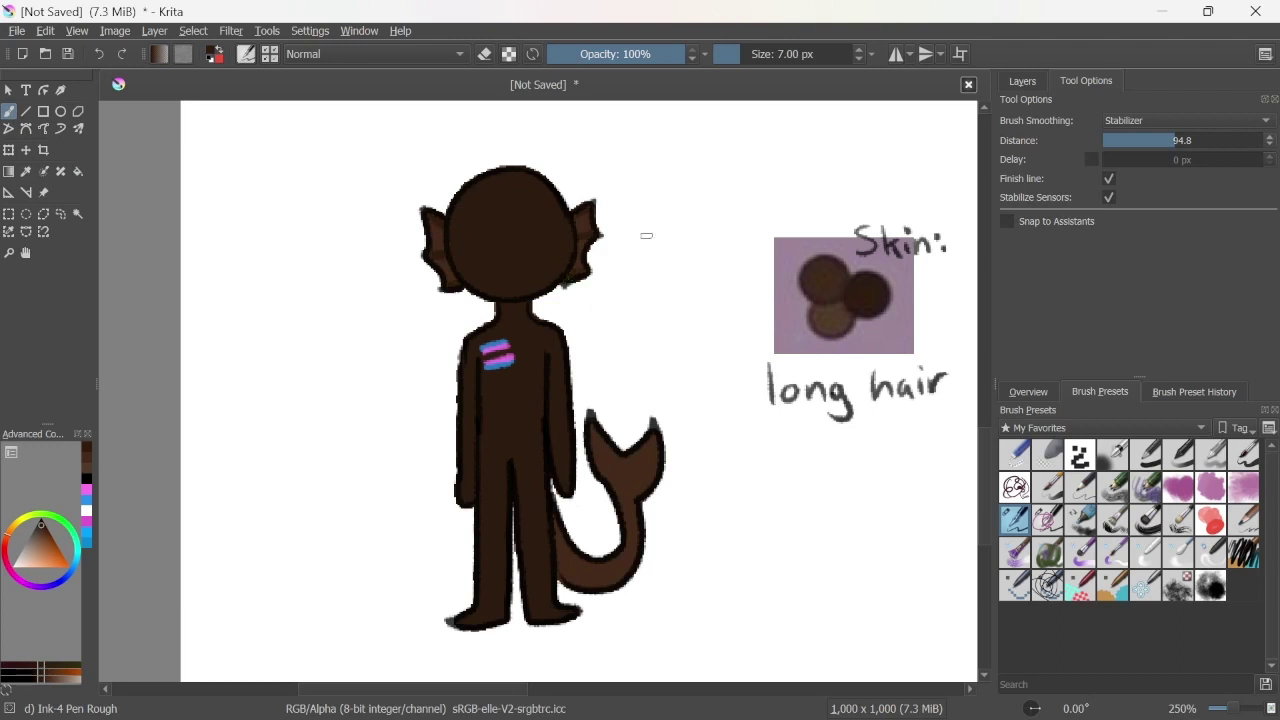
pyautogui.click(1015, 456)
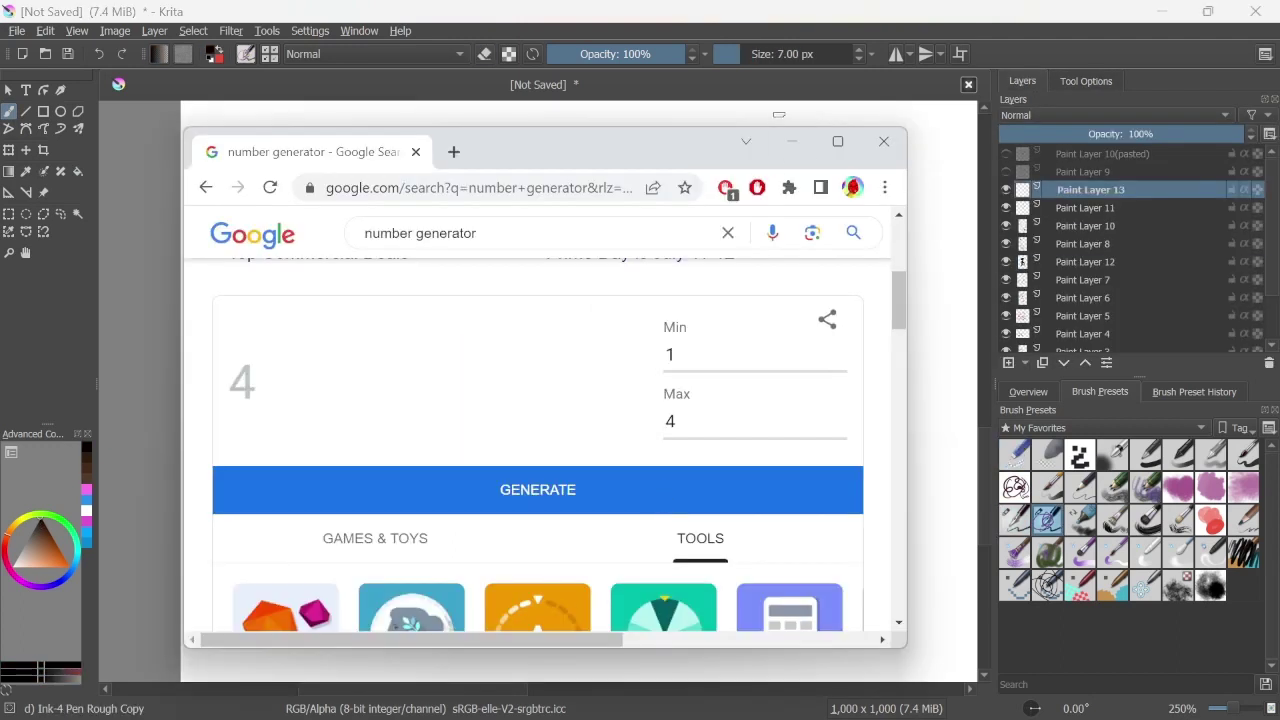
# Step: Outline long wavy hair with a centre parting around the head and down past the shoulders
pyautogui.click(778, 146)
pyautogui.moveTo(516, 176); pyautogui.dragTo(458, 258)
pyautogui.hotkey('ctrl', 'z')
pyautogui.moveTo(448, 183)
pyautogui.mouseDown()
pyautogui.moveTo(520, 162)
pyautogui.moveTo(428, 270)
pyautogui.moveTo(438, 396)
pyautogui.mouseUp()
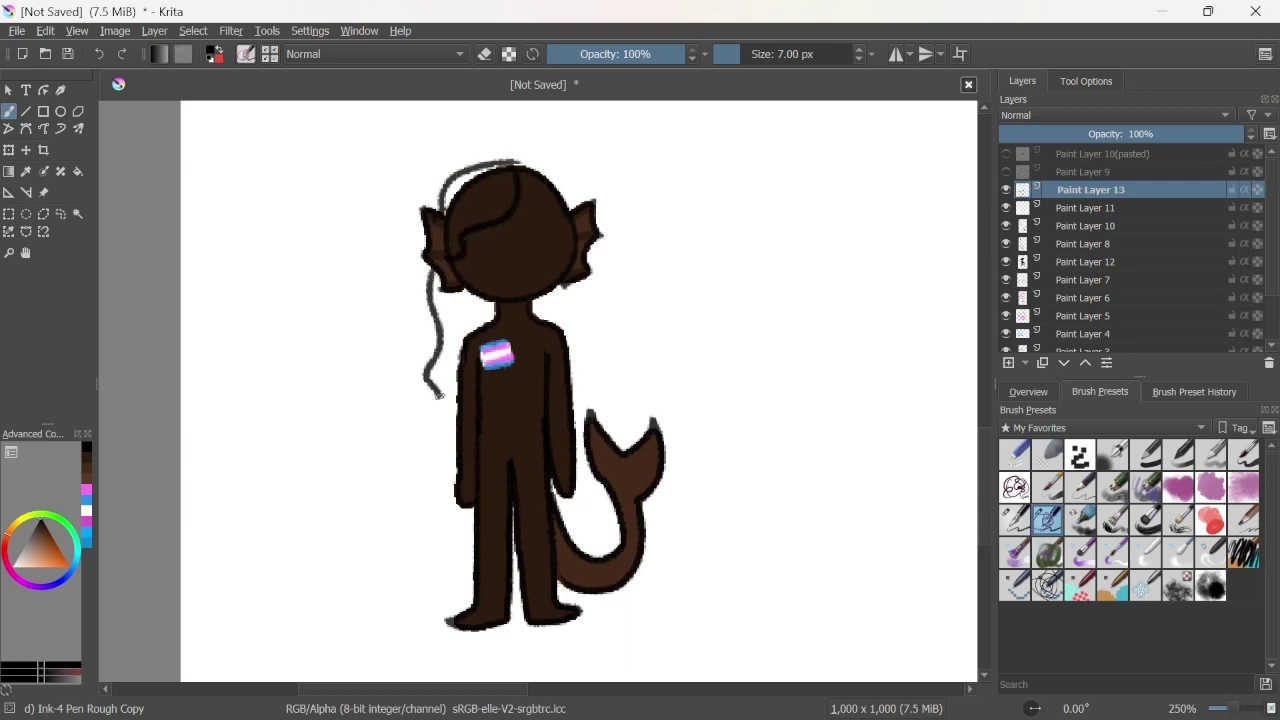
pyautogui.moveTo(520, 160)
pyautogui.mouseDown()
pyautogui.moveTo(584, 210)
pyautogui.moveTo(580, 420)
pyautogui.mouseUp()
pyautogui.hotkey('ctrl', 'z')
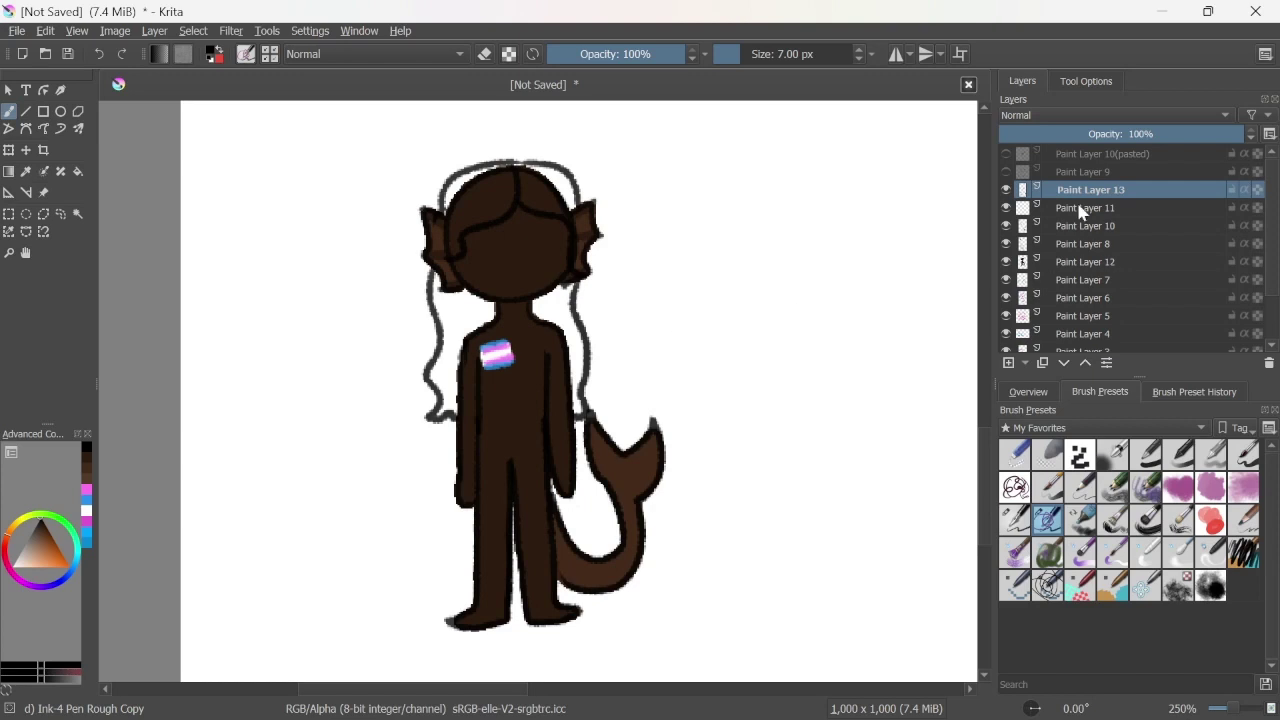
# Step: Add a new layer below the hair outline, and generate a random number from 1 to 10 in the browser
pyautogui.click(1008, 362)
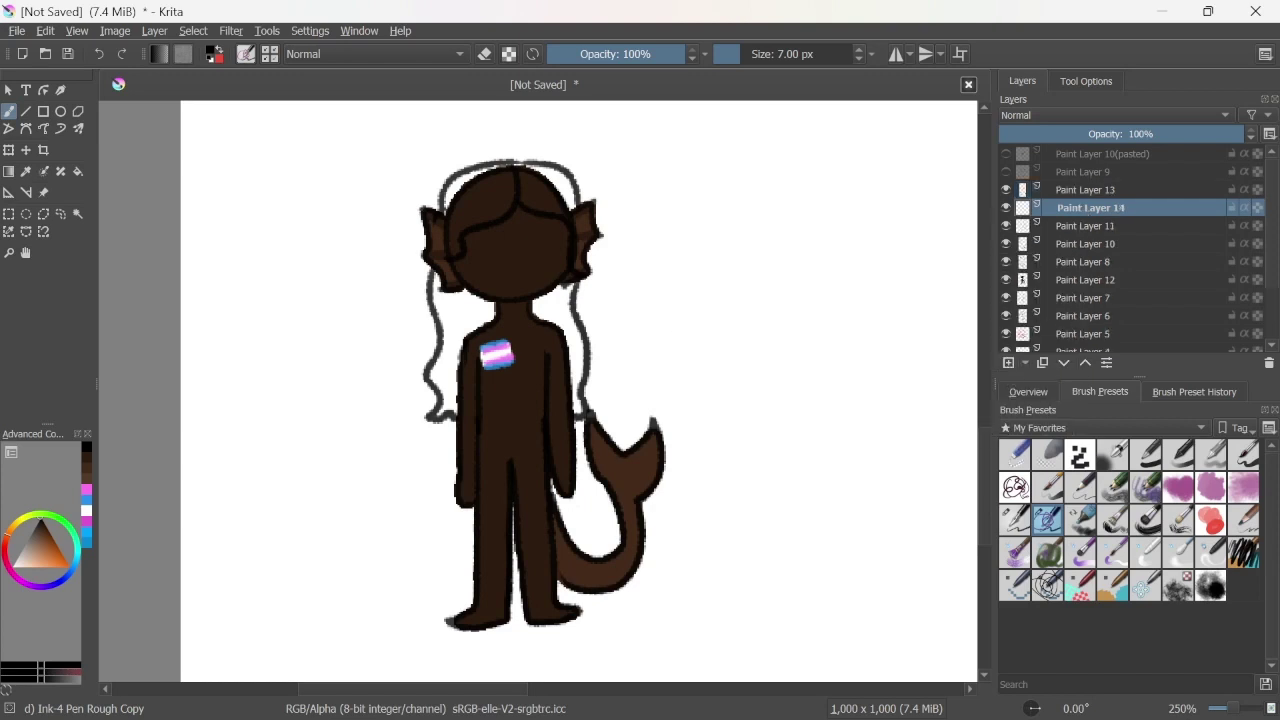
pyautogui.hotkey('alt', 'Tab')
pyautogui.doubleClick(670, 420)
pyautogui.write('1')
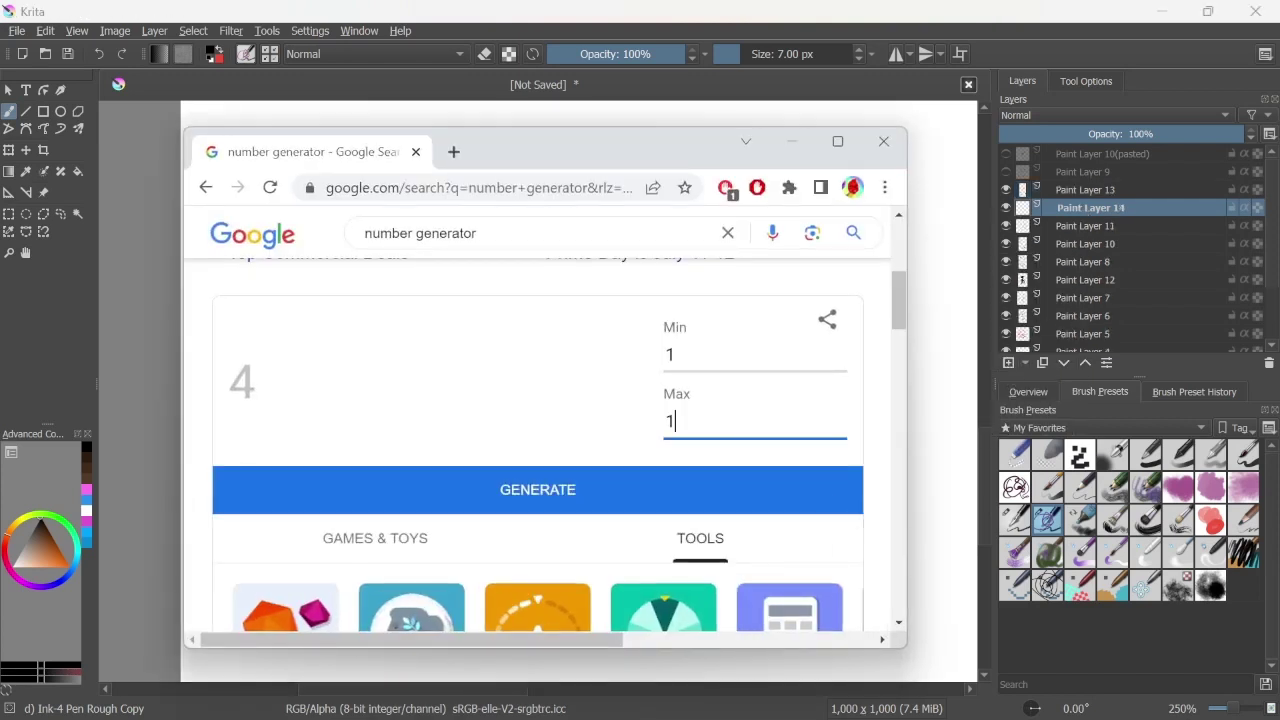
pyautogui.write('0')
pyautogui.click(709, 492)
pyautogui.click(655, 494)
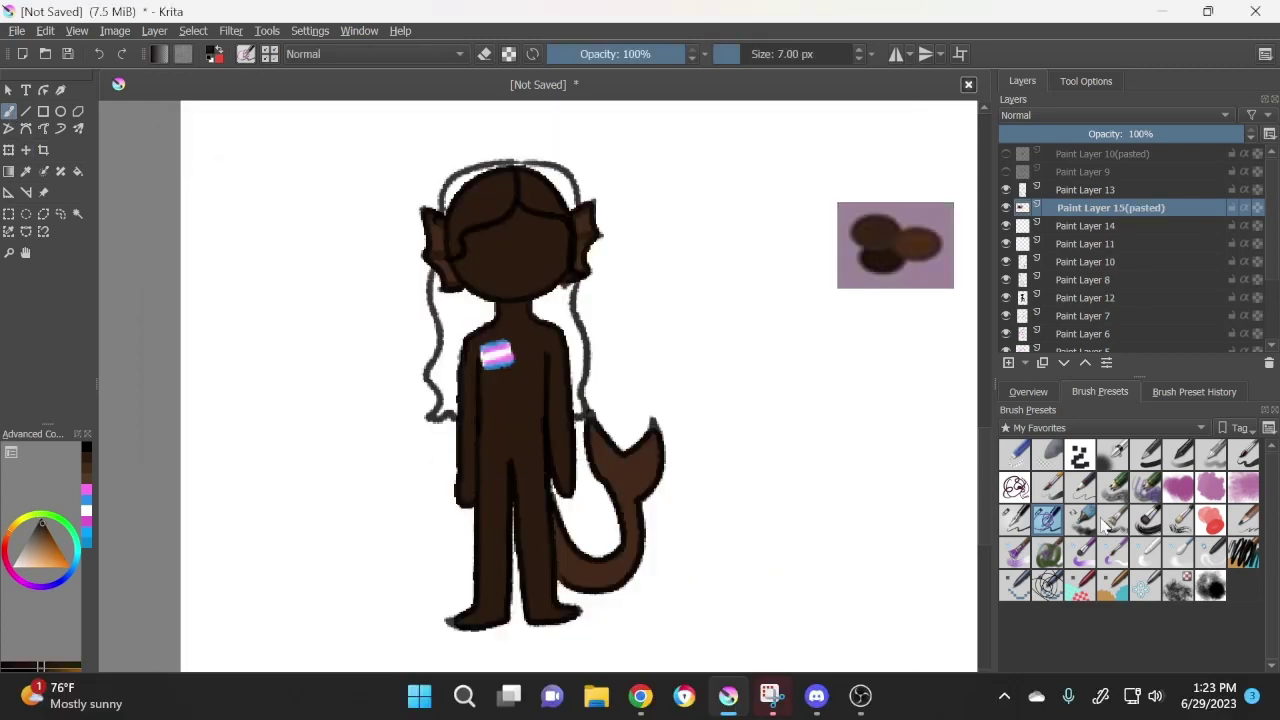
# Step: Paint the long hair dark brown inside its outline on the pasted hair swatch layer with the Ink-4 Pen Rough brush
pyautogui.press('/')
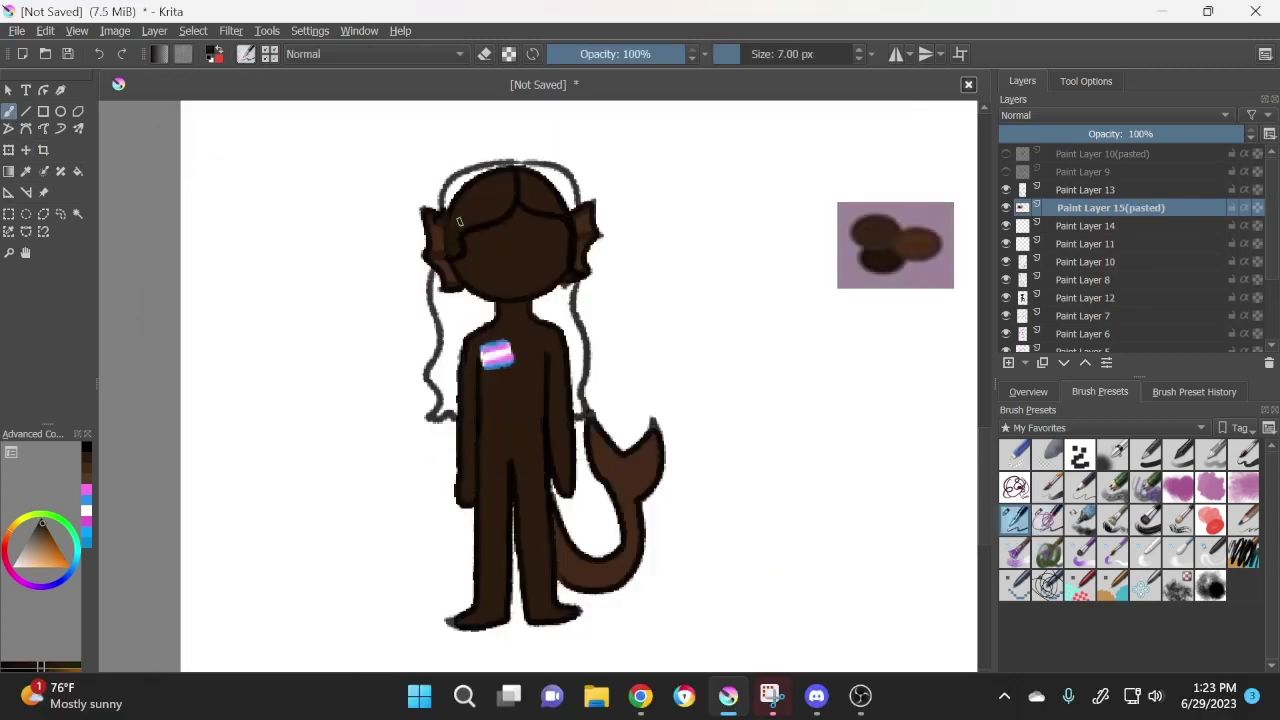
pyautogui.moveTo(505, 197)
pyautogui.mouseDown()
pyautogui.moveTo(452, 221)
pyautogui.moveTo(468, 212)
pyautogui.moveTo(433, 288)
pyautogui.moveTo(490, 305)
pyautogui.moveTo(446, 400)
pyautogui.moveTo(439, 354)
pyautogui.moveTo(445, 375)
pyautogui.moveTo(459, 291)
pyautogui.moveTo(488, 306)
pyautogui.mouseUp()
pyautogui.moveTo(437, 418)
pyautogui.mouseDown()
pyautogui.moveTo(568, 302)
pyautogui.moveTo(552, 293)
pyautogui.moveTo(569, 292)
pyautogui.moveTo(549, 305)
pyautogui.moveTo(576, 403)
pyautogui.moveTo(580, 357)
pyautogui.moveTo(556, 300)
pyautogui.mouseUp()
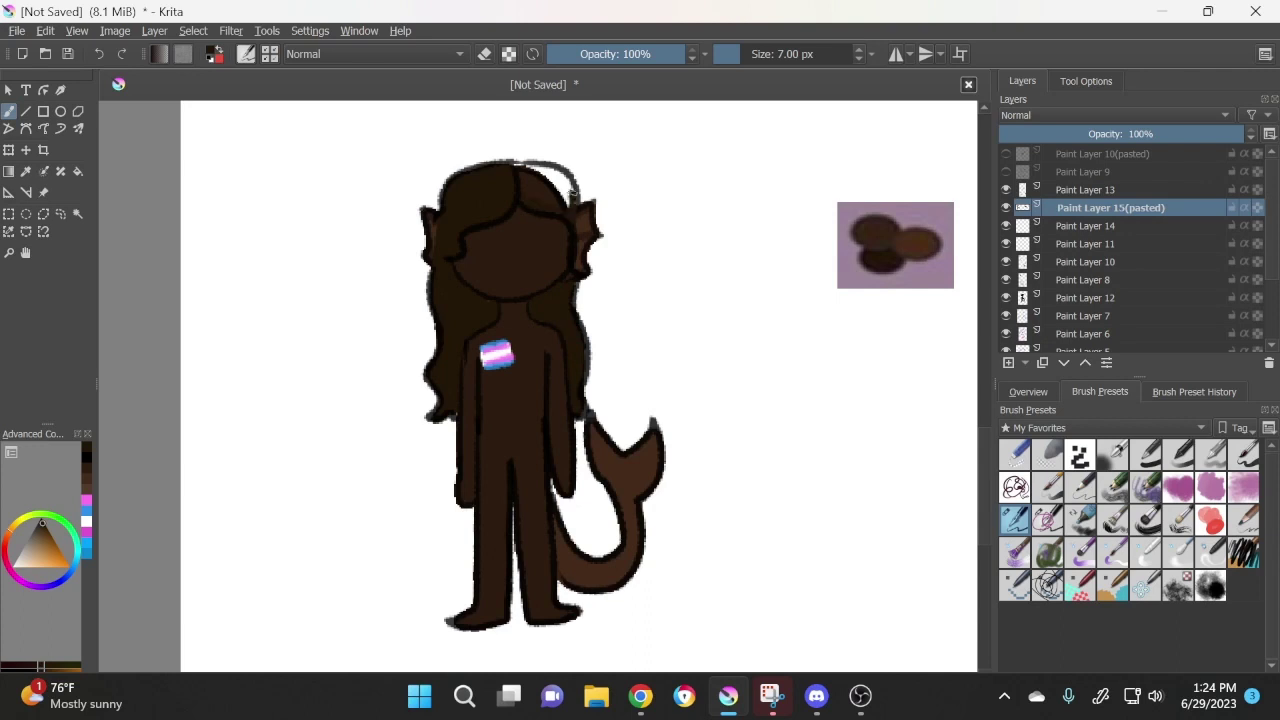
pyautogui.moveTo(572, 253)
pyautogui.mouseDown()
pyautogui.moveTo(521, 171)
pyautogui.moveTo(569, 200)
pyautogui.moveTo(635, 159)
pyautogui.moveTo(516, 221)
pyautogui.moveTo(509, 286)
pyautogui.mouseUp()
# Step: Airbrush the hair with the lighter brown sampled from the hair swatch, and erase the swatch
pyautogui.keyDown('ctrl'); pyautogui.click(912, 228); pyautogui.keyUp('ctrl')
pyautogui.click(1112, 455)
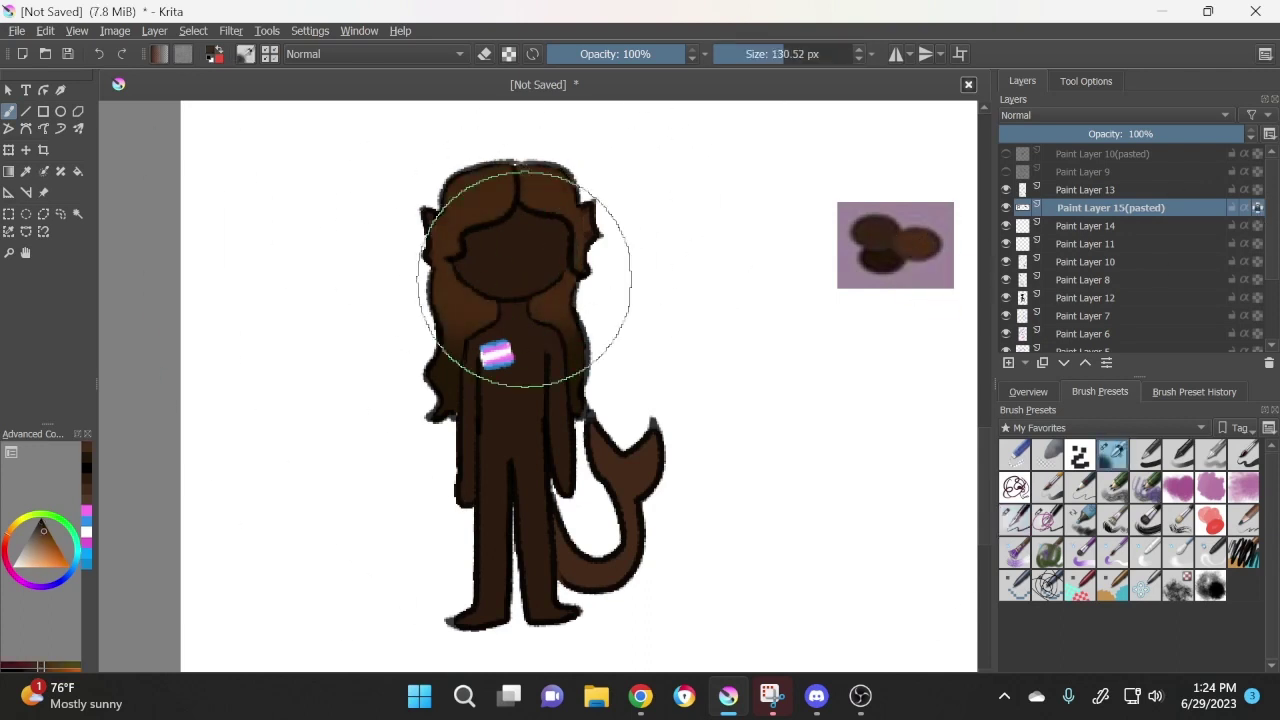
pyautogui.click(1014, 455)
# Step: Switch to the browser's number generator and generate a random number from 1 to 6
pyautogui.click(640, 695)
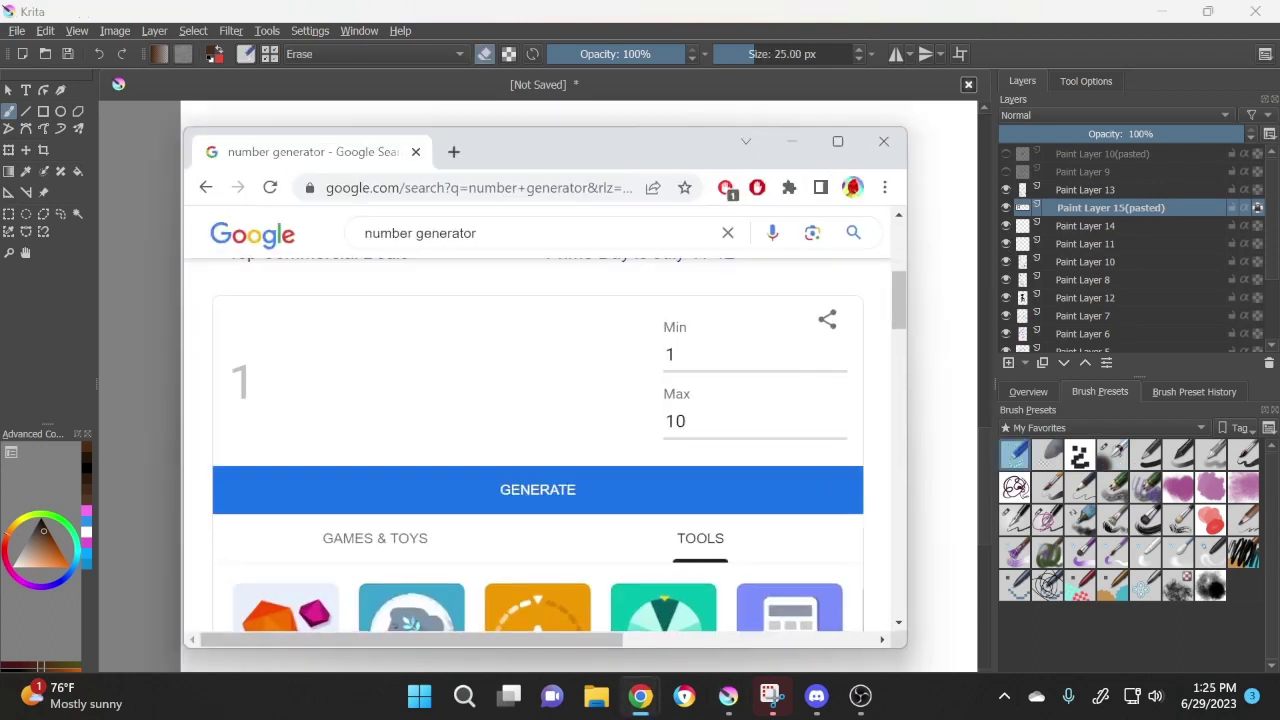
pyautogui.doubleClick(669, 421)
pyautogui.write('6')
pyautogui.click(697, 492)
pyautogui.click(697, 492)
pyautogui.click(791, 143)
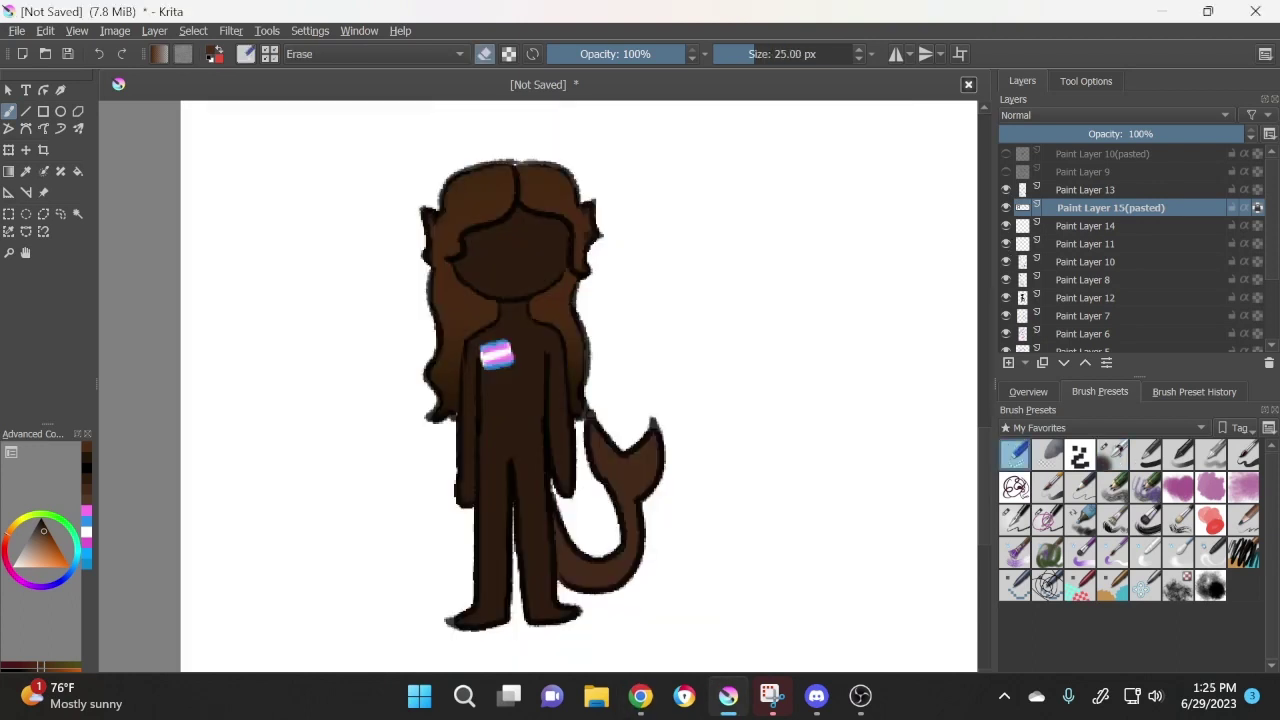
# Step: Outline two large round eyes on a new layer above the hair outline with the Ink-4 Pen Rough Copy brush
pyautogui.click(1073, 196)
pyautogui.click(1008, 362)
pyautogui.click(1046, 519)
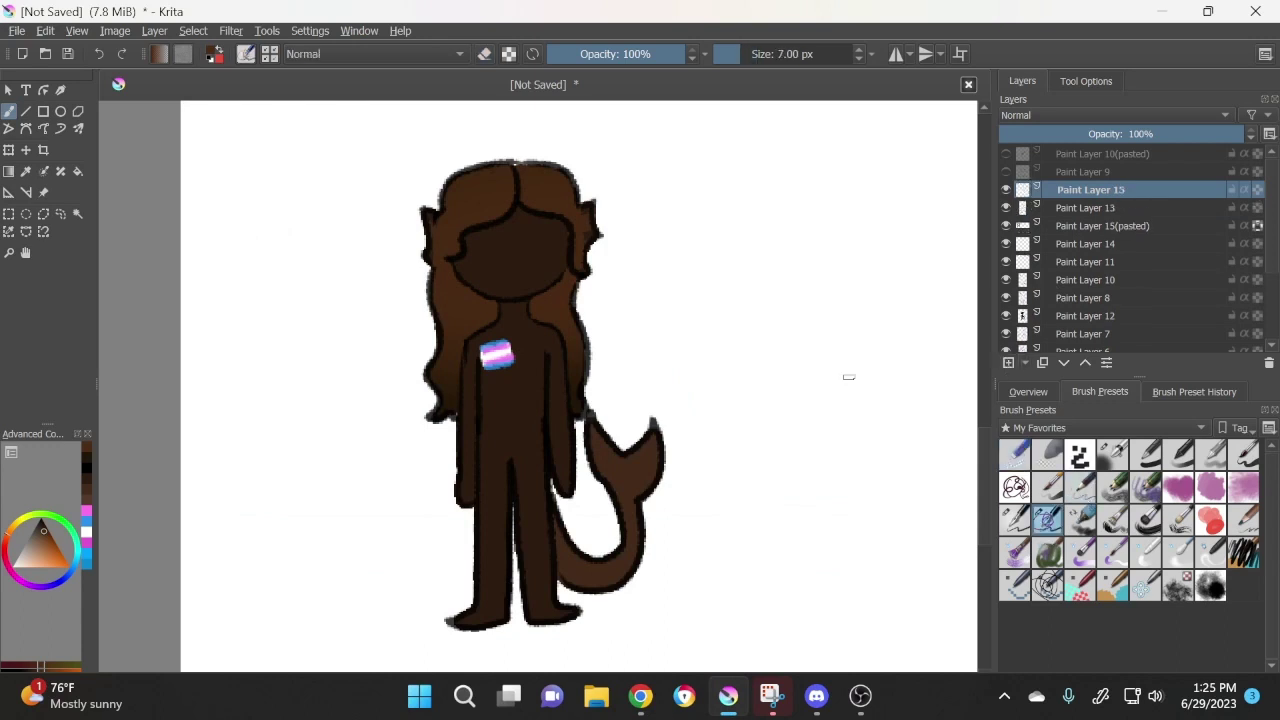
pyautogui.moveTo(502, 241)
pyautogui.mouseDown()
pyautogui.moveTo(464, 258)
pyautogui.moveTo(510, 258)
pyautogui.moveTo(504, 240)
pyautogui.moveTo(538, 238)
pyautogui.mouseUp()
pyautogui.hotkey('ctrl', 'z')
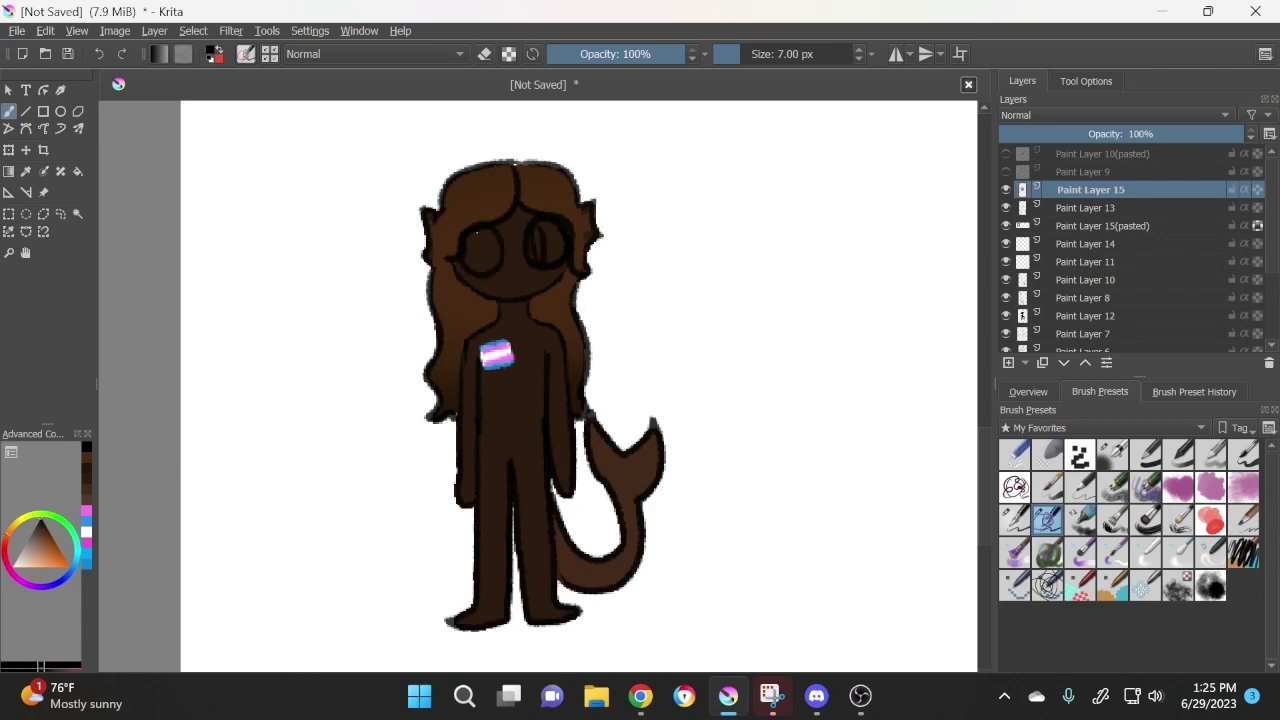
# Step: Colour both eyes orange on a new layer beneath their outlines and fill in black oval pupils
pyautogui.press('Insert')
pyautogui.moveTo(472, 236)
pyautogui.mouseDown()
pyautogui.moveTo(466, 262)
pyautogui.moveTo(476, 232)
pyautogui.moveTo(546, 258)
pyautogui.mouseUp()
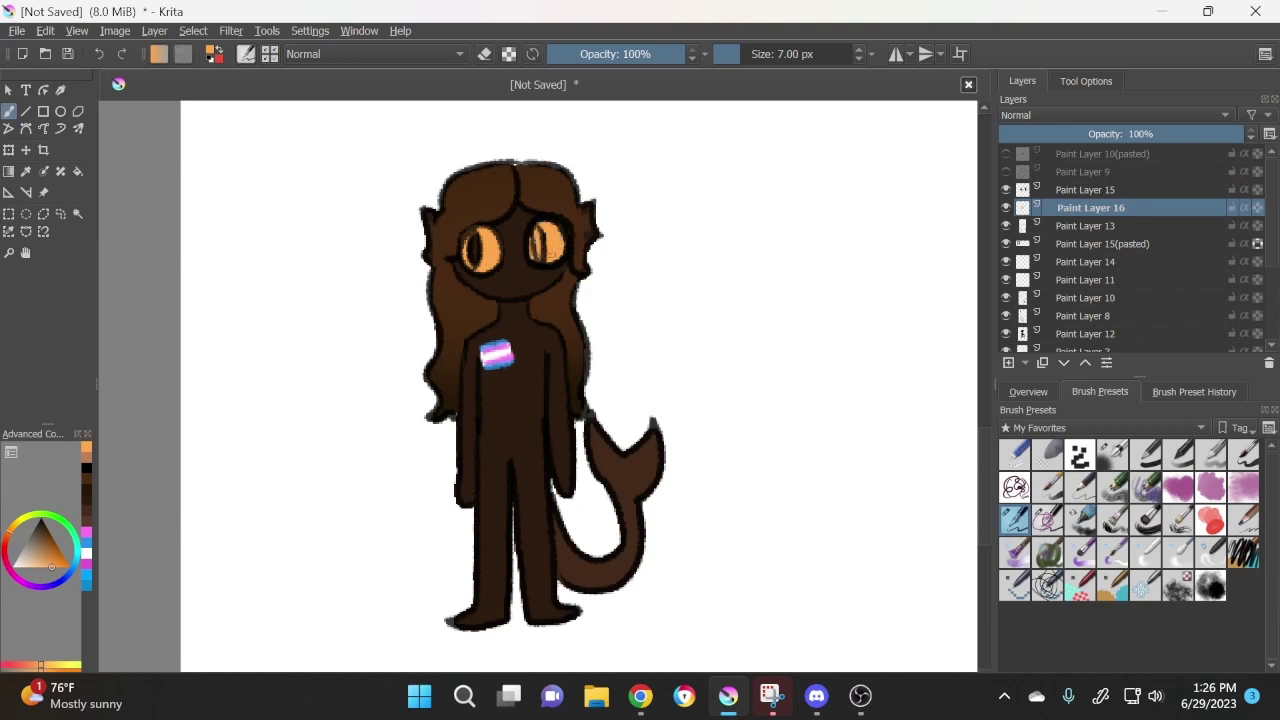
pyautogui.press('d')
pyautogui.moveTo(476, 230); pyautogui.dragTo(478, 258)
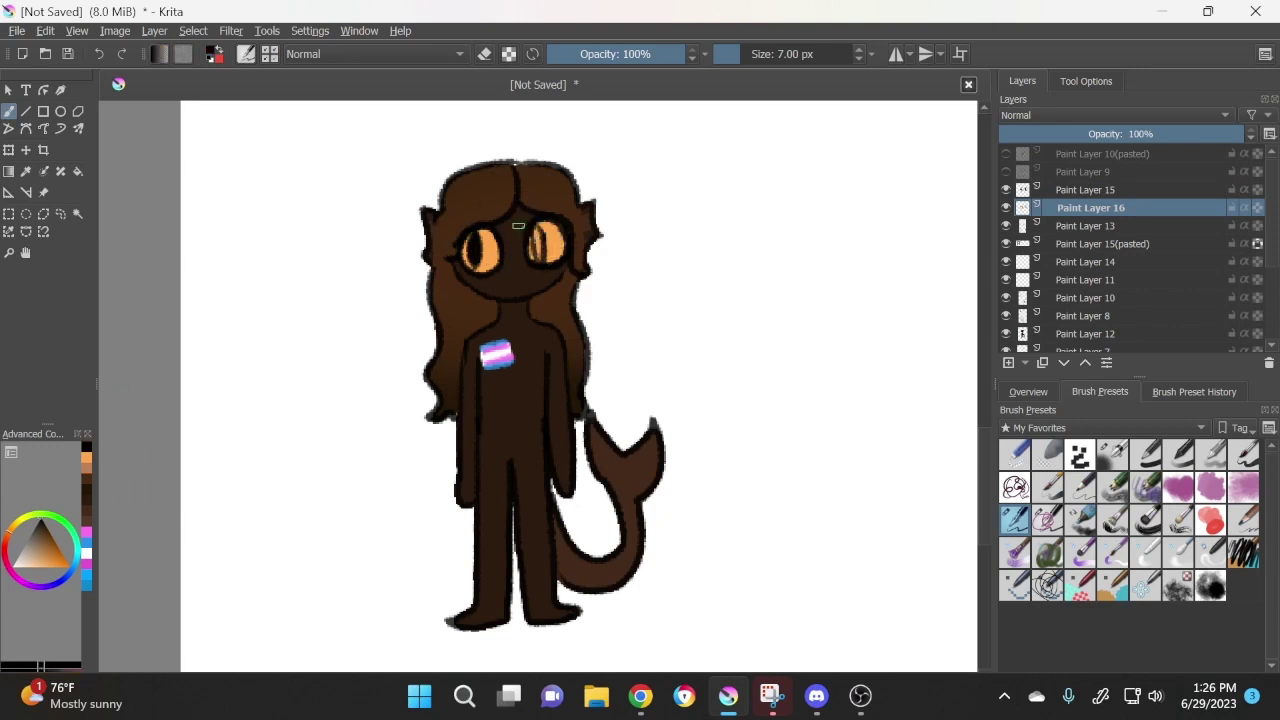
pyautogui.moveTo(538, 226); pyautogui.dragTo(539, 260)
# Step: Switch to the browser's number generator and generate a random number from 1 to 5
pyautogui.hotkey('alt', 'Tab')
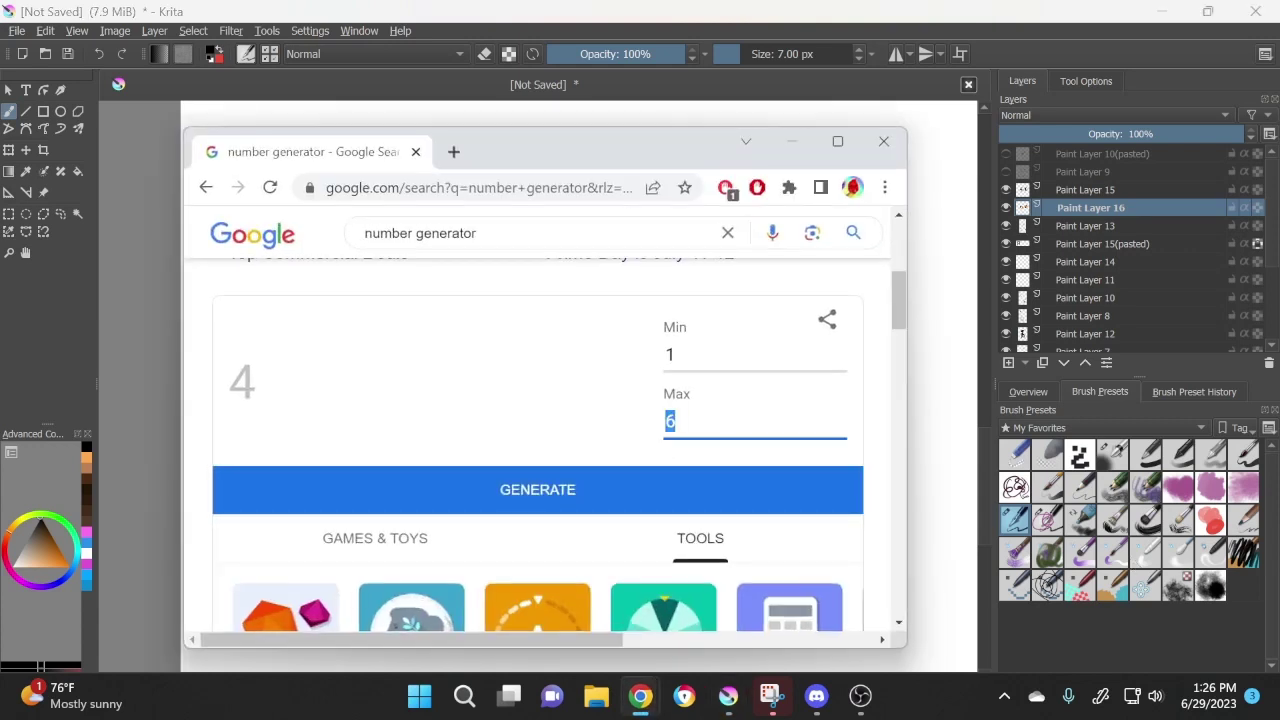
pyautogui.write('5')
pyautogui.click(697, 486)
pyautogui.click(791, 141)
# Step: Draw a small stitched mouth above the chin on a new top layer, and consult the number generator
pyautogui.press('Insert')
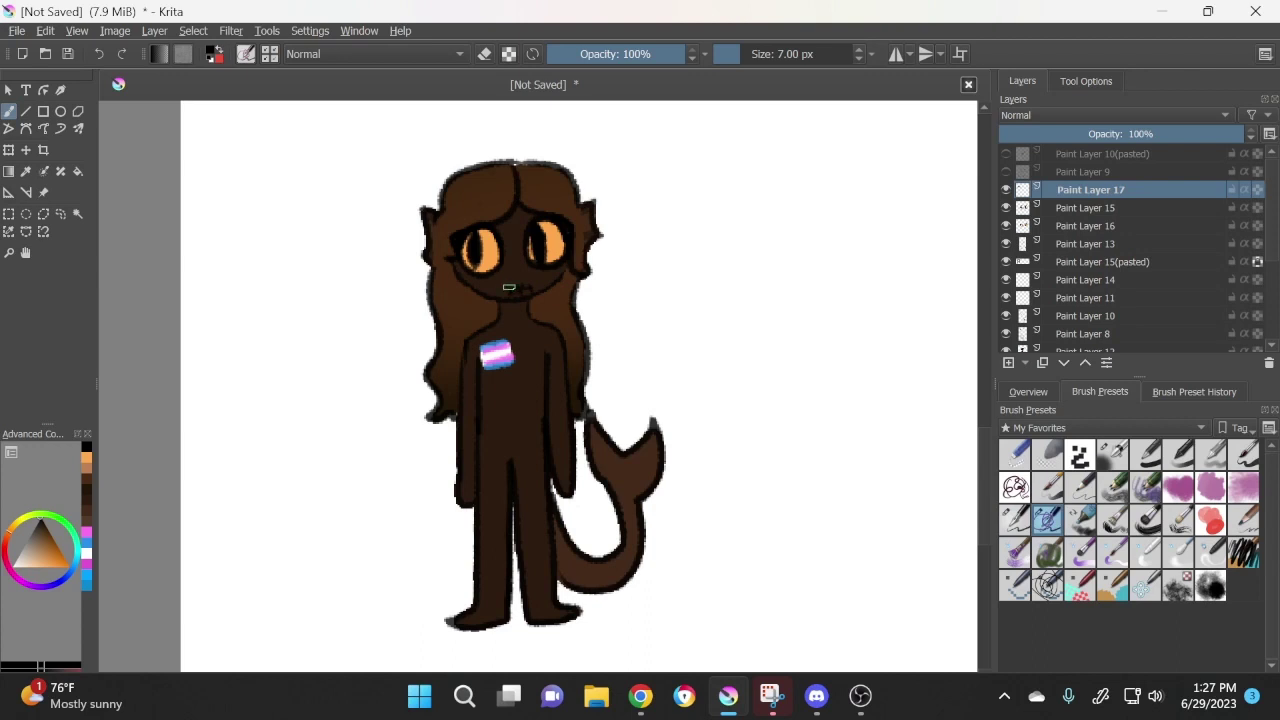
pyautogui.hotkey('alt', 'Tab')
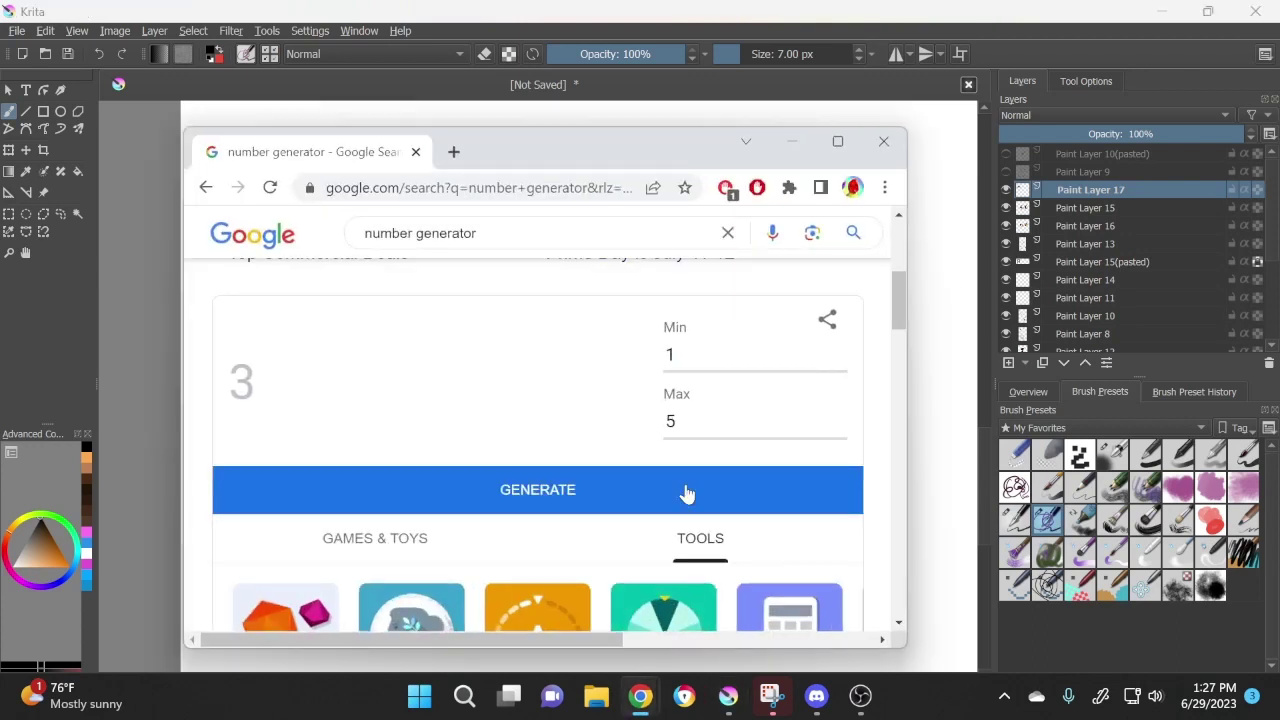
pyautogui.hotkey('alt', 'Tab')
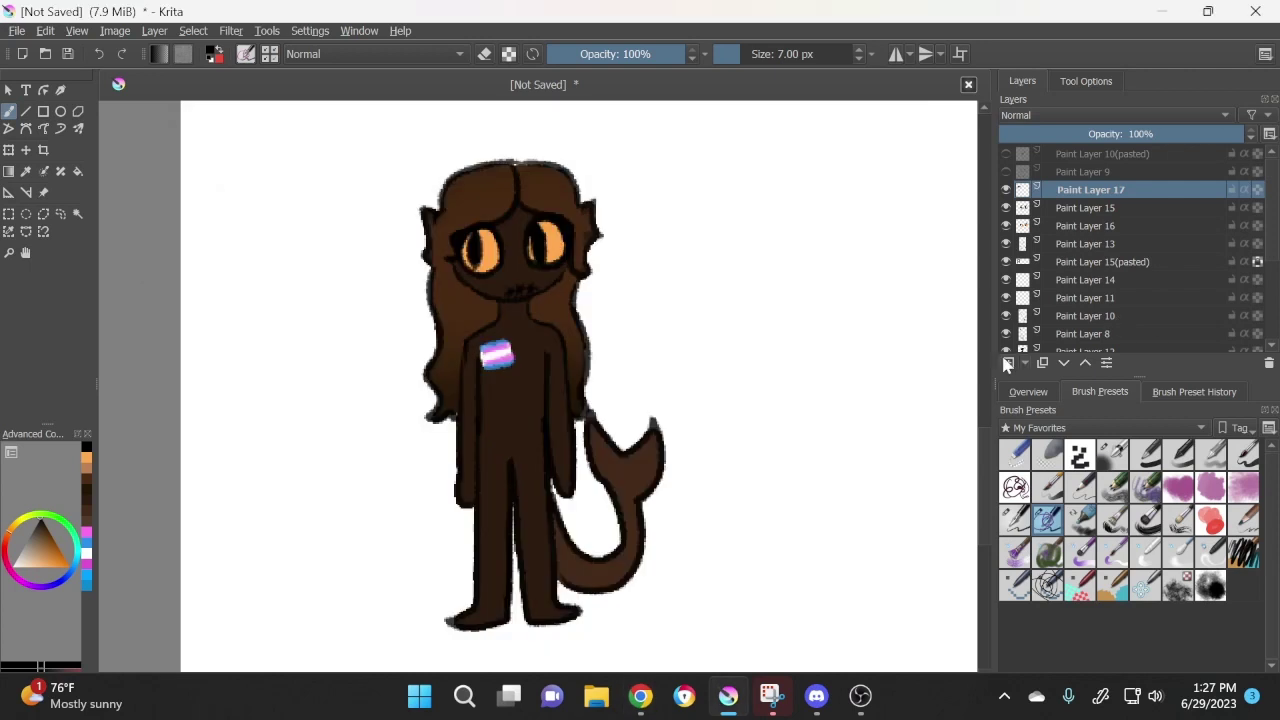
# Step: Outline a long-sleeved oversized top on a new layer, with a neckline at the shoulders and a hem across the thighs
pyautogui.click(1006, 361)
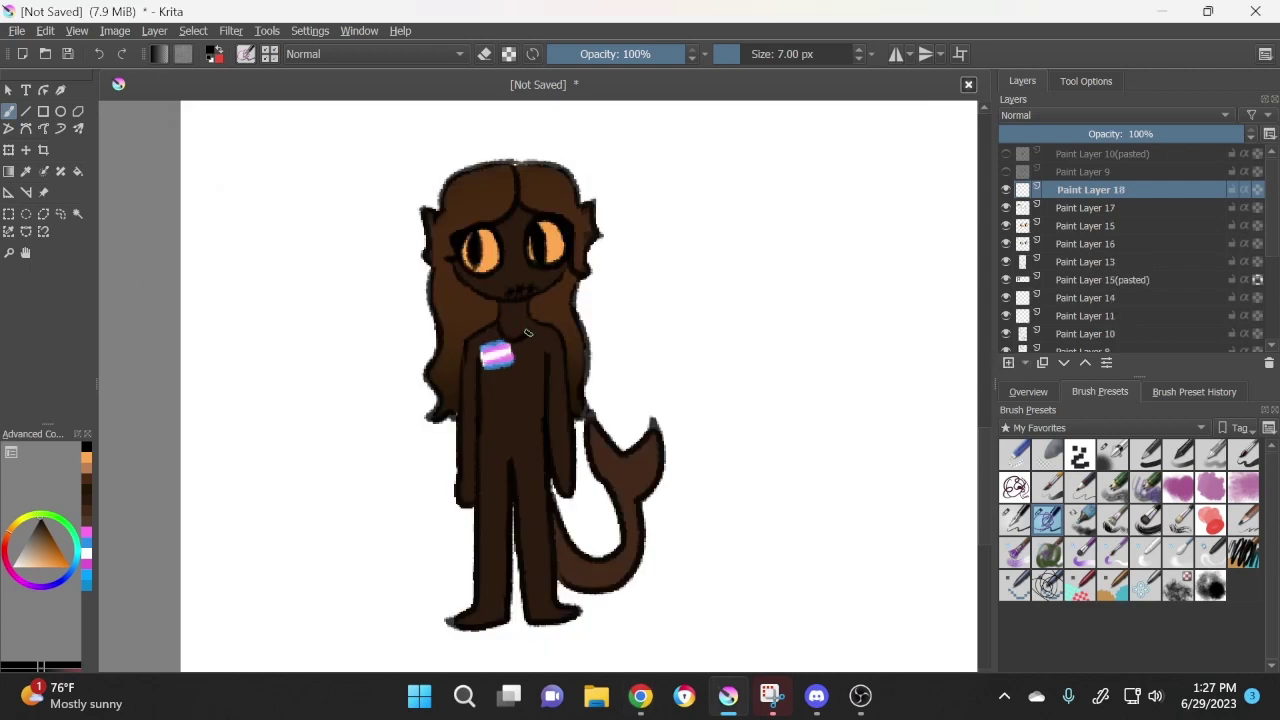
pyautogui.moveTo(547, 328); pyautogui.dragTo(550, 360)
pyautogui.moveTo(468, 428); pyautogui.dragTo(470, 540)
pyautogui.moveTo(564, 496); pyautogui.dragTo(472, 540)
pyautogui.moveTo(555, 432); pyautogui.dragTo(562, 504)
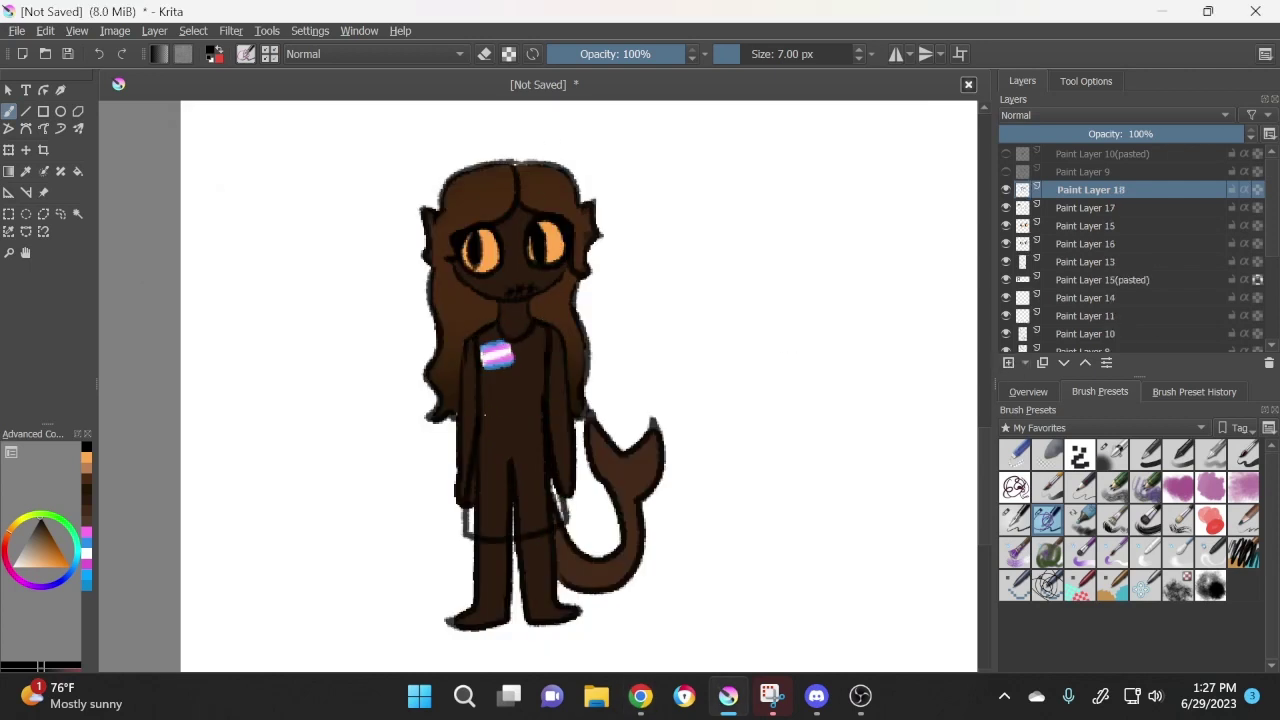
pyautogui.moveTo(482, 404)
pyautogui.mouseDown()
pyautogui.moveTo(540, 398)
pyautogui.moveTo(531, 414)
pyautogui.mouseUp()
pyautogui.hotkey('ctrl', 'z')
# Step: Fill the body of the top with dark magenta on a new layer placed beneath its outline
pyautogui.press('Insert')
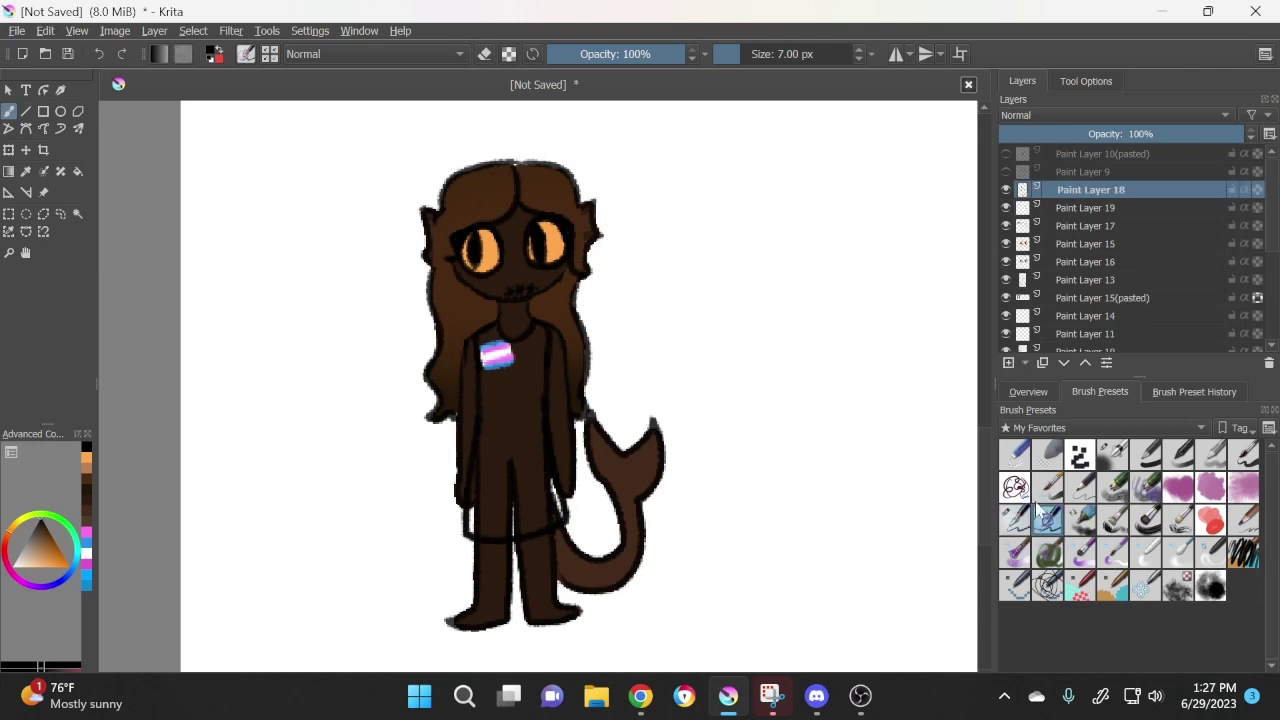
pyautogui.click(1107, 208)
pyautogui.click(1015, 519)
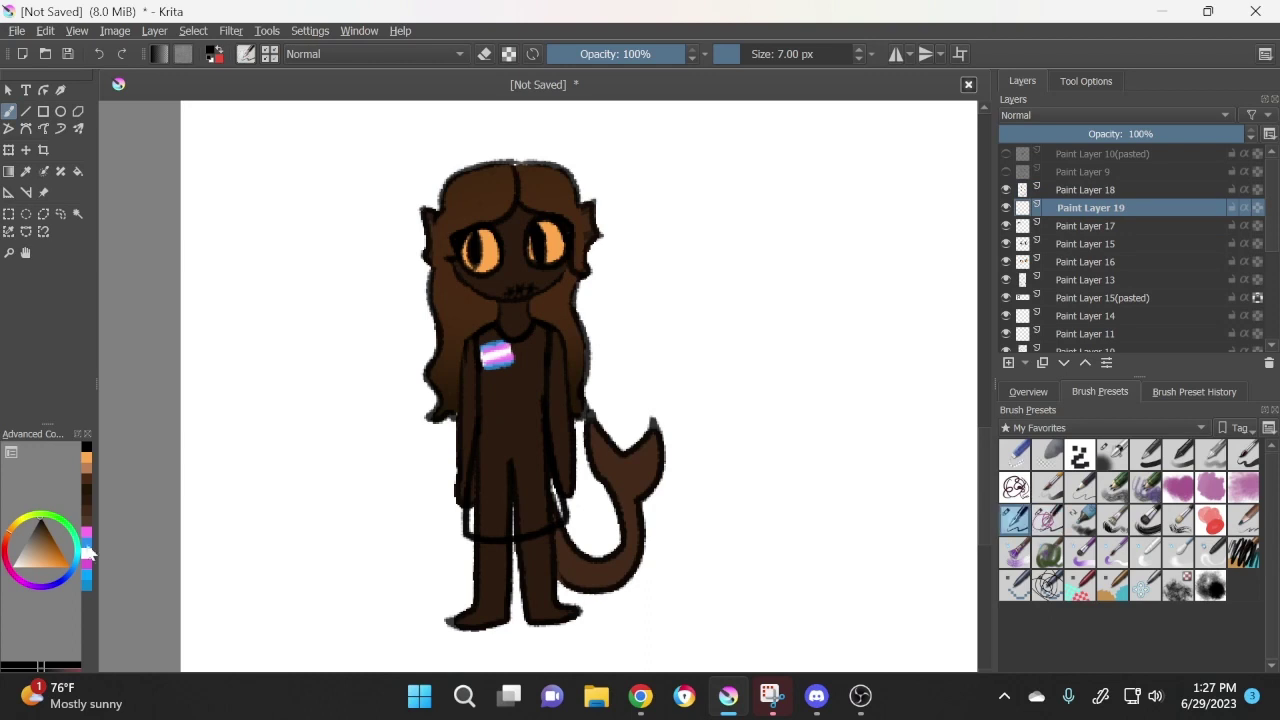
pyautogui.click(72, 575)
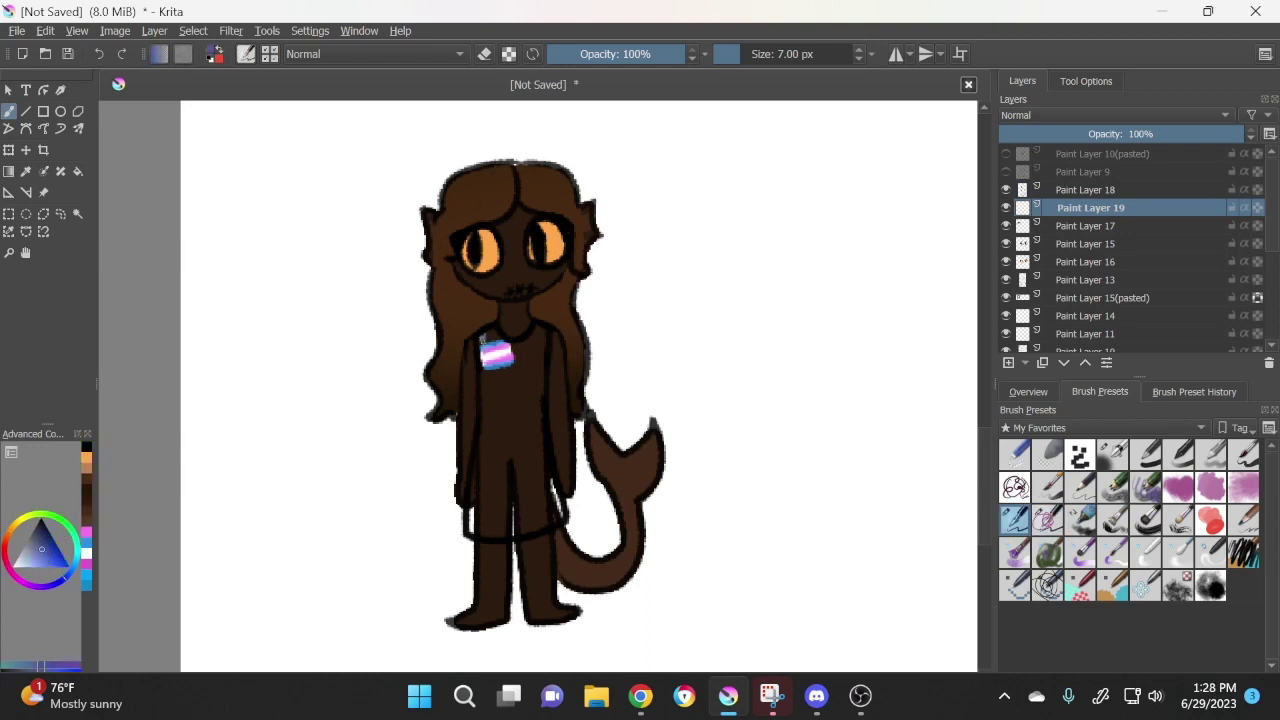
pyautogui.click(15, 540)
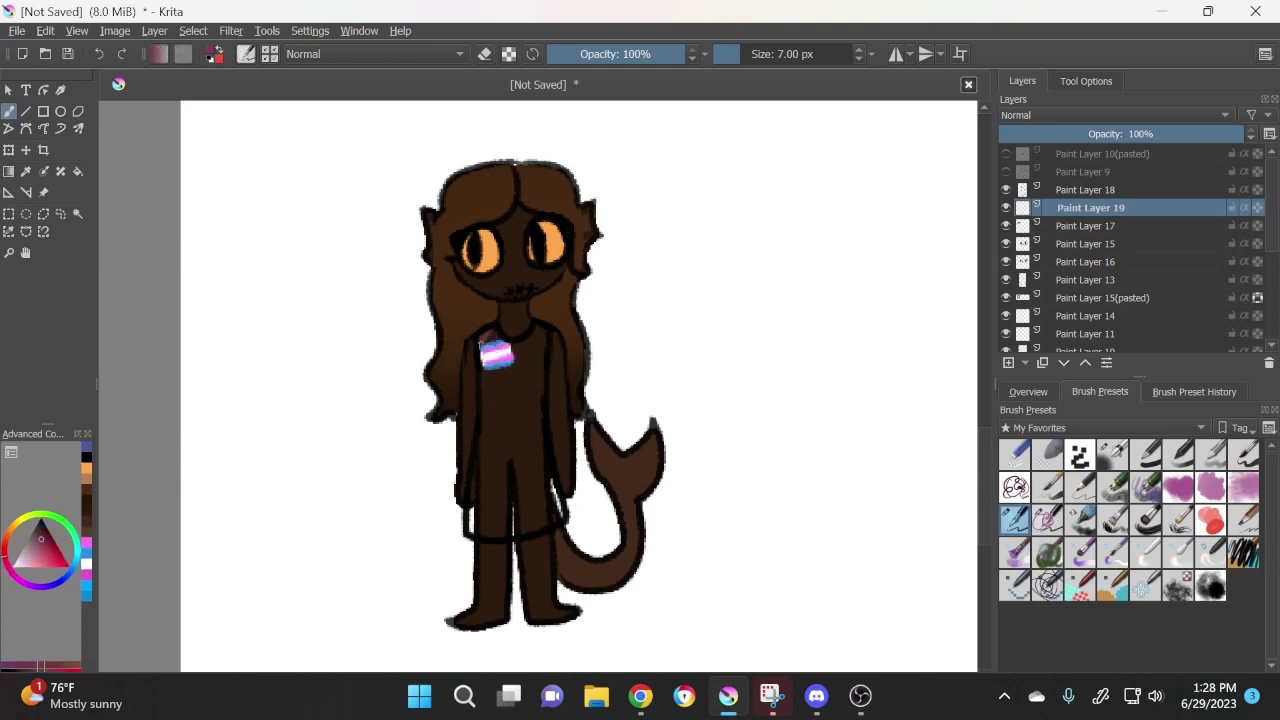
pyautogui.moveTo(485, 338)
pyautogui.mouseDown()
pyautogui.moveTo(504, 363)
pyautogui.moveTo(490, 435)
pyautogui.moveTo(482, 392)
pyautogui.moveTo(474, 522)
pyautogui.moveTo(526, 533)
pyautogui.moveTo(559, 512)
pyautogui.moveTo(539, 461)
pyautogui.moveTo(536, 326)
pyautogui.moveTo(504, 343)
pyautogui.moveTo(535, 336)
pyautogui.moveTo(525, 530)
pyautogui.moveTo(550, 517)
pyautogui.moveTo(511, 480)
pyautogui.moveTo(498, 398)
pyautogui.mouseUp()
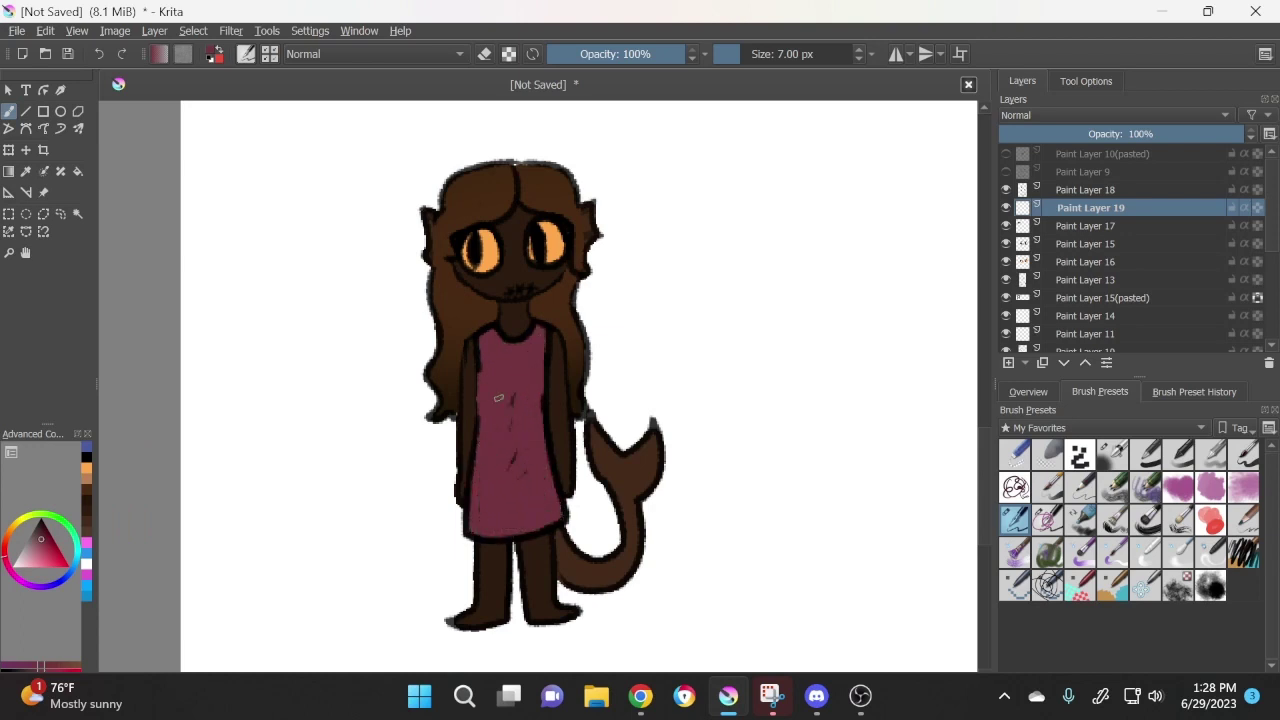
# Step: Lock the transparency of the top's fill layer, try other tones and recolour the fill light peach
pyautogui.click(1146, 455)
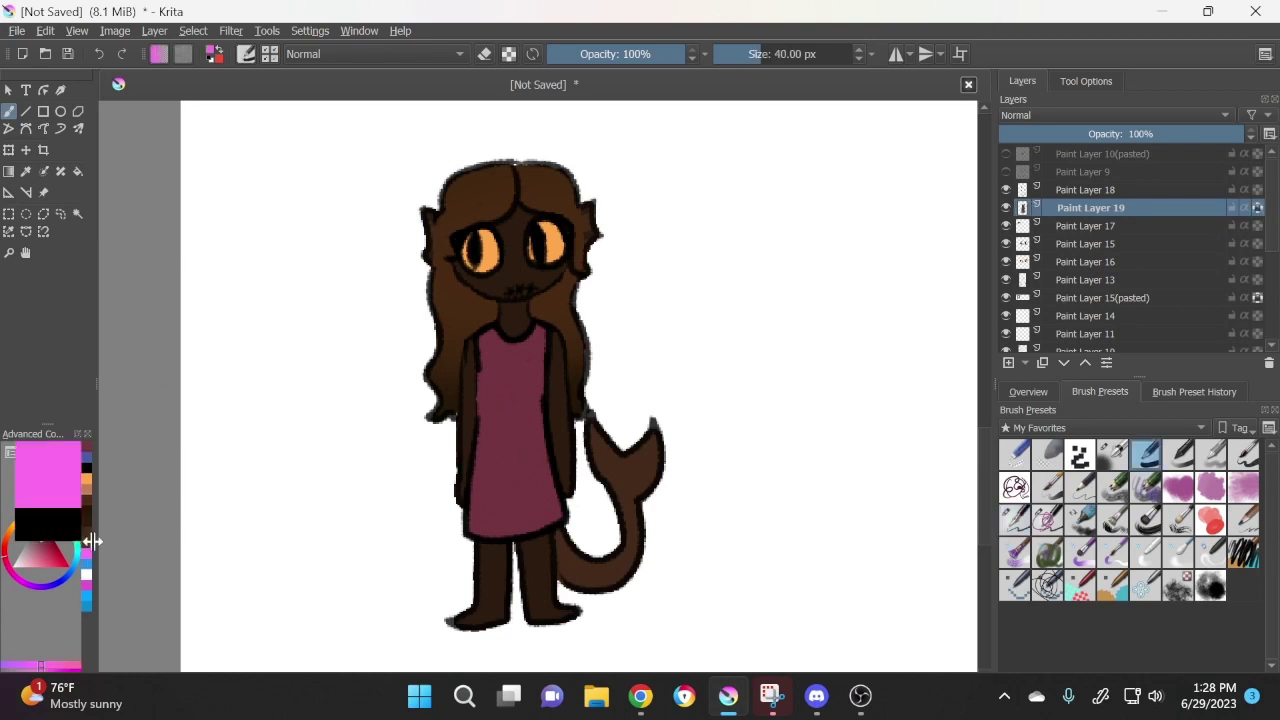
pyautogui.click(28, 568)
pyautogui.moveTo(28, 568)
pyautogui.mouseDown()
pyautogui.moveTo(26, 585)
pyautogui.moveTo(24, 548)
pyautogui.mouseUp()
pyautogui.hotkey('shift', 'BackSpace')
pyautogui.hotkey('ctrl', 'z')
pyautogui.hotkey('shift', 'BackSpace')
pyautogui.hotkey('ctrl', 'z')
pyautogui.hotkey('shift', 'BackSpace')
pyautogui.hotkey('ctrl', 'z')
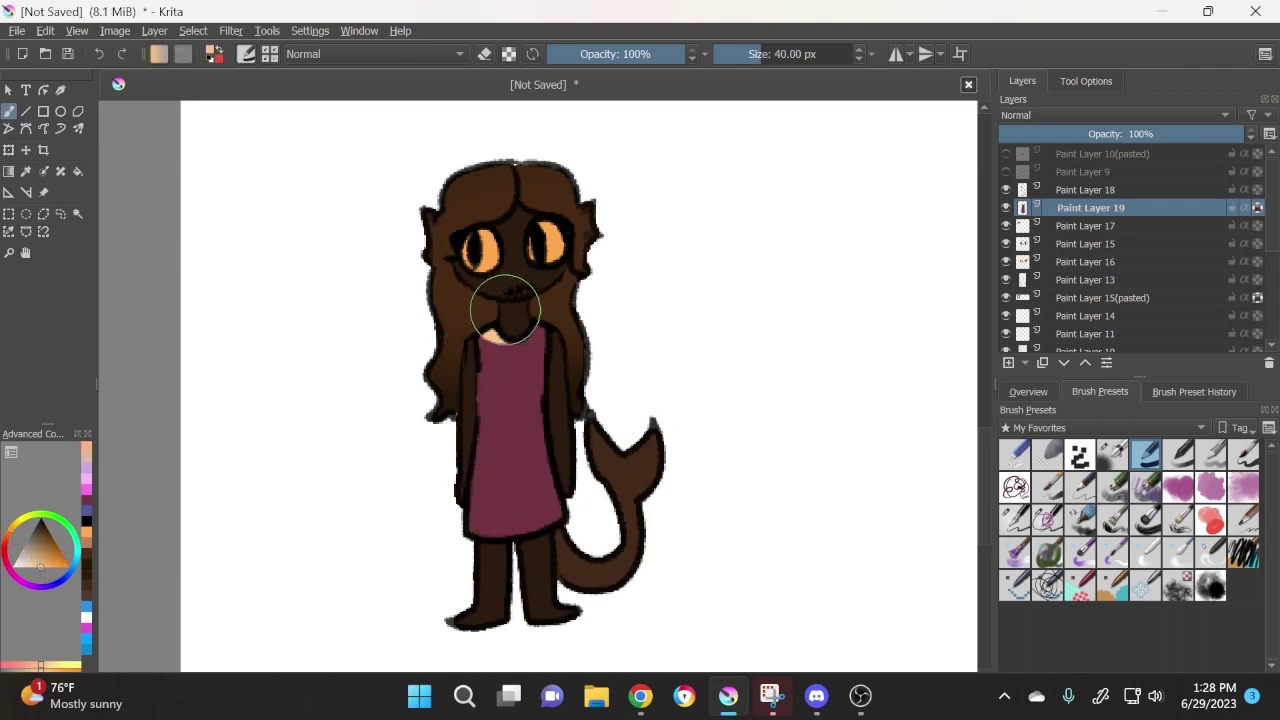
pyautogui.hotkey('shift', 'BackSpace')
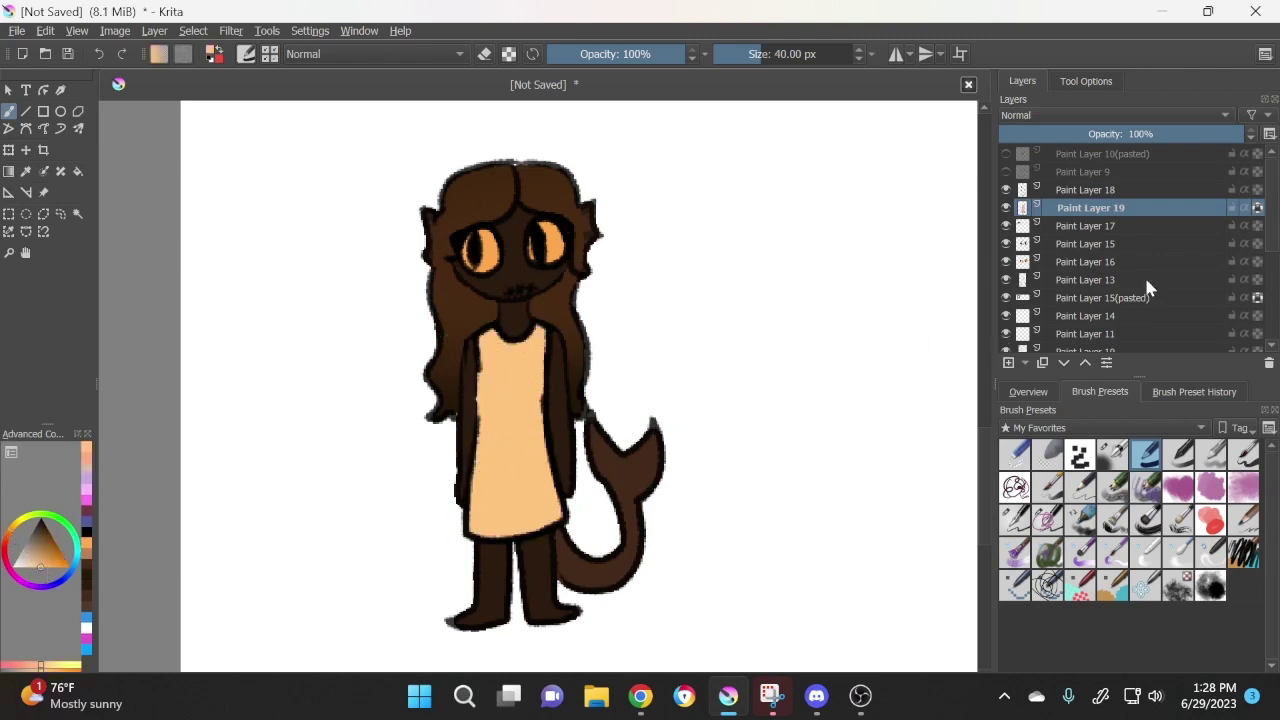
# Step: Switch to the browser's number generator, generate a number from 1 to 5 and return to Krita
pyautogui.click(640, 695)
pyautogui.doubleClick(730, 430)
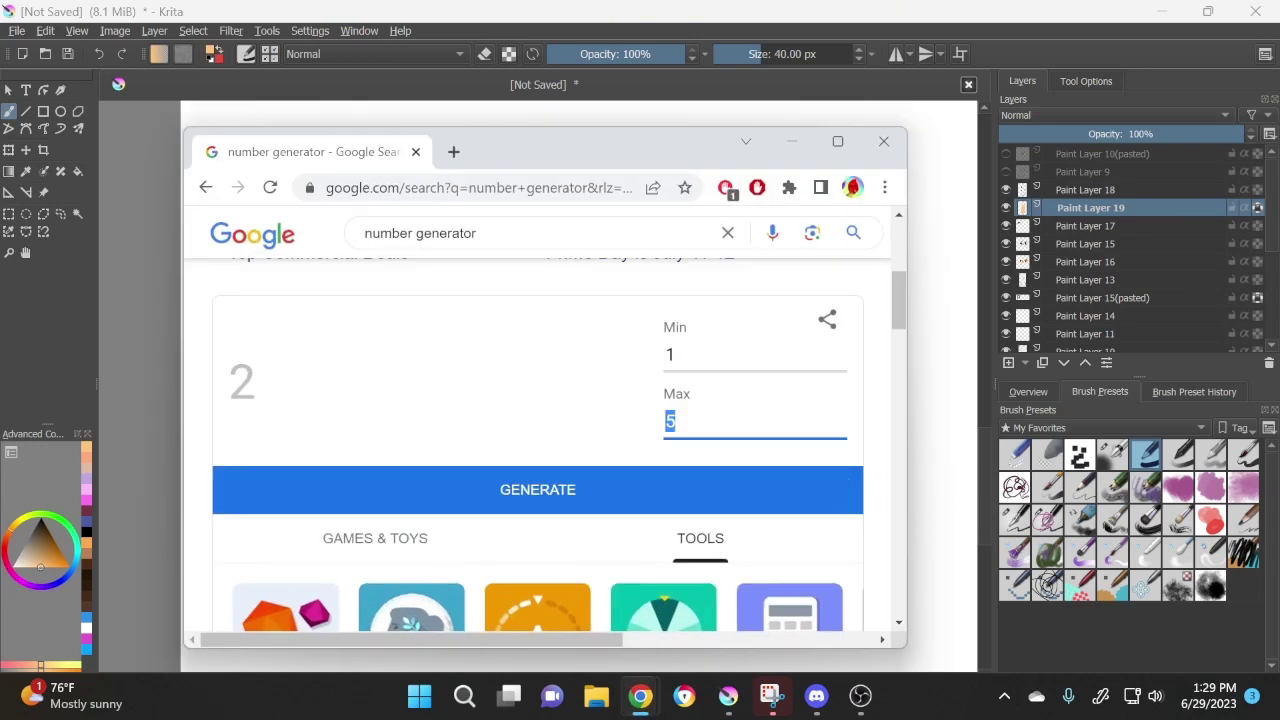
pyautogui.click(714, 487)
pyautogui.click(791, 141)
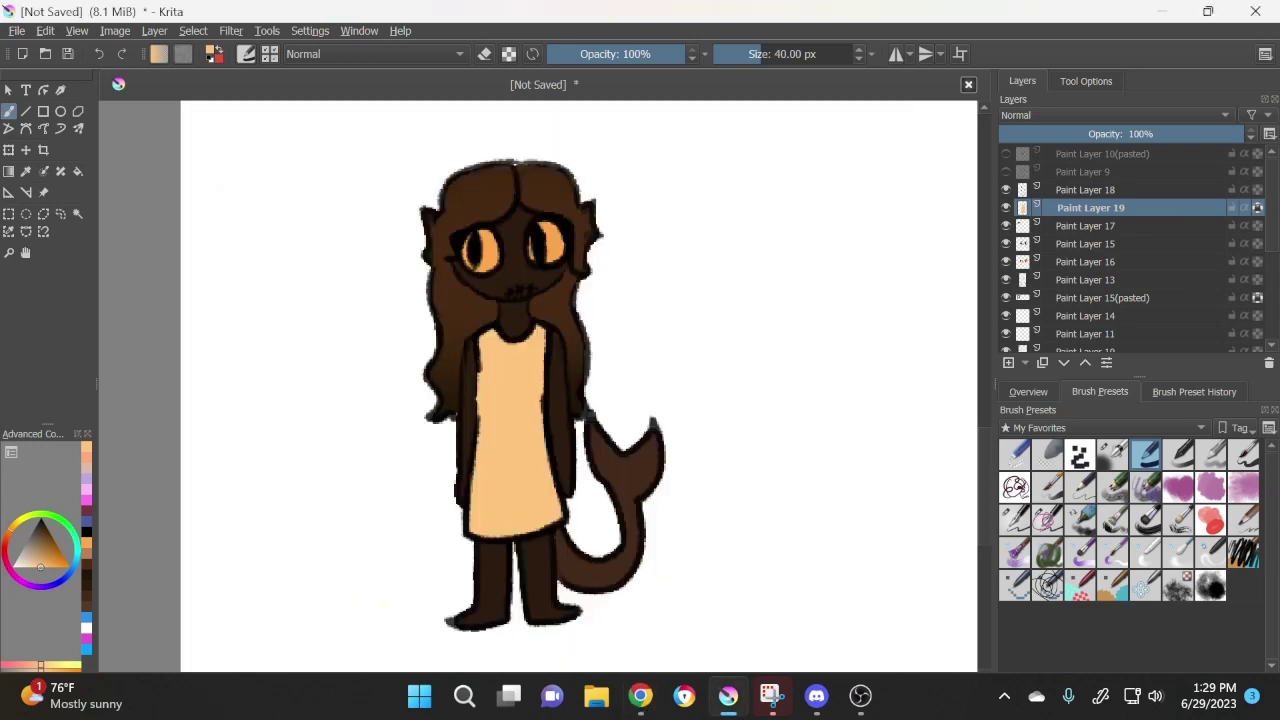
# Step: Consult the number generator, then draw peach strappy sandals on both feet on a new layer above the top's outline
pyautogui.click(1090, 192)
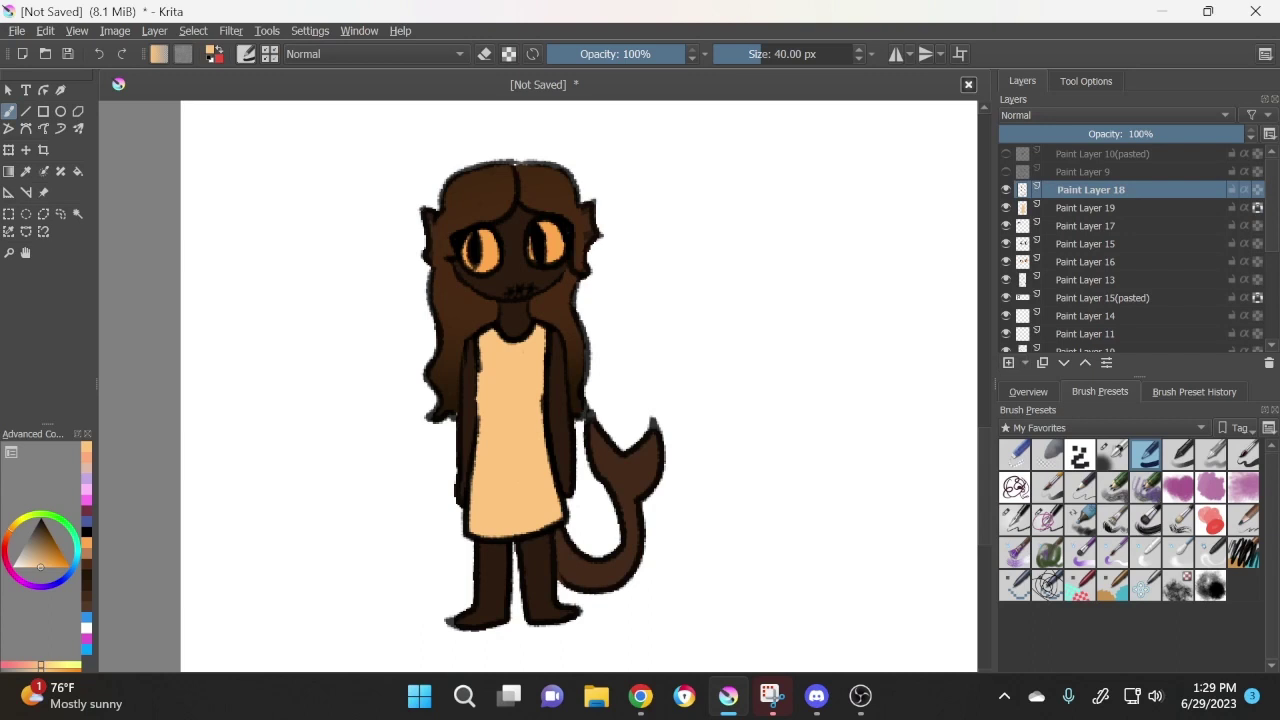
pyautogui.click(640, 695)
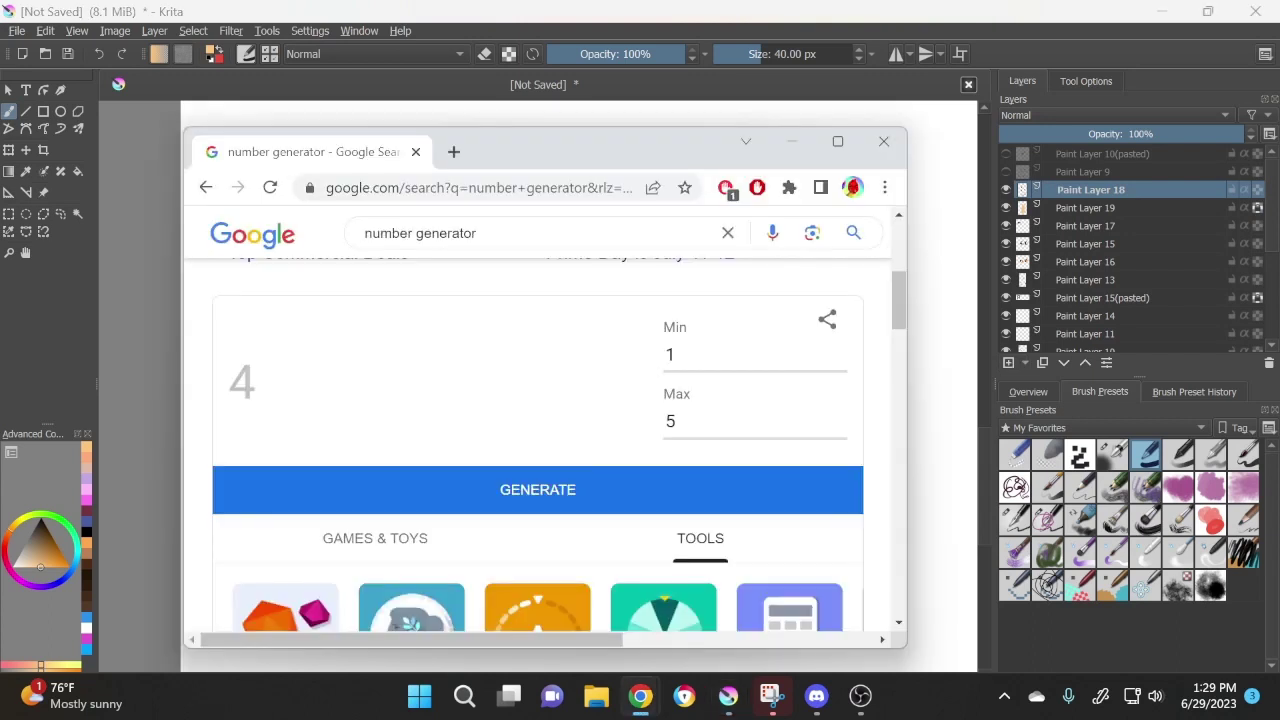
pyautogui.click(791, 141)
pyautogui.click(1047, 519)
pyautogui.press('Insert')
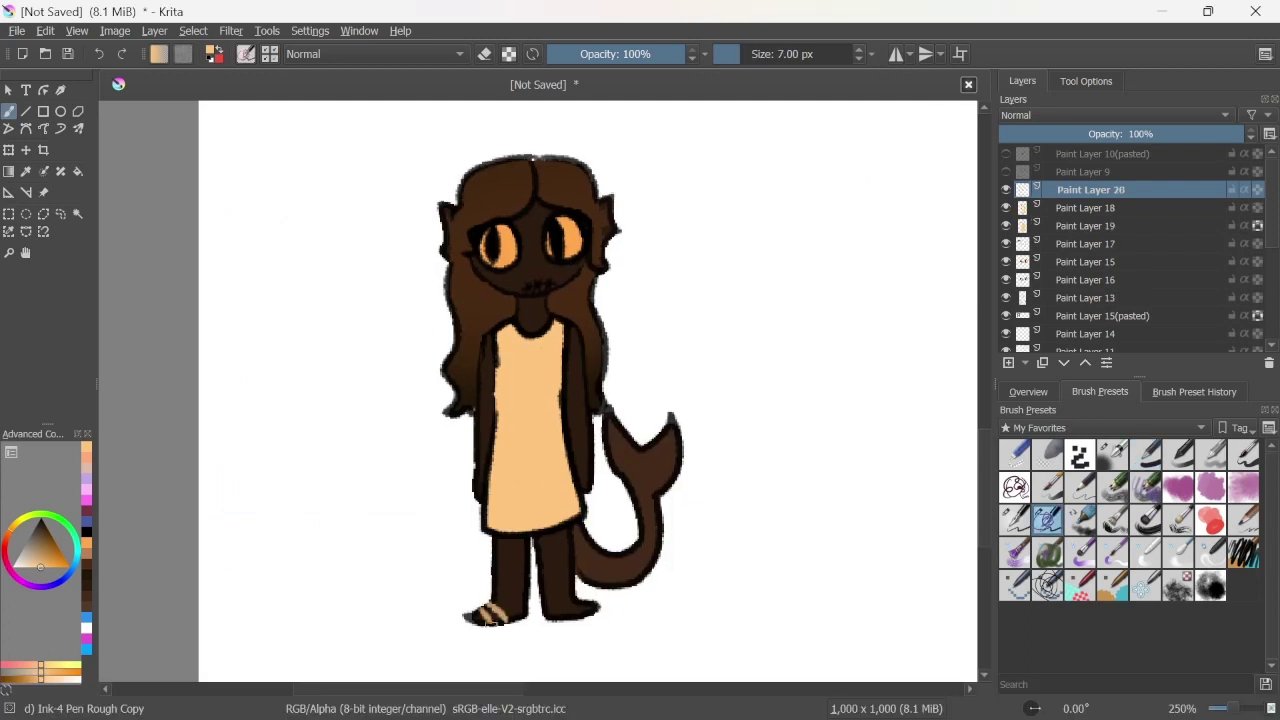
pyautogui.moveTo(480, 612); pyautogui.dragTo(596, 620)
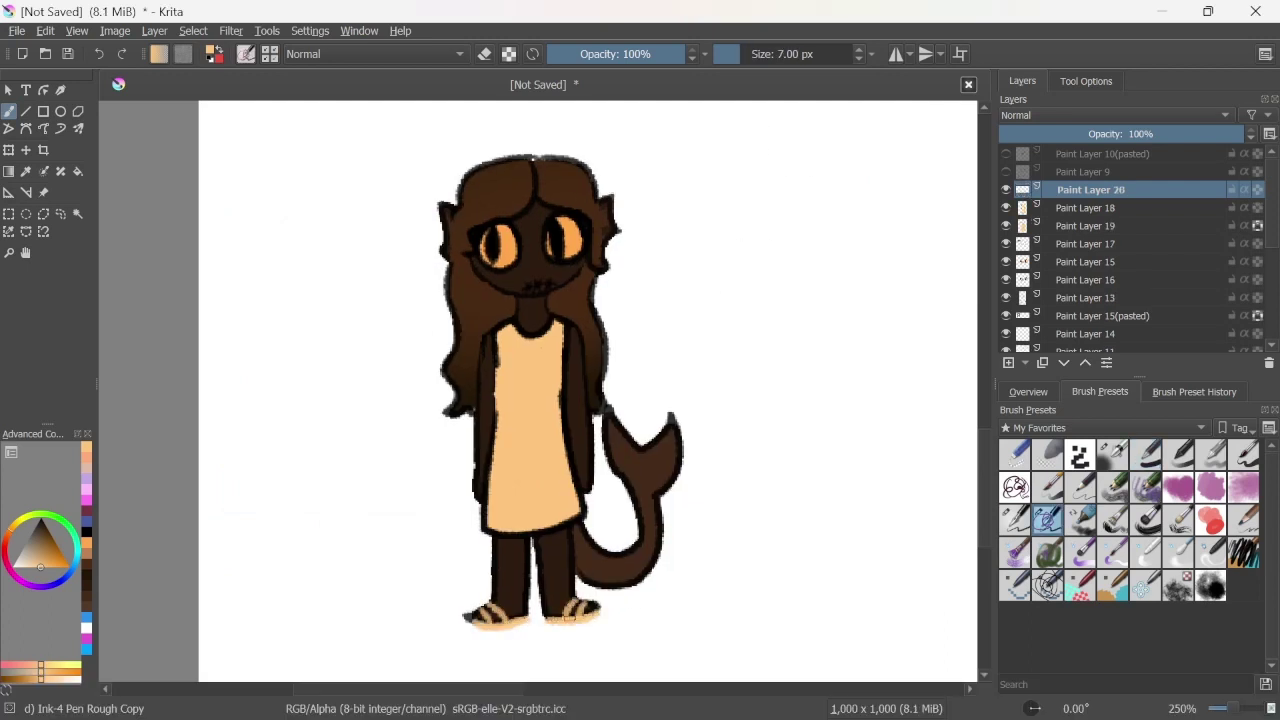
# Step: Generate a number from 1 to 4 in the browser, then paint black gloves over both hands on a new layer
pyautogui.click(640, 695)
pyautogui.click(660, 490)
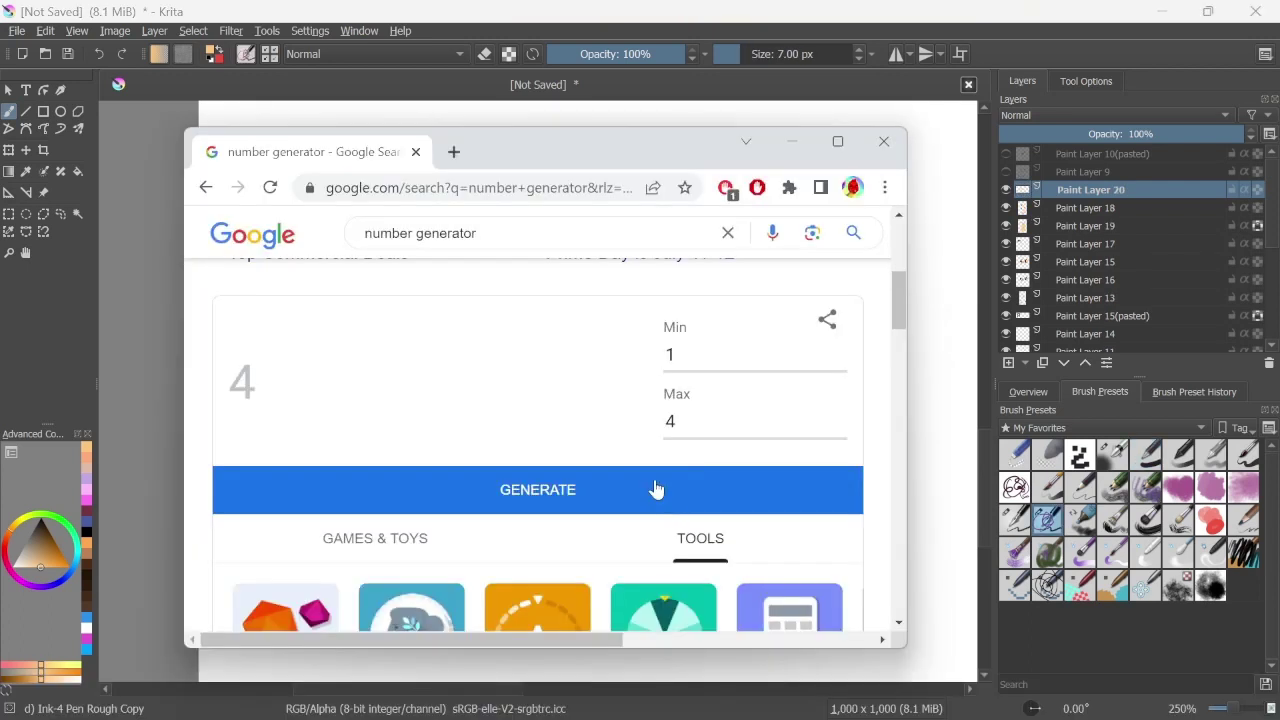
pyautogui.click(798, 141)
pyautogui.click(1015, 519)
pyautogui.press('Insert')
pyautogui.moveTo(584, 456); pyautogui.dragTo(586, 486)
pyautogui.moveTo(482, 458); pyautogui.dragTo(484, 492)
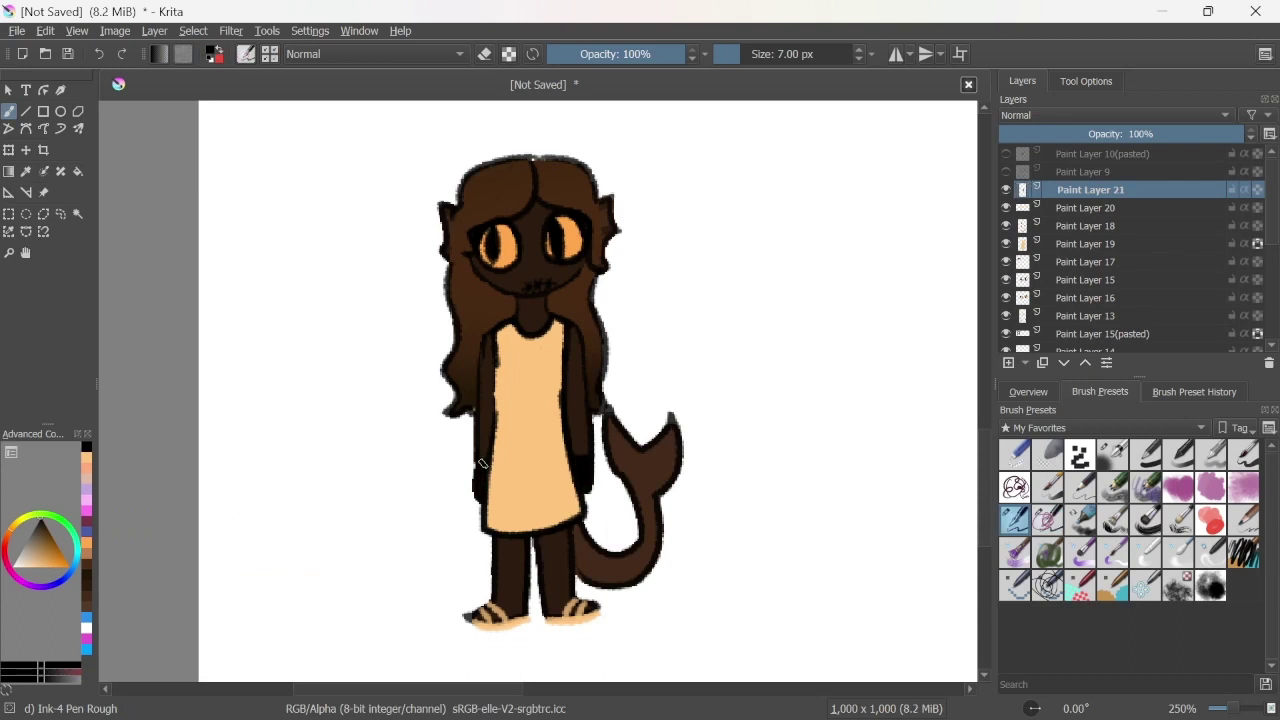
# Step: Generate another number from 1 to 4 in the browser, then draw a thin white curling mark on the upper arm
pyautogui.click(655, 703)
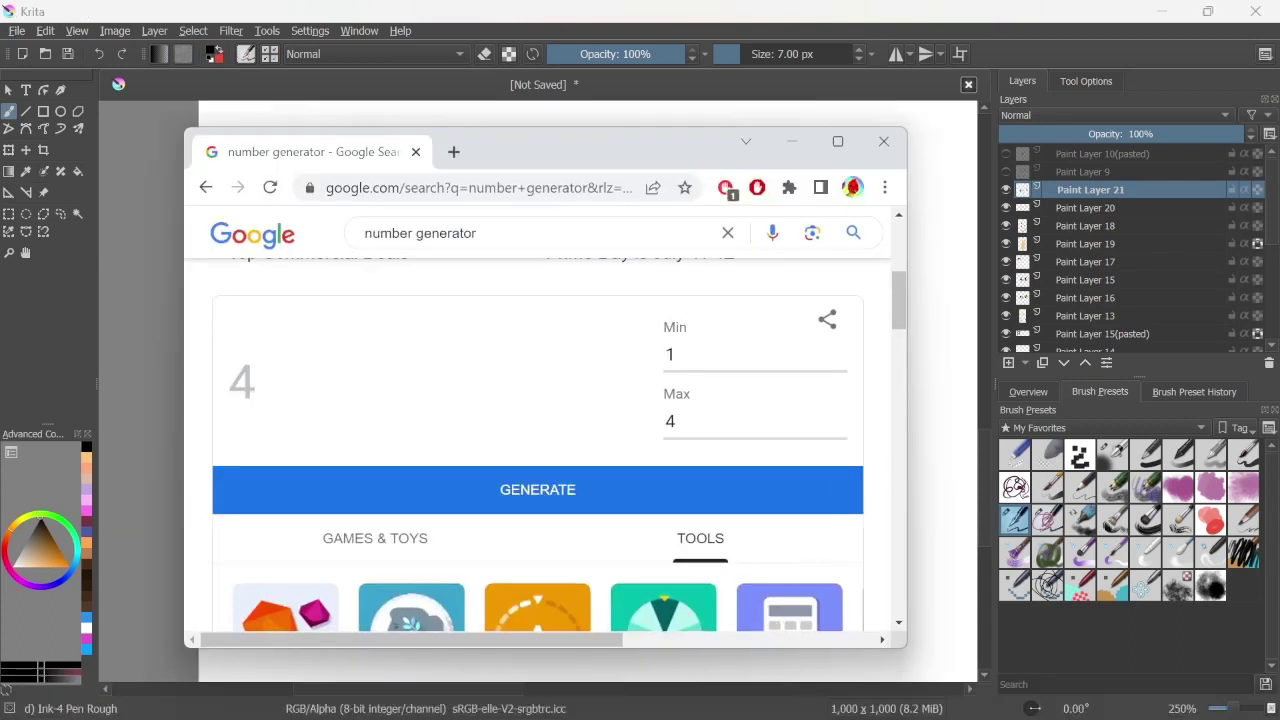
pyautogui.click(680, 486)
pyautogui.click(791, 141)
pyautogui.click(1048, 519)
pyautogui.moveTo(577, 372); pyautogui.dragTo(575, 380)
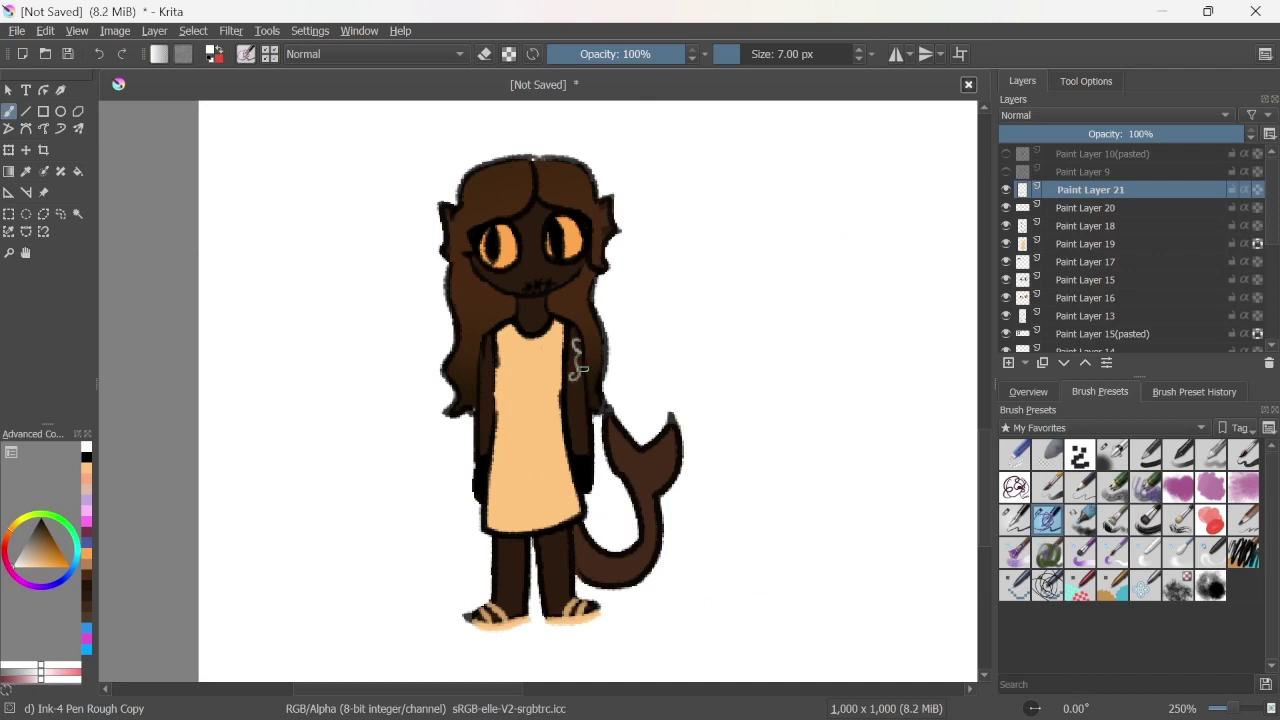
# Step: Generate one more number in the browser, then paint a small blue detail on the chest on a new layer
pyautogui.click(537, 489)
pyautogui.click(766, 140)
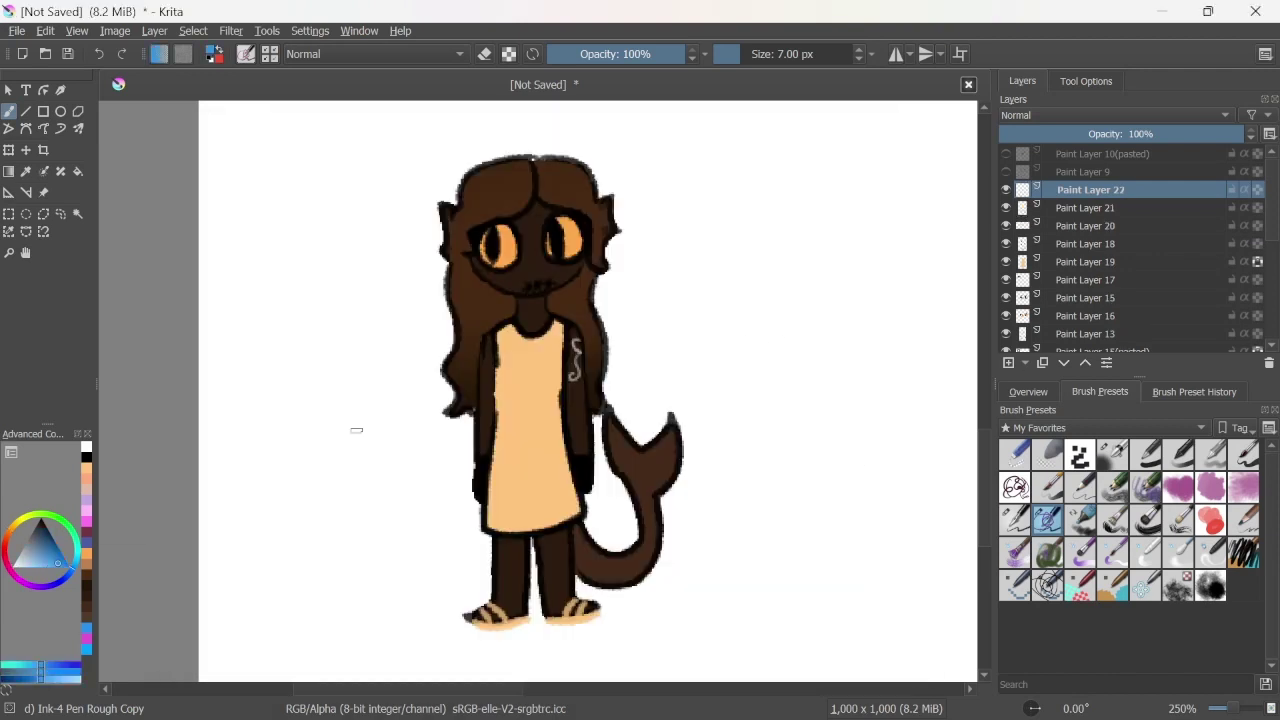
pyautogui.press('Insert')
pyautogui.click(1015, 519)
pyautogui.moveTo(495, 356); pyautogui.dragTo(515, 362)
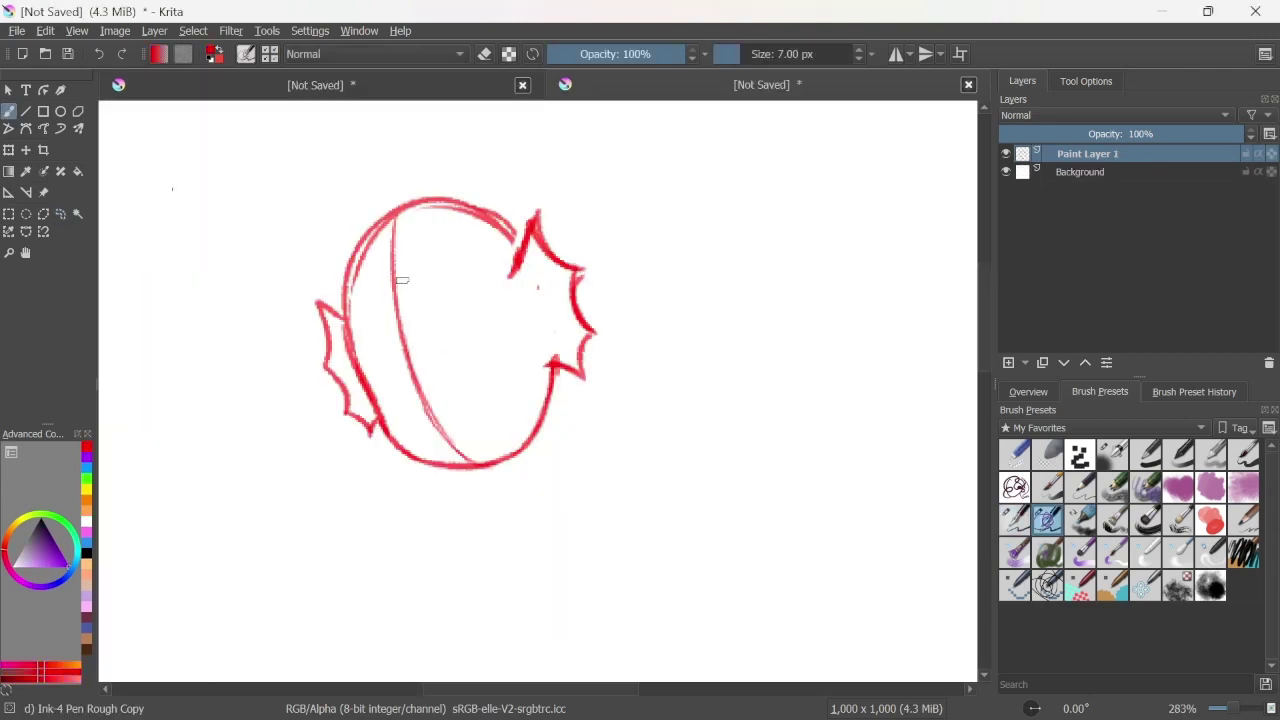
# Step: Sketch the new head's face in red with a curved centre guide, two flat-bottomed eyes with slit pupils and a stitched mouth
pyautogui.moveTo(395, 207)
pyautogui.mouseDown()
pyautogui.moveTo(400, 322)
pyautogui.moveTo(432, 414)
pyautogui.mouseUp()
pyautogui.moveTo(436, 370)
pyautogui.mouseDown()
pyautogui.moveTo(505, 315)
pyautogui.moveTo(510, 348)
pyautogui.moveTo(517, 336)
pyautogui.moveTo(432, 382)
pyautogui.mouseUp()
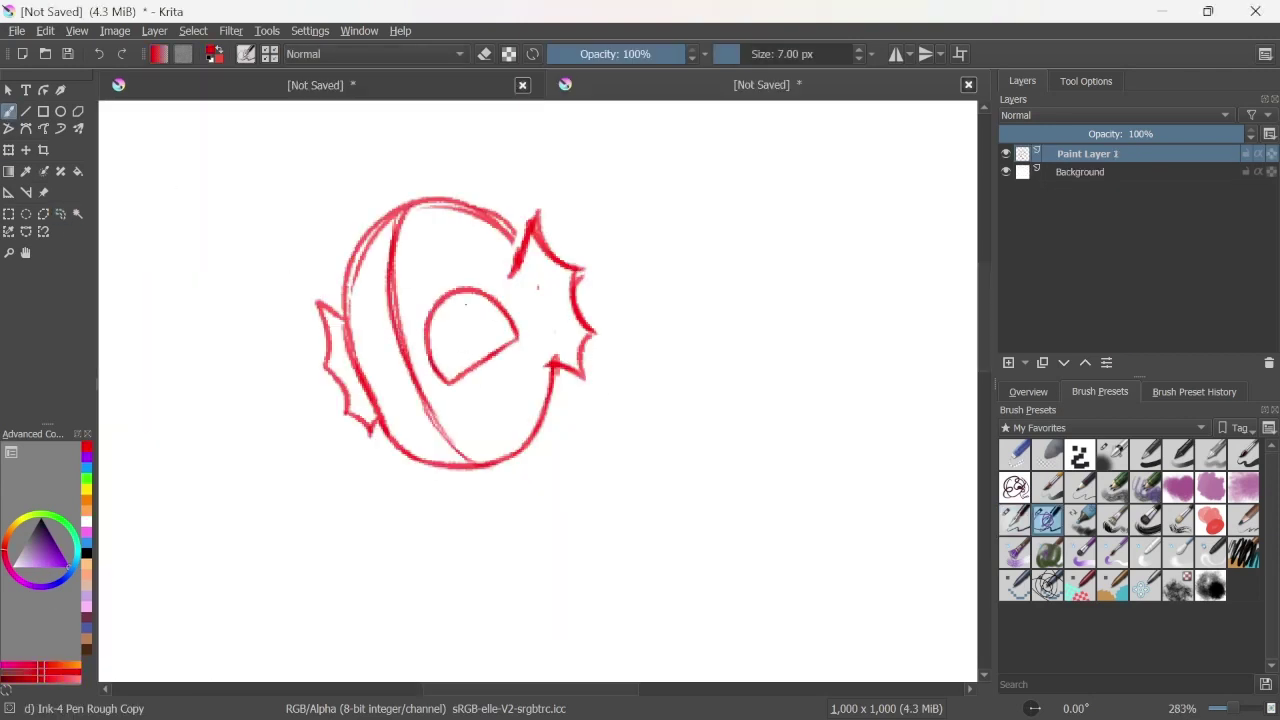
pyautogui.moveTo(462, 302); pyautogui.dragTo(500, 352)
pyautogui.moveTo(442, 455); pyautogui.dragTo(502, 378)
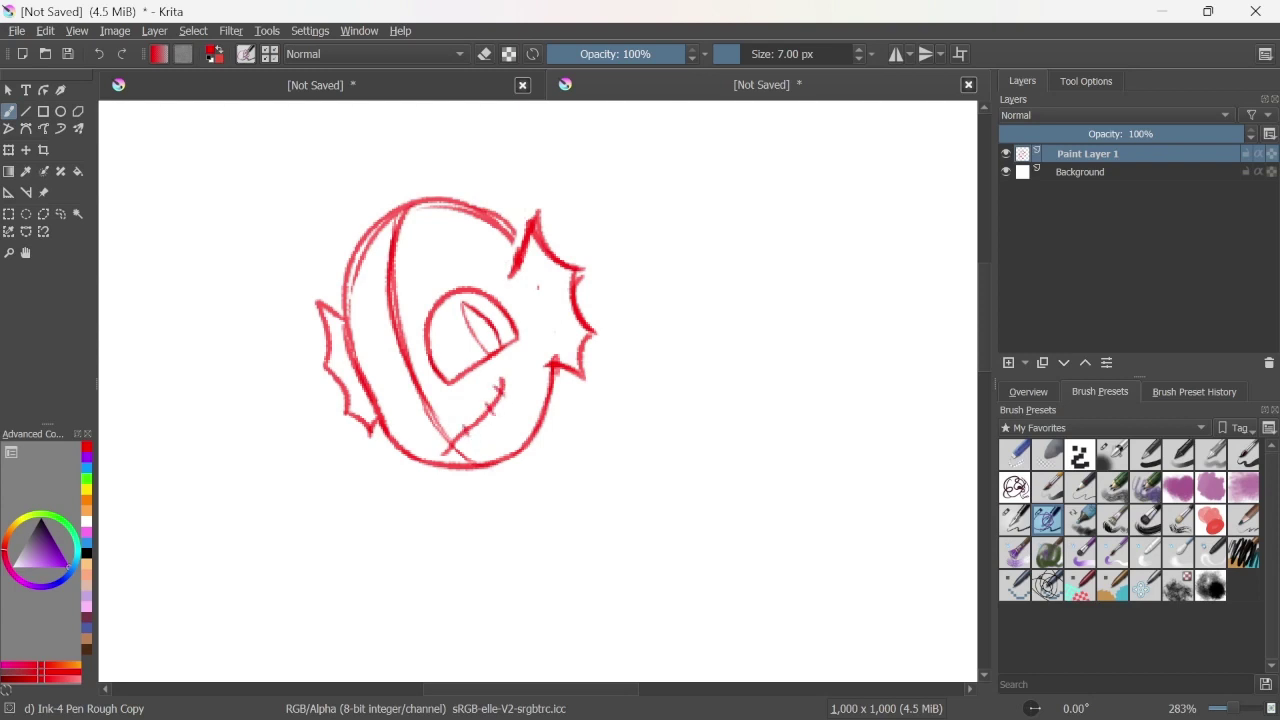
pyautogui.moveTo(388, 335)
pyautogui.mouseDown()
pyautogui.moveTo(396, 400)
pyautogui.moveTo(405, 395)
pyautogui.mouseUp()
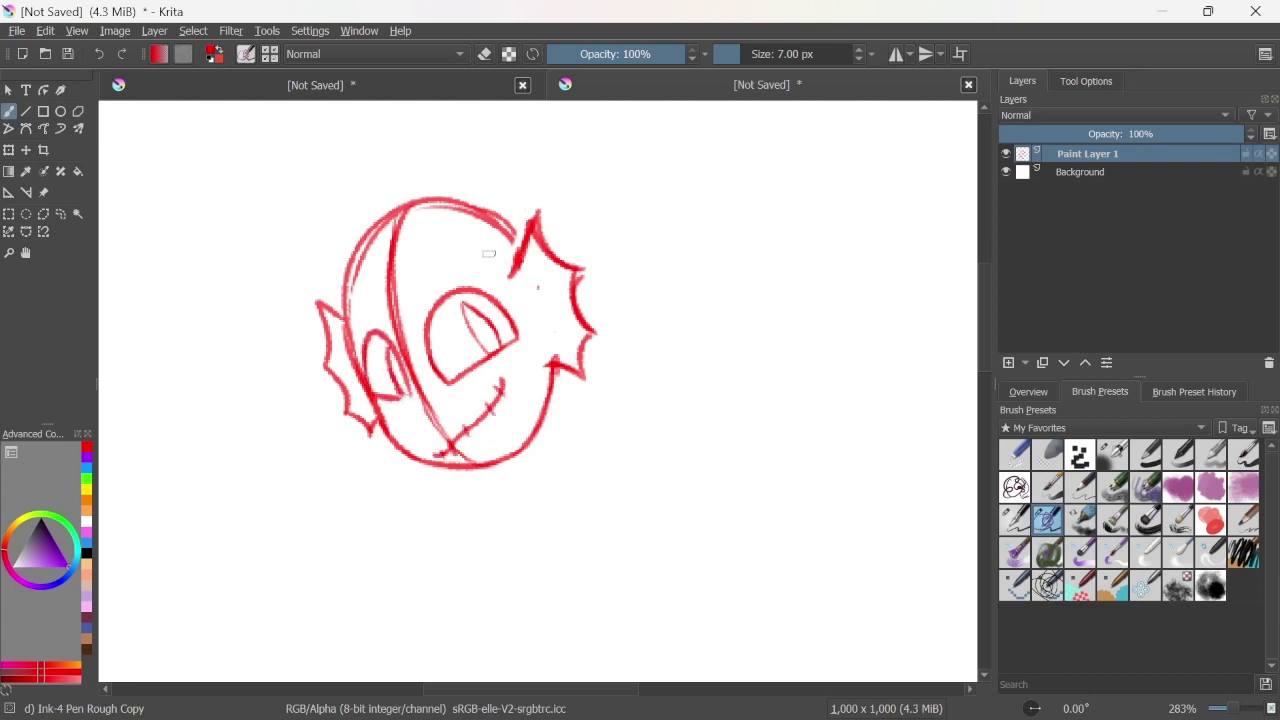
pyautogui.moveTo(470, 292)
pyautogui.mouseDown()
pyautogui.moveTo(518, 338)
pyautogui.moveTo(512, 290)
pyautogui.mouseUp()
pyautogui.hotkey('ctrl', 'z')
pyautogui.hotkey('ctrl', 'z')
# Step: Replace the curved centre guide with a nose line between the eyes and a curved hair lock over the forehead
pyautogui.moveTo(410, 378)
pyautogui.mouseDown()
pyautogui.moveTo(420, 428)
pyautogui.moveTo(470, 438)
pyautogui.moveTo(395, 215)
pyautogui.moveTo(455, 405)
pyautogui.moveTo(418, 426)
pyautogui.moveTo(485, 468)
pyautogui.moveTo(529, 443)
pyautogui.moveTo(472, 472)
pyautogui.moveTo(426, 467)
pyautogui.mouseUp()
pyautogui.click(1014, 454)
pyautogui.click(1047, 519)
pyautogui.press('e')
pyautogui.press('e')
pyautogui.press('e')
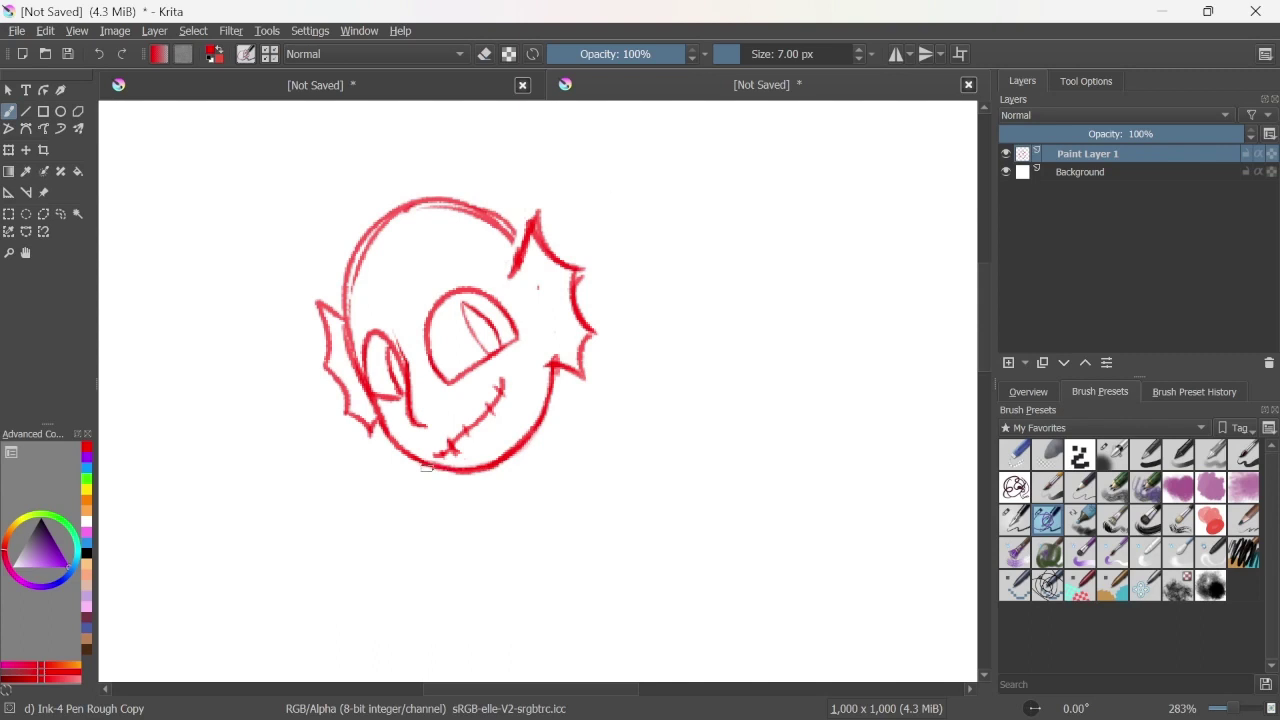
pyautogui.moveTo(402, 228); pyautogui.dragTo(355, 390)
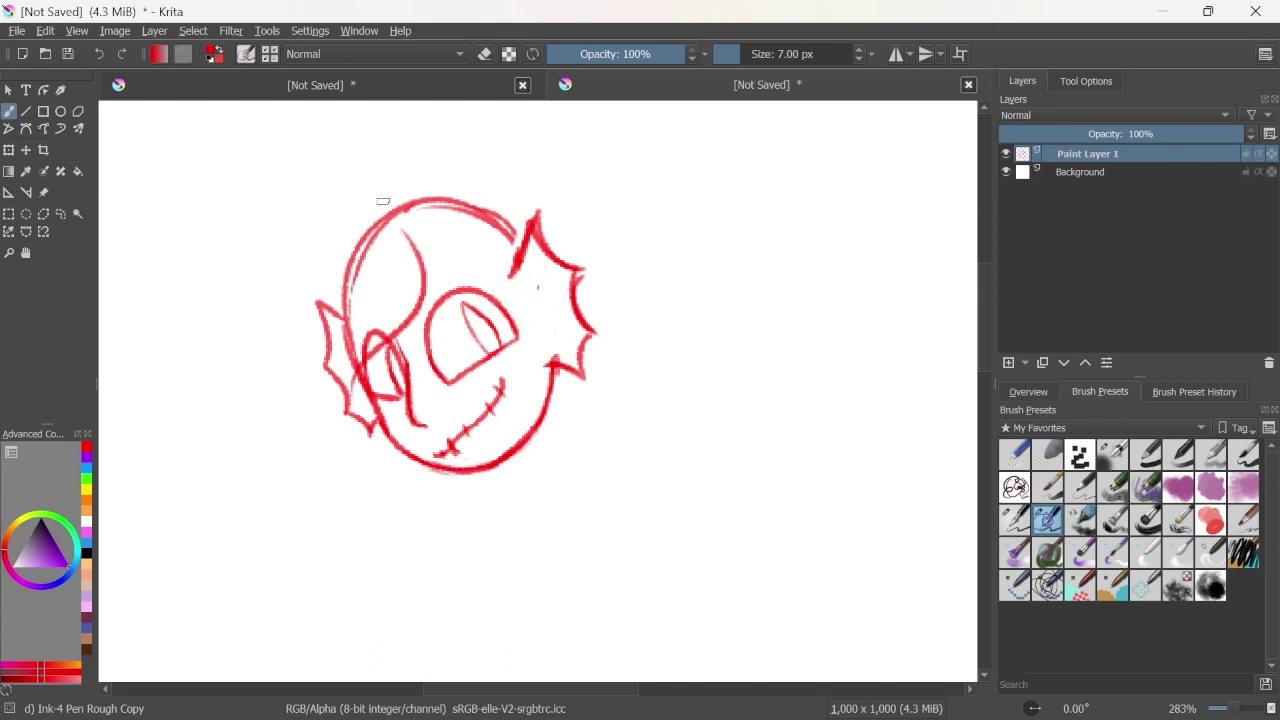
pyautogui.moveTo(405, 183); pyautogui.dragTo(195, 353)
pyautogui.hotkey('ctrl', 'z')
pyautogui.moveTo(378, 212)
pyautogui.mouseDown()
pyautogui.moveTo(212, 450)
pyautogui.moveTo(386, 612)
pyautogui.moveTo(234, 349)
pyautogui.moveTo(105, 386)
pyautogui.mouseUp()
pyautogui.hotkey('ctrl', 'z')
pyautogui.hotkey('ctrl', 'z')
pyautogui.moveTo(110, 428); pyautogui.dragTo(123, 480)
pyautogui.hotkey('ctrl', 'z')
pyautogui.hotkey('ctrl', 'z')
# Step: Sketch a short braid with a tied, flared end hanging from behind the head below the far ear
pyautogui.moveTo(370, 442)
pyautogui.mouseDown()
pyautogui.moveTo(318, 500)
pyautogui.moveTo(325, 598)
pyautogui.mouseUp()
pyautogui.moveTo(298, 555)
pyautogui.mouseDown()
pyautogui.moveTo(335, 578)
pyautogui.moveTo(432, 490)
pyautogui.mouseUp()
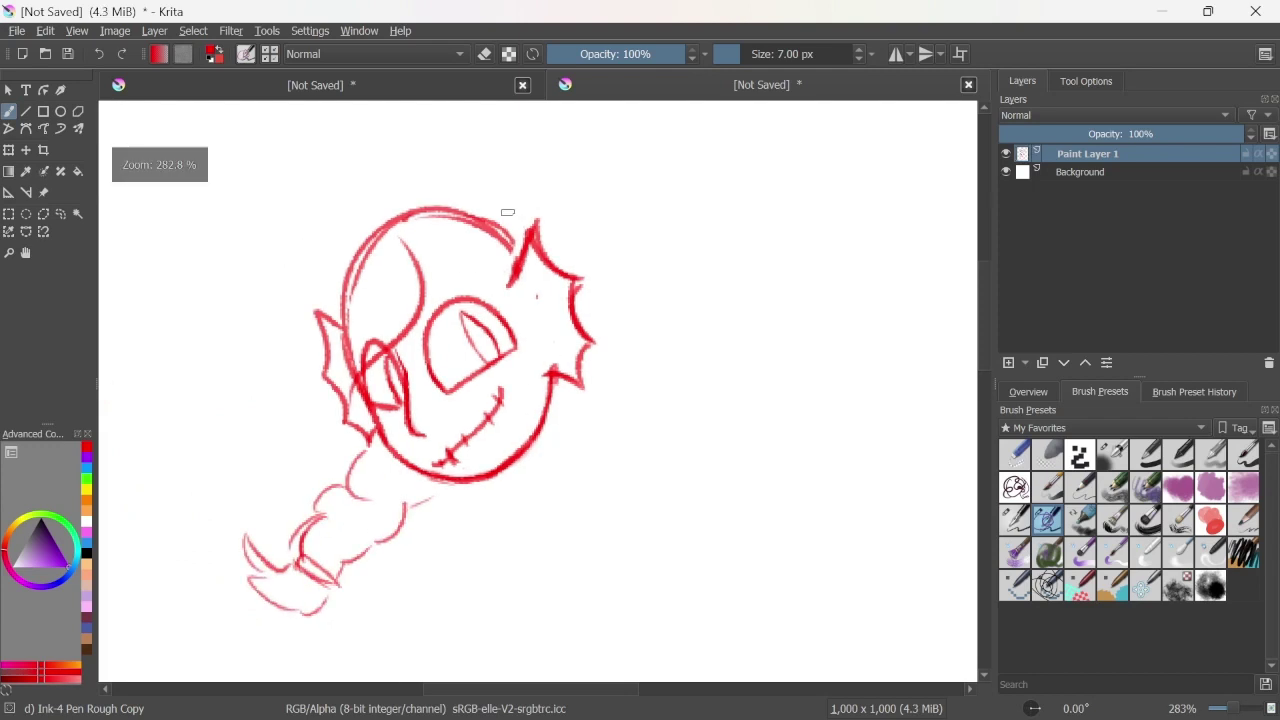
pyautogui.hotkey('ctrl', 'z')
# Step: Sketch the hair's outline over the crown, the second fringe curve and a small lock below the near fin ear
pyautogui.moveTo(552, 374); pyautogui.dragTo(544, 414)
pyautogui.hotkey('ctrl', 'z')
pyautogui.moveTo(528, 222)
pyautogui.mouseDown()
pyautogui.moveTo(440, 205)
pyautogui.moveTo(341, 326)
pyautogui.moveTo(328, 262)
pyautogui.mouseUp()
pyautogui.hotkey('ctrl', 'z')
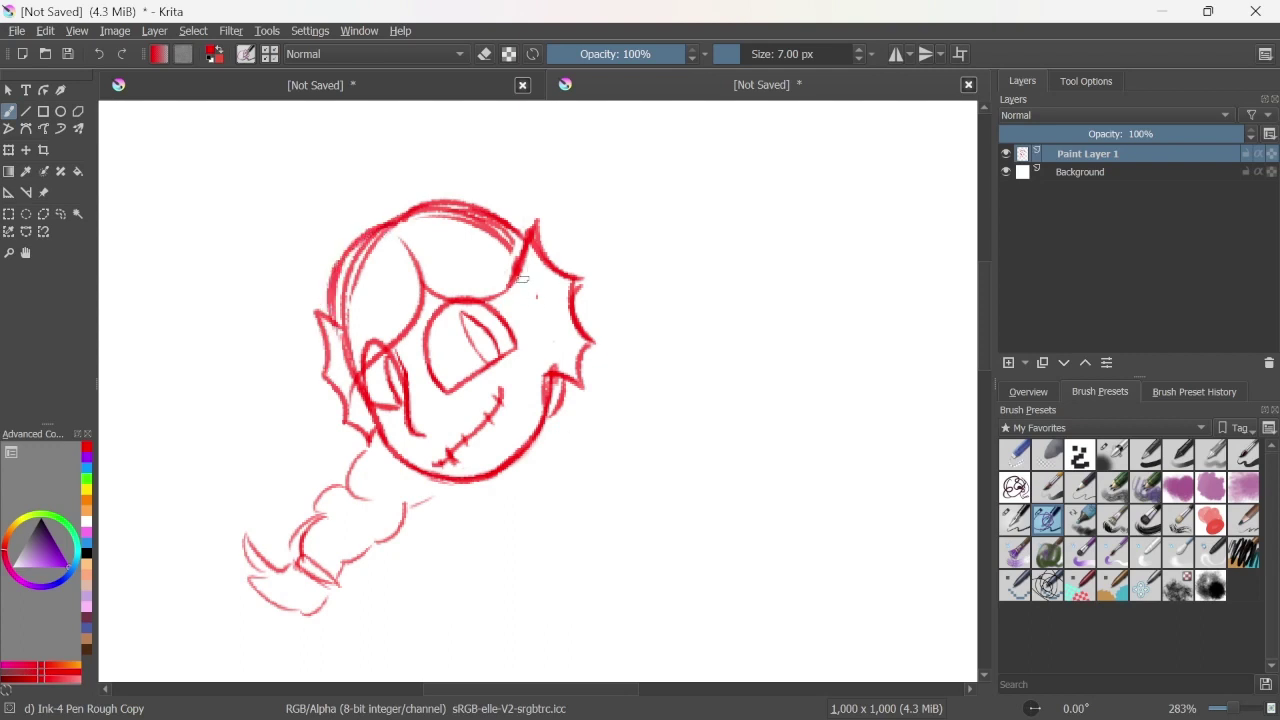
# Step: Draw rib lines inside both fin-shaped ears and close the near ear's inner edge
pyautogui.moveTo(534, 238)
pyautogui.mouseDown()
pyautogui.moveTo(512, 292)
pyautogui.moveTo(576, 282)
pyautogui.mouseUp()
pyautogui.moveTo(526, 338)
pyautogui.mouseDown()
pyautogui.moveTo(584, 324)
pyautogui.moveTo(556, 372)
pyautogui.mouseUp()
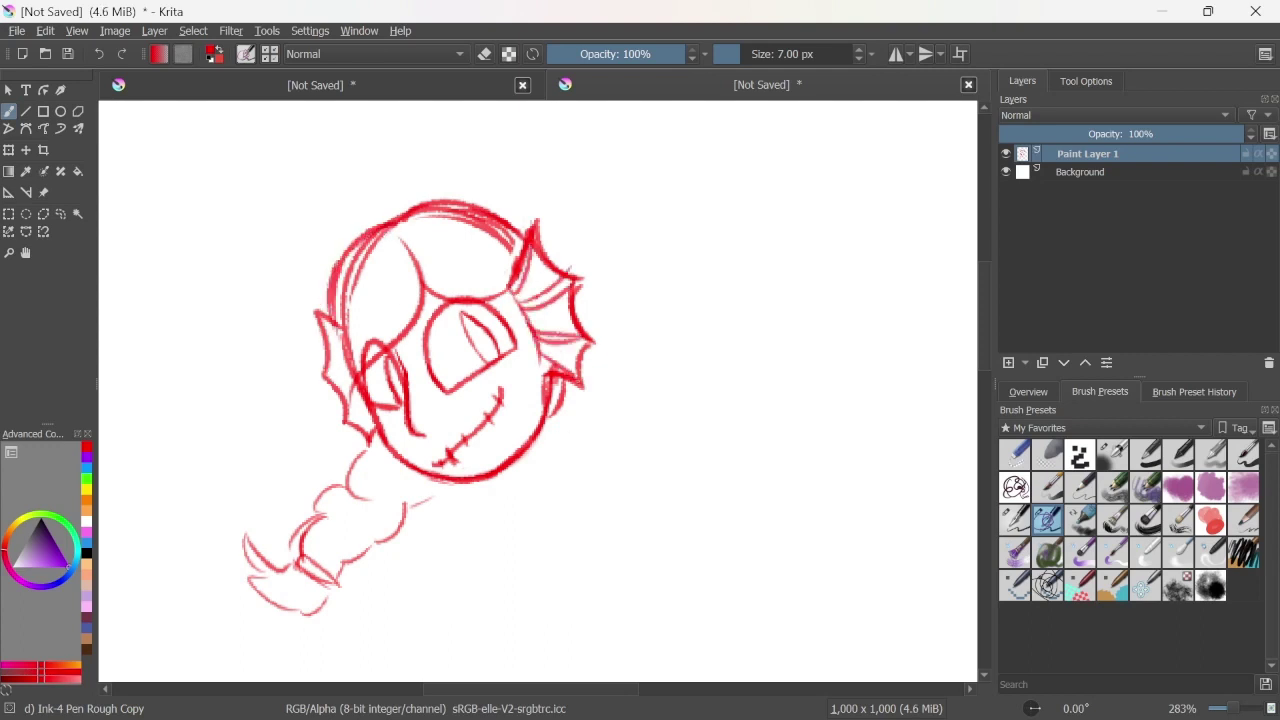
pyautogui.moveTo(322, 326); pyautogui.dragTo(368, 420)
# Step: Sketch the leaning torso below the head with a sloping shoulder line, a curved back and the chest's front edge
pyautogui.moveTo(981, 340); pyautogui.dragTo(981, 386)
pyautogui.moveTo(455, 407); pyautogui.dragTo(605, 322)
pyautogui.moveTo(612, 314); pyautogui.dragTo(625, 604)
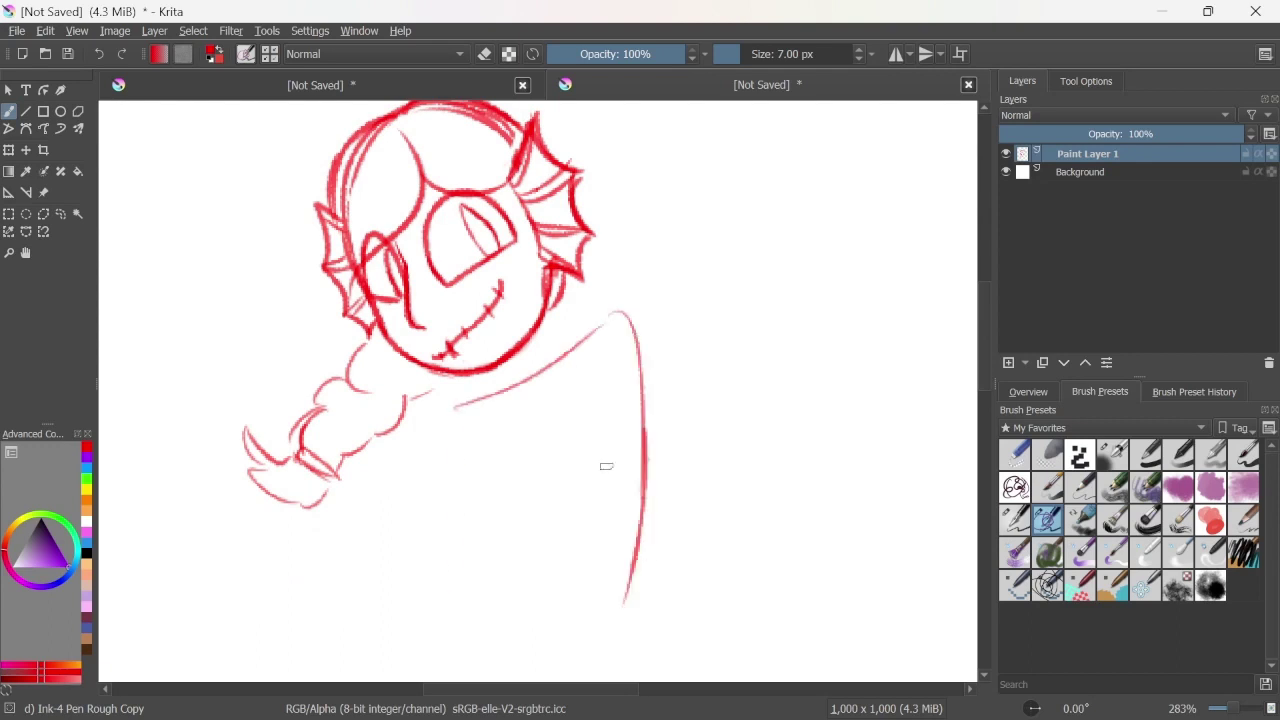
pyautogui.press('-')
pyautogui.moveTo(983, 323); pyautogui.dragTo(983, 350)
pyautogui.moveTo(556, 302); pyautogui.dragTo(520, 448)
pyautogui.moveTo(500, 440); pyautogui.dragTo(676, 432)
pyautogui.hotkey('ctrl', 'z')
pyautogui.moveTo(553, 300)
pyautogui.mouseDown()
pyautogui.moveTo(492, 430)
pyautogui.moveTo(690, 316)
pyautogui.moveTo(672, 232)
pyautogui.mouseUp()
# Step: Rough out two bent legs with raised knees in front of the torso and join them to the hips
pyautogui.moveTo(315, 508); pyautogui.dragTo(478, 432)
pyautogui.moveTo(528, 486); pyautogui.dragTo(425, 680)
pyautogui.hotkey('ctrl', 'z')
pyautogui.moveTo(438, 495); pyautogui.dragTo(548, 470)
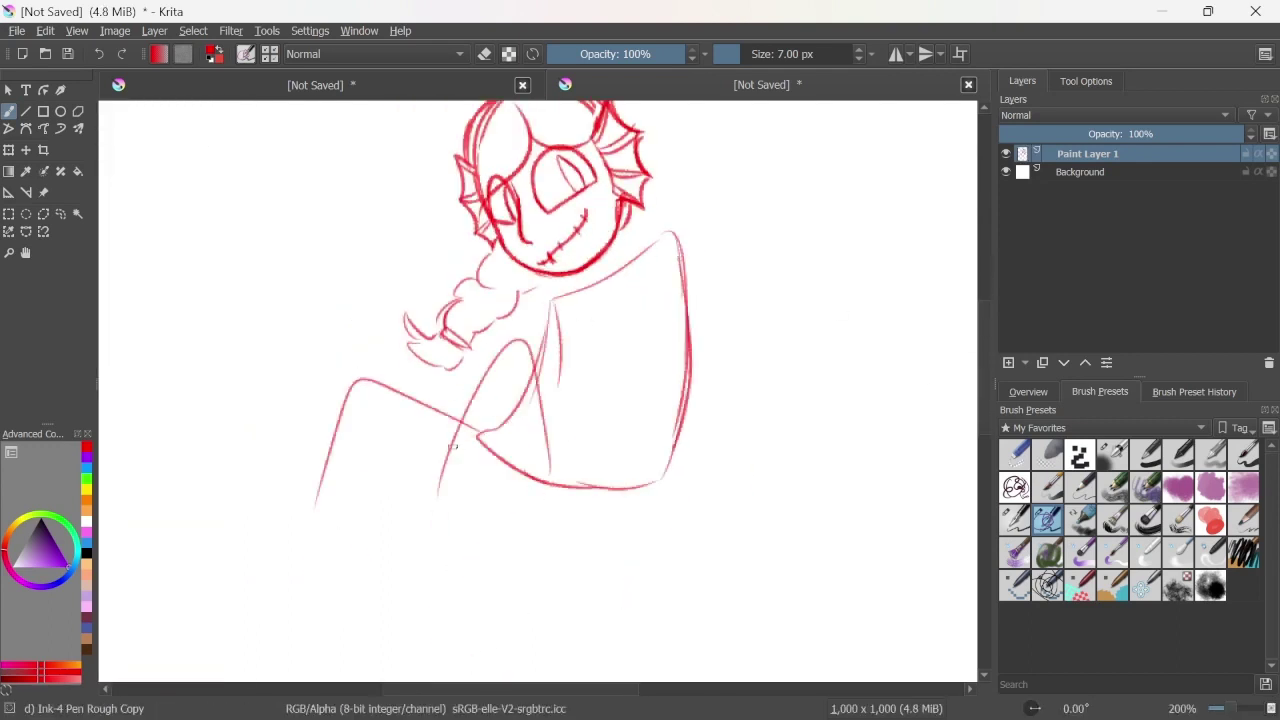
pyautogui.moveTo(450, 452); pyautogui.dragTo(418, 590)
pyautogui.moveTo(655, 450)
pyautogui.mouseDown()
pyautogui.moveTo(789, 409)
pyautogui.moveTo(770, 322)
pyautogui.mouseUp()
pyautogui.hotkey('ctrl', 'z')
pyautogui.hotkey('ctrl', 'z')
# Step: Sketch a long fish tail curling from the hips beneath the legs and rising into a two-lobed fluke
pyautogui.moveTo(650, 510)
pyautogui.mouseDown()
pyautogui.moveTo(236, 470)
pyautogui.moveTo(234, 232)
pyautogui.mouseUp()
pyautogui.moveTo(234, 232)
pyautogui.mouseDown()
pyautogui.moveTo(276, 392)
pyautogui.moveTo(390, 256)
pyautogui.mouseUp()
pyautogui.moveTo(393, 258); pyautogui.dragTo(318, 478)
pyautogui.moveTo(266, 398)
pyautogui.mouseDown()
pyautogui.moveTo(240, 548)
pyautogui.moveTo(305, 572)
pyautogui.mouseUp()
pyautogui.moveTo(280, 450); pyautogui.dragTo(445, 596)
pyautogui.moveTo(310, 575); pyautogui.dragTo(526, 549)
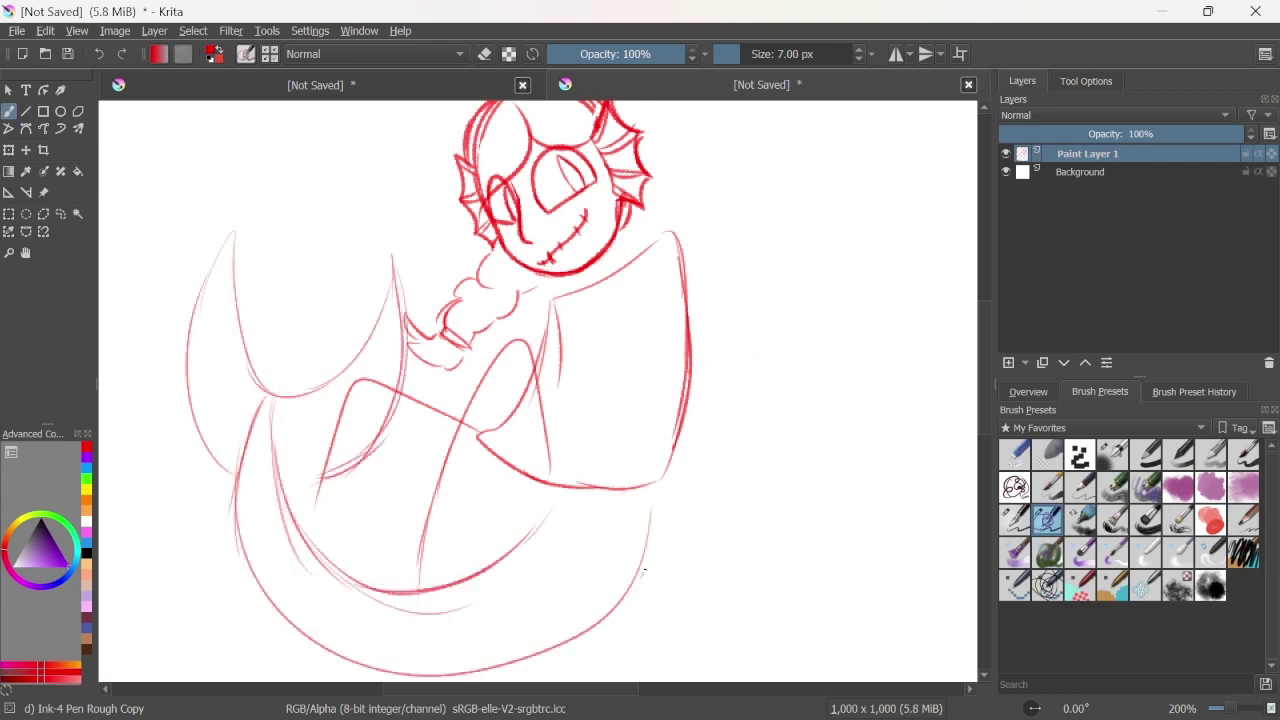
pyautogui.moveTo(660, 482); pyautogui.dragTo(634, 592)
# Step: Sketch the supporting arm from the shoulder down behind the back, ending in an oval hand
pyautogui.moveTo(672, 234)
pyautogui.mouseDown()
pyautogui.moveTo(740, 400)
pyautogui.moveTo(764, 524)
pyautogui.mouseUp()
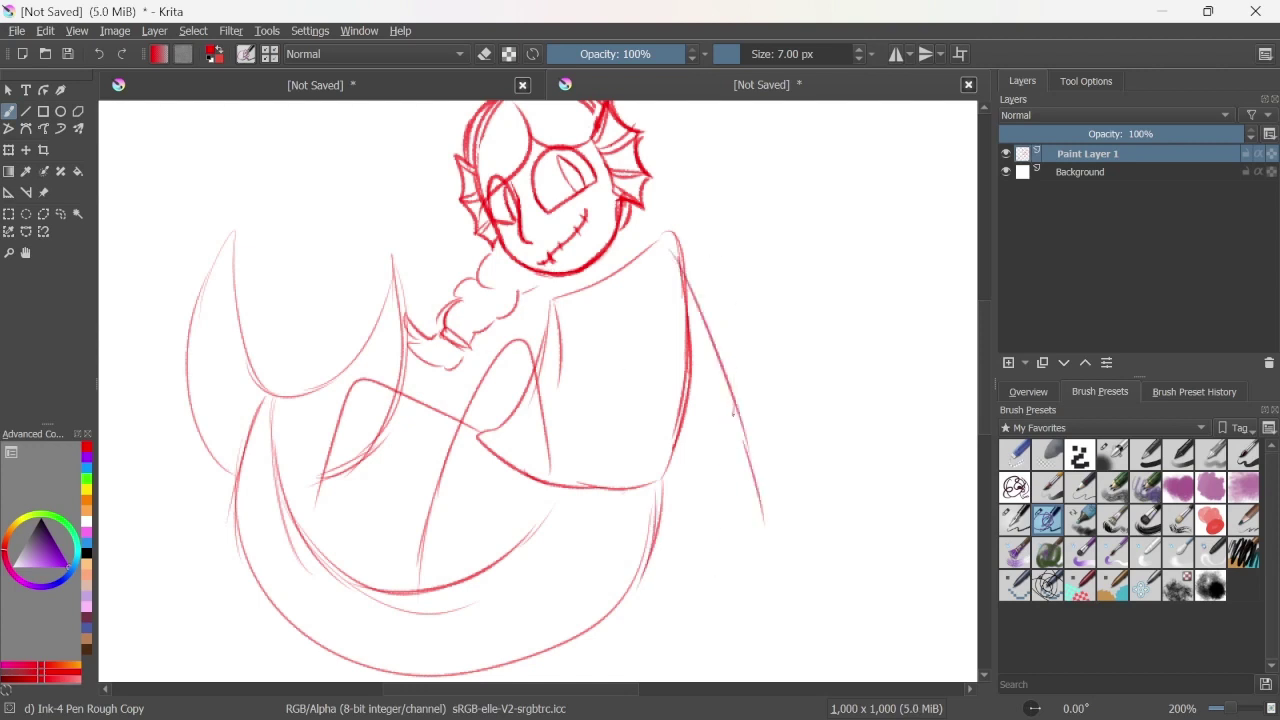
pyautogui.moveTo(736, 414); pyautogui.dragTo(705, 565)
pyautogui.moveTo(712, 568); pyautogui.dragTo(700, 565)
# Step: Outline the near bent leg from knee to ankle on a new layer, reworking the strokes at its lower end
pyautogui.click(1010, 363)
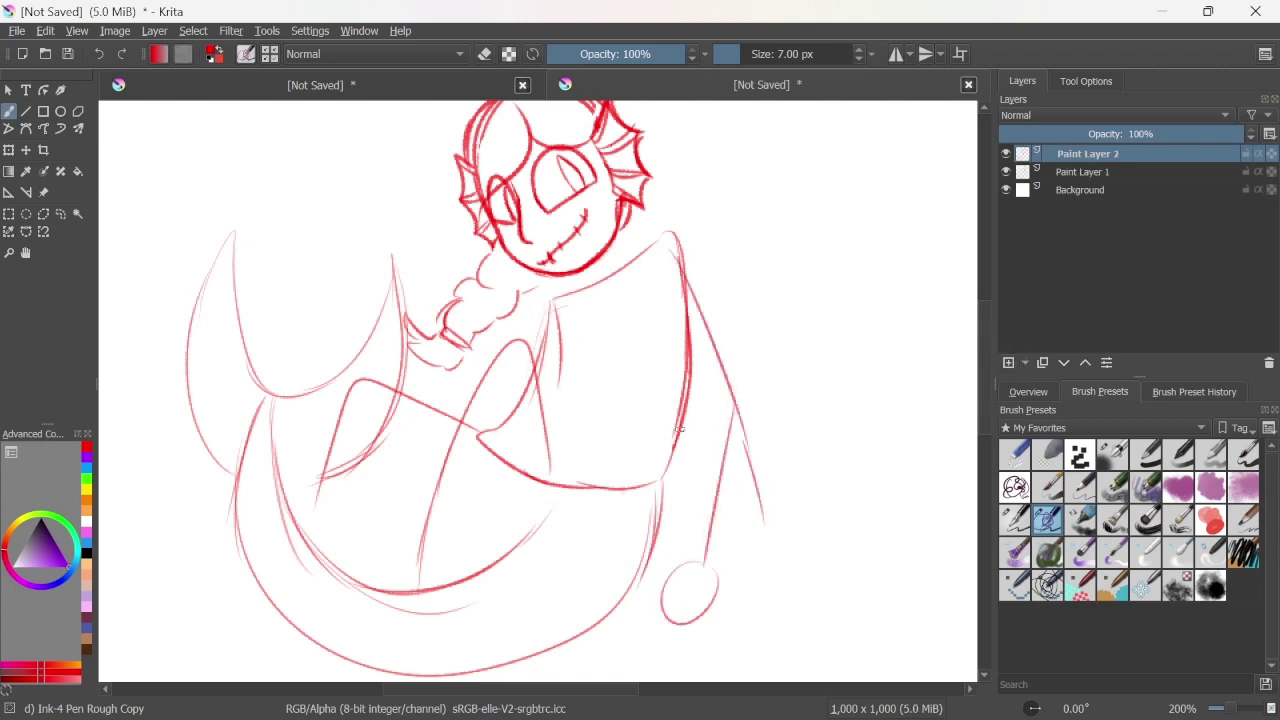
pyautogui.moveTo(555, 335); pyautogui.dragTo(575, 450)
pyautogui.moveTo(448, 368)
pyautogui.mouseDown()
pyautogui.moveTo(540, 330)
pyautogui.moveTo(365, 600)
pyautogui.moveTo(420, 615)
pyautogui.mouseUp()
pyautogui.moveTo(458, 555); pyautogui.dragTo(445, 600)
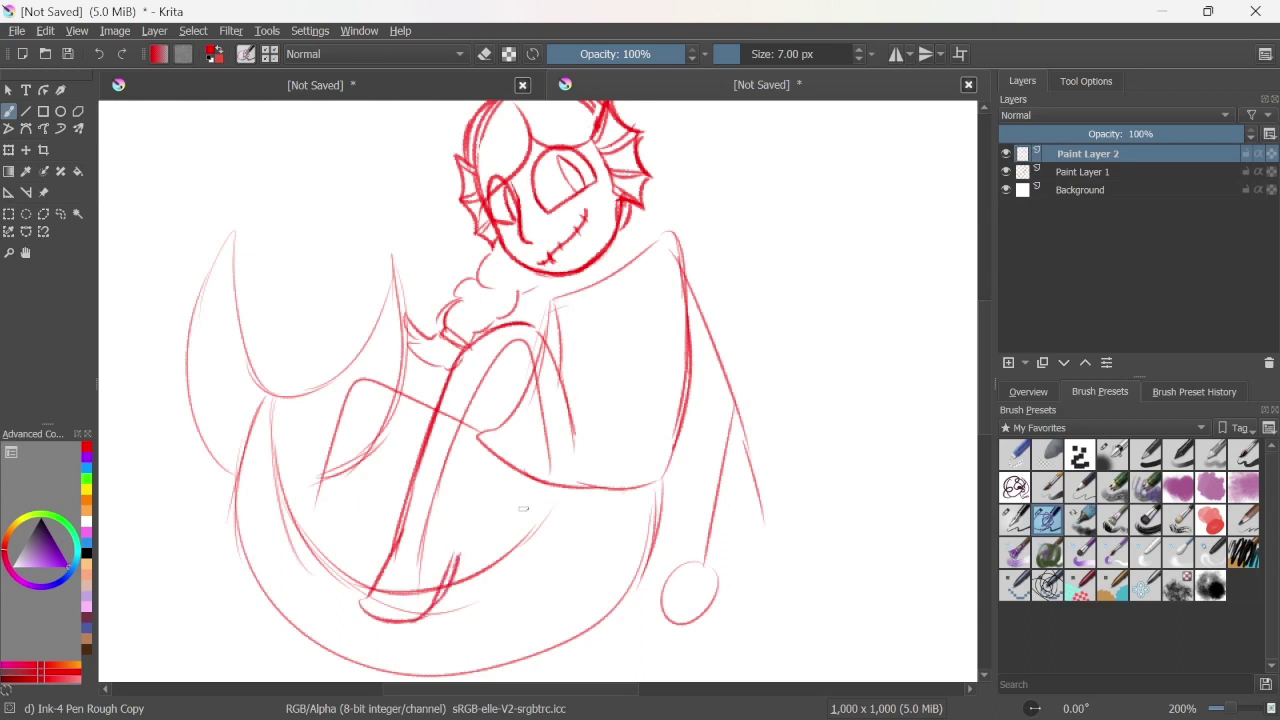
pyautogui.hotkey('ctrl', 'z')
pyautogui.hotkey('ctrl', 'z')
pyautogui.hotkey('ctrl', 'z')
pyautogui.moveTo(396, 530)
pyautogui.mouseDown()
pyautogui.moveTo(345, 525)
pyautogui.moveTo(451, 603)
pyautogui.mouseUp()
pyautogui.moveTo(502, 494); pyautogui.dragTo(456, 598)
# Step: Outline the near thigh's underside curving into the hips and reinforce the front edge of its raised knee
pyautogui.moveTo(496, 478); pyautogui.dragTo(600, 540)
pyautogui.hotkey('ctrl', 'z')
pyautogui.moveTo(525, 445)
pyautogui.mouseDown()
pyautogui.moveTo(500, 540)
pyautogui.moveTo(655, 487)
pyautogui.moveTo(625, 520)
pyautogui.mouseUp()
pyautogui.moveTo(560, 380); pyautogui.dragTo(578, 450)
pyautogui.moveTo(520, 330); pyautogui.dragTo(558, 388)
# Step: Outline the far bent leg from its knee to the foot and add short detail strokes beside the near shin
pyautogui.moveTo(405, 385)
pyautogui.mouseDown()
pyautogui.moveTo(315, 510)
pyautogui.moveTo(265, 620)
pyautogui.moveTo(345, 585)
pyautogui.mouseUp()
pyautogui.moveTo(392, 465)
pyautogui.mouseDown()
pyautogui.moveTo(380, 525)
pyautogui.moveTo(392, 530)
pyautogui.mouseUp()
pyautogui.moveTo(388, 500); pyautogui.dragTo(410, 480)
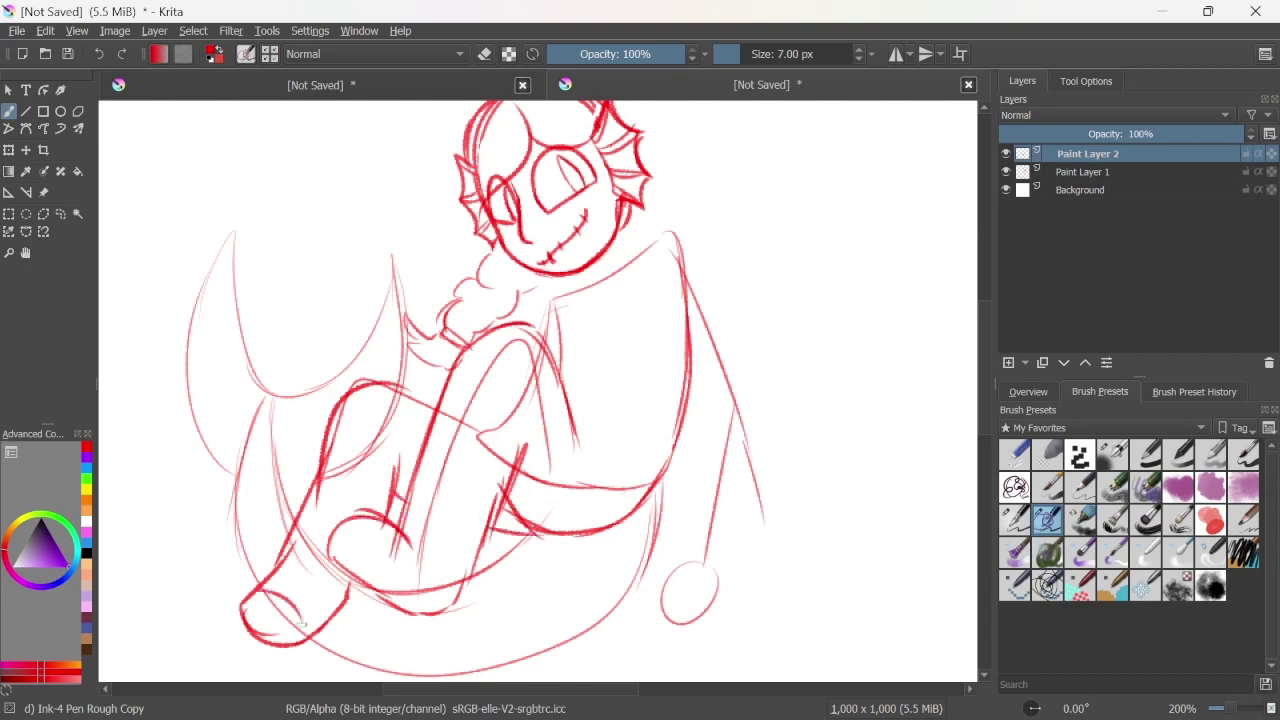
# Step: Outline the torso's side and both edges of the supporting forearm, undoing the trial strokes on the foot and hand
pyautogui.moveTo(300, 585); pyautogui.dragTo(275, 625)
pyautogui.hotkey('ctrl', 'z')
pyautogui.moveTo(655, 322)
pyautogui.mouseDown()
pyautogui.moveTo(703, 418)
pyautogui.moveTo(676, 560)
pyautogui.mouseUp()
pyautogui.moveTo(752, 410); pyautogui.dragTo(732, 565)
pyautogui.moveTo(740, 525)
pyautogui.mouseDown()
pyautogui.moveTo(672, 661)
pyautogui.moveTo(635, 577)
pyautogui.moveTo(765, 613)
pyautogui.moveTo(735, 603)
pyautogui.moveTo(782, 638)
pyautogui.mouseUp()
pyautogui.moveTo(762, 618); pyautogui.dragTo(708, 652)
pyautogui.moveTo(704, 598); pyautogui.dragTo(688, 638)
pyautogui.moveTo(668, 574); pyautogui.dragTo(684, 618)
pyautogui.hotkey('ctrl', 'z')
pyautogui.hotkey('ctrl', 'z')
pyautogui.hotkey('ctrl', 'z')
pyautogui.hotkey('ctrl', 'z')
pyautogui.hotkey('ctrl', 'z')
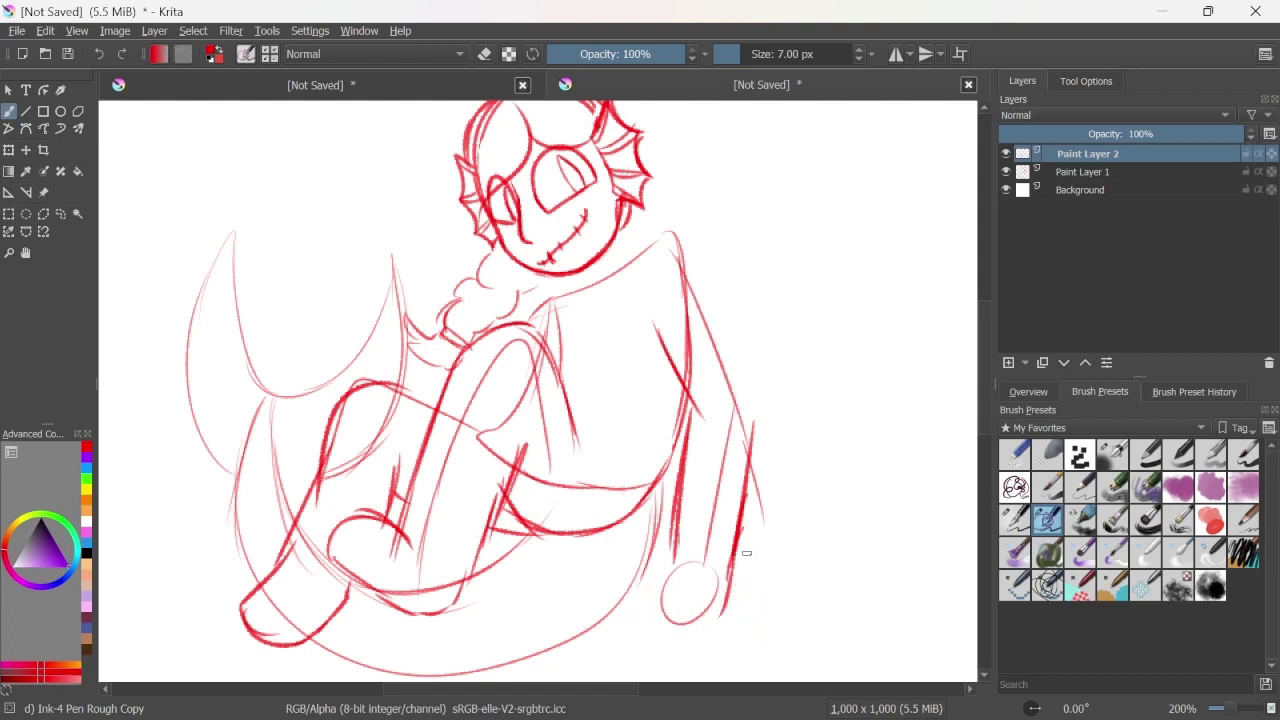
# Step: Outline the supporting arm's outer edge from the shoulder, add both neck-to-shoulder curves and reinforce the torso side and inner arm
pyautogui.moveTo(668, 238)
pyautogui.mouseDown()
pyautogui.moveTo(714, 284)
pyautogui.moveTo(752, 372)
pyautogui.moveTo(745, 500)
pyautogui.mouseUp()
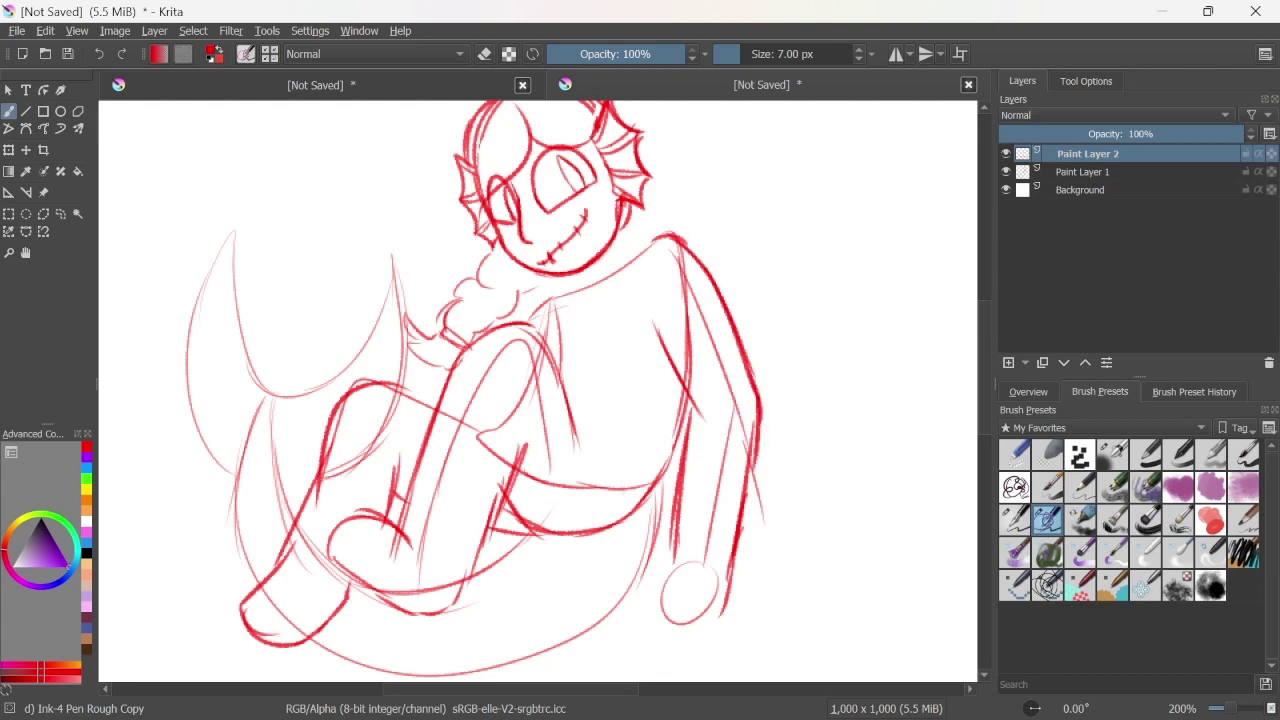
pyautogui.moveTo(655, 322); pyautogui.dragTo(697, 418)
pyautogui.moveTo(620, 232)
pyautogui.mouseDown()
pyautogui.moveTo(650, 262)
pyautogui.moveTo(538, 302)
pyautogui.moveTo(660, 268)
pyautogui.mouseUp()
pyautogui.moveTo(568, 286); pyautogui.dragTo(528, 316)
pyautogui.moveTo(655, 320); pyautogui.dragTo(700, 412)
pyautogui.moveTo(680, 245)
pyautogui.mouseDown()
pyautogui.moveTo(760, 405)
pyautogui.moveTo(670, 572)
pyautogui.mouseUp()
# Step: Lower the opacity of Paint Layer 1 to about 42% and make Paint Layer 2 active again
pyautogui.click(1014, 453)
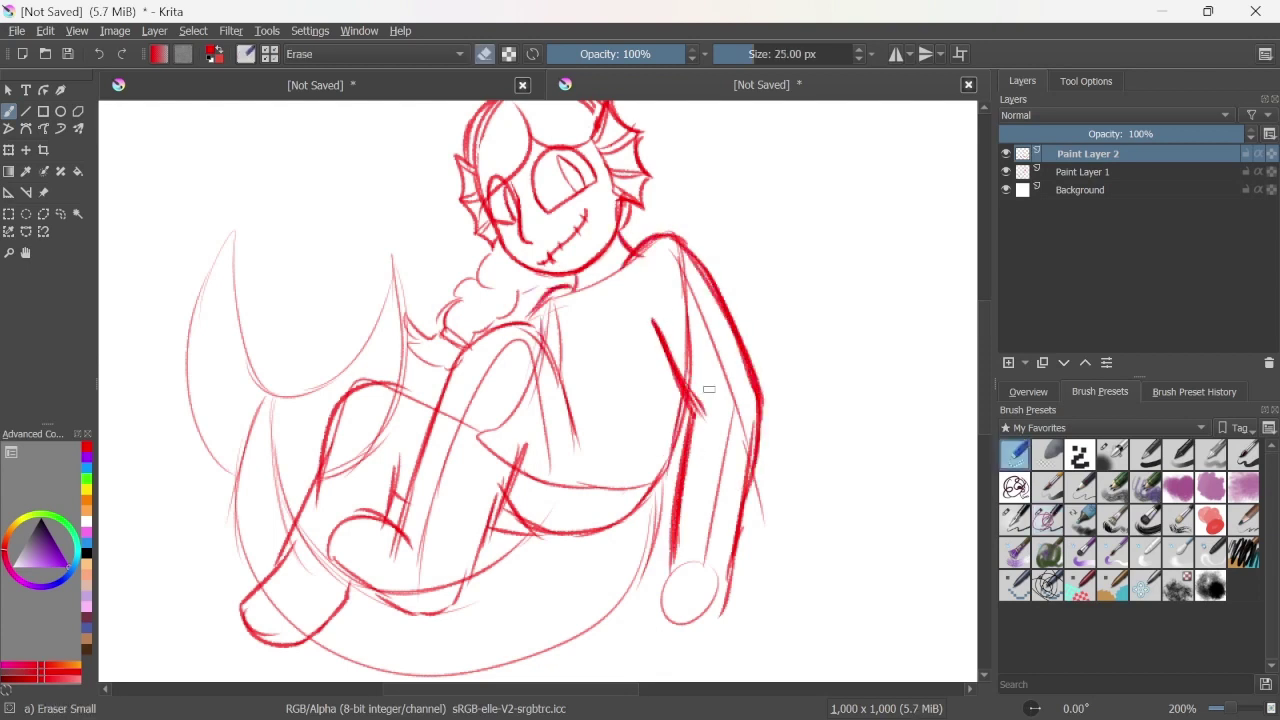
pyautogui.click(1088, 171)
pyautogui.moveTo(1140, 134); pyautogui.dragTo(1103, 138)
pyautogui.click(1082, 153)
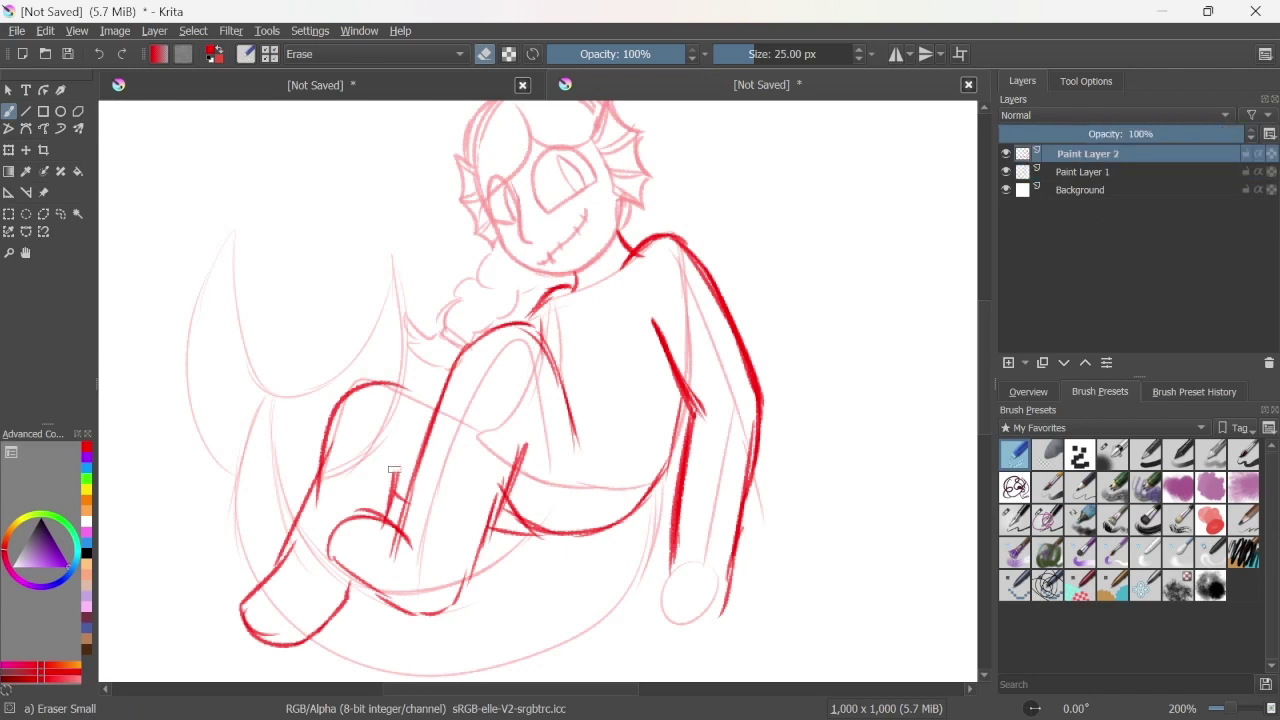
# Step: Strengthen the far leg's shin line and redraw the short detail stroke beside the near shin
pyautogui.press('/')
pyautogui.moveTo(334, 416); pyautogui.dragTo(300, 510)
pyautogui.moveTo(402, 462); pyautogui.dragTo(392, 516)
pyautogui.press('/')
# Step: Erase the supporting forearm's lower outline and redraw both edges shorter, discarding a zigzag trial of the fingers
pyautogui.moveTo(760, 420); pyautogui.dragTo(720, 580)
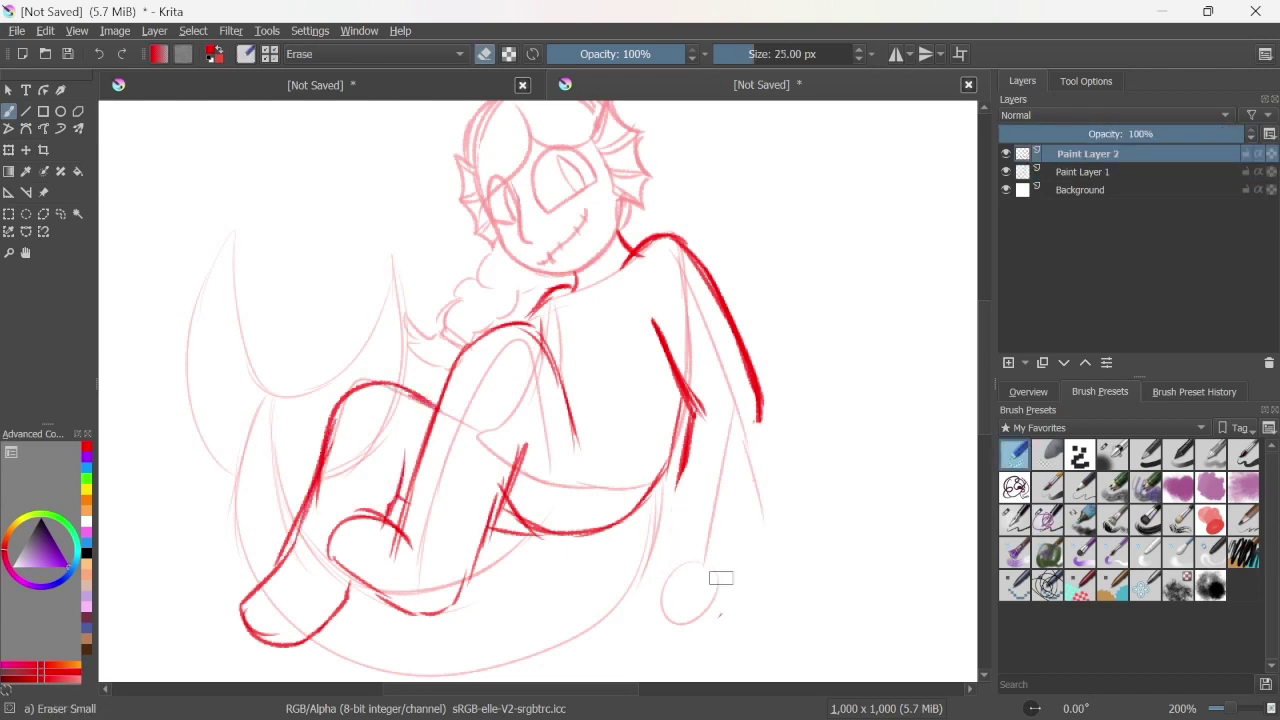
pyautogui.moveTo(688, 470)
pyautogui.mouseDown()
pyautogui.moveTo(640, 515)
pyautogui.moveTo(515, 535)
pyautogui.moveTo(688, 472)
pyautogui.moveTo(640, 622)
pyautogui.mouseUp()
pyautogui.press('/')
pyautogui.hotkey('ctrl', 'z')
pyautogui.moveTo(772, 568); pyautogui.dragTo(710, 634)
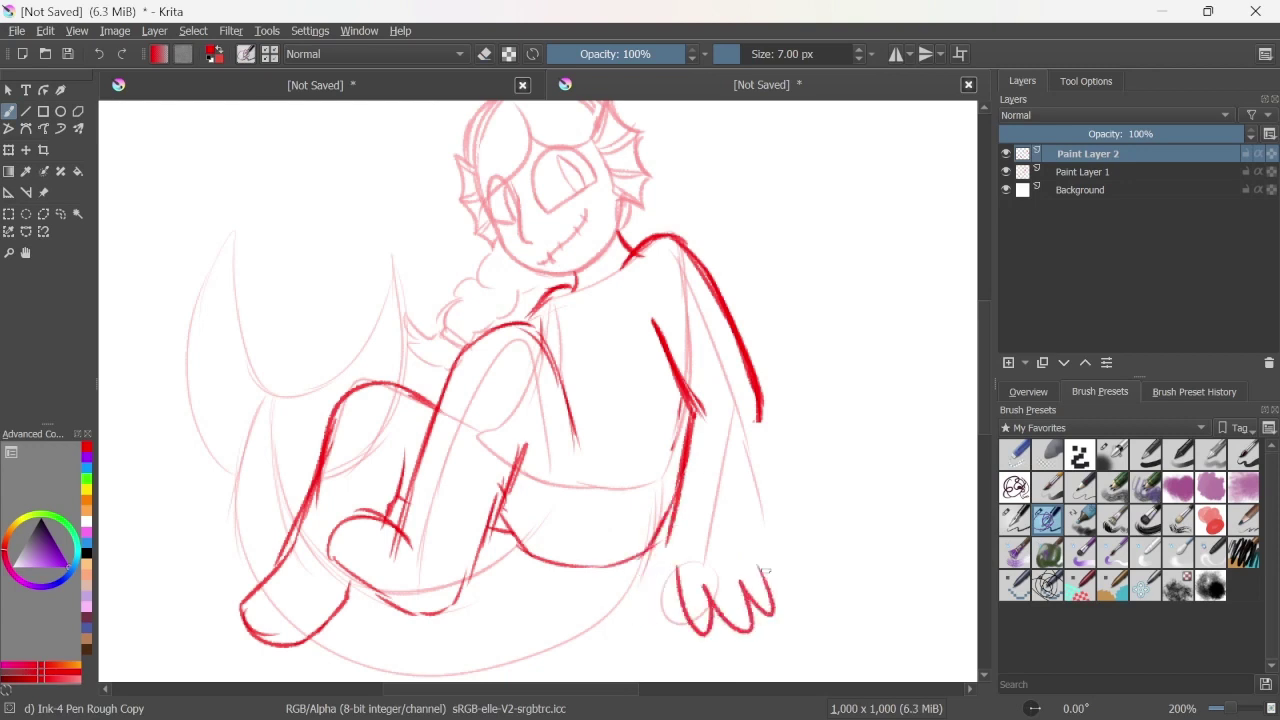
pyautogui.hotkey('ctrl', 'z')
pyautogui.moveTo(762, 418); pyautogui.dragTo(728, 560)
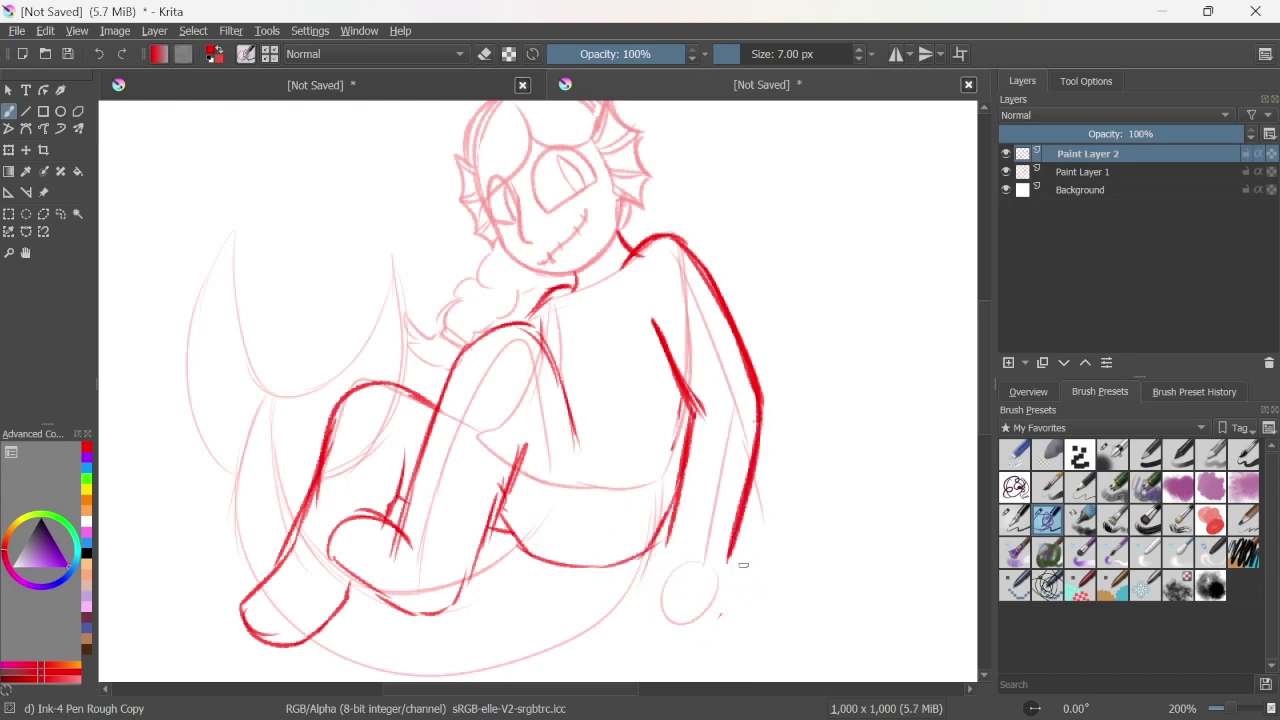
# Step: Extend the near thigh's line across the torso, clean up the hip junction and redraw the near calf's back edge
pyautogui.moveTo(552, 362); pyautogui.dragTo(612, 475)
pyautogui.press('/')
pyautogui.moveTo(574, 408); pyautogui.dragTo(576, 450)
pyautogui.moveTo(525, 555)
pyautogui.mouseDown()
pyautogui.moveTo(505, 450)
pyautogui.moveTo(552, 562)
pyautogui.mouseUp()
pyautogui.press('/')
pyautogui.moveTo(494, 508)
pyautogui.mouseDown()
pyautogui.moveTo(556, 570)
pyautogui.moveTo(442, 596)
pyautogui.mouseUp()
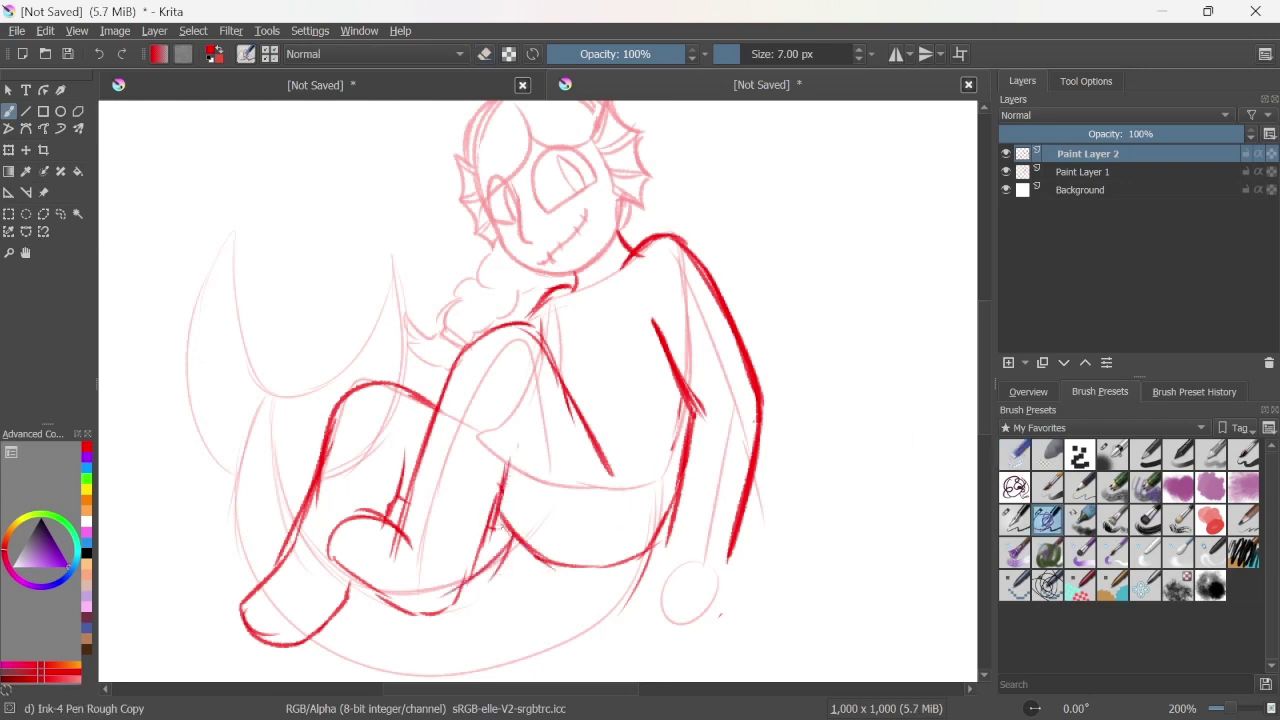
# Step: Block in the supporting hand below the wrist with angular wrist, palm and side strokes, undoing the unwanted ones
pyautogui.scroll(-3, 760, 372)
pyautogui.scroll(3, 980, 369)
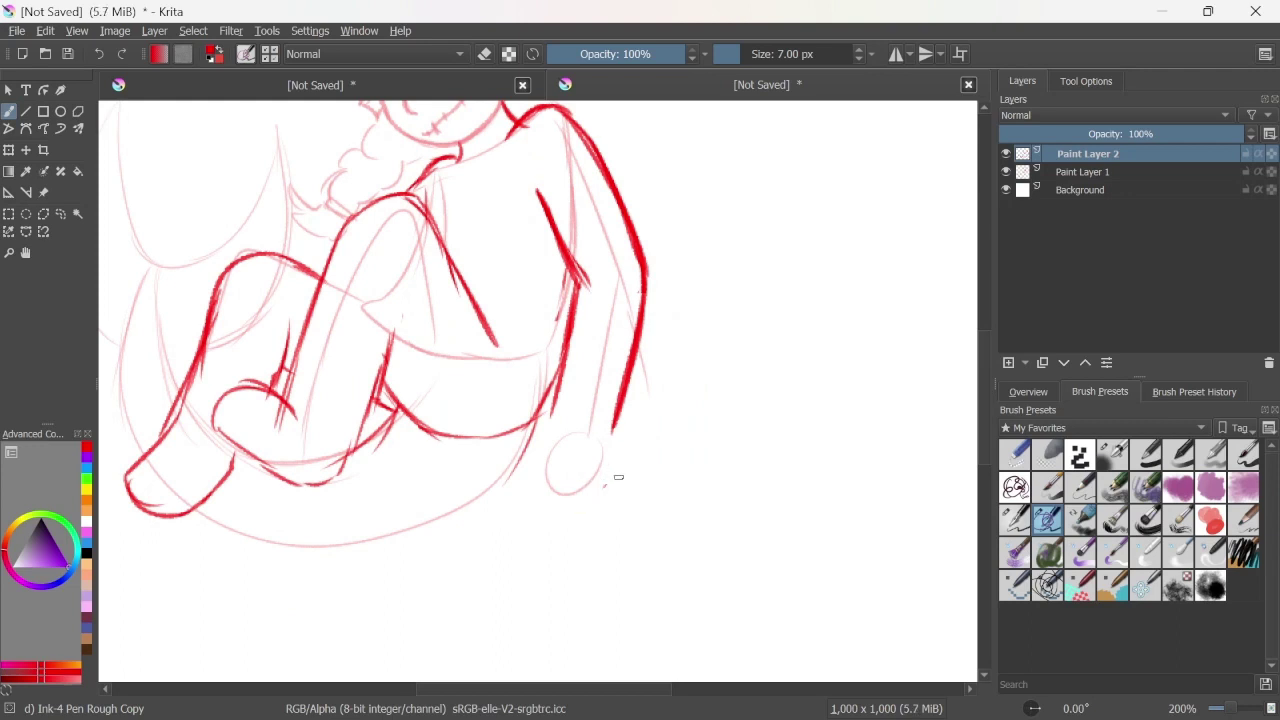
pyautogui.moveTo(612, 436); pyautogui.dragTo(637, 488)
pyautogui.moveTo(548, 442); pyautogui.dragTo(612, 436)
pyautogui.moveTo(548, 446)
pyautogui.mouseDown()
pyautogui.moveTo(566, 506)
pyautogui.moveTo(636, 490)
pyautogui.mouseUp()
pyautogui.moveTo(560, 394)
pyautogui.mouseDown()
pyautogui.moveTo(551, 462)
pyautogui.moveTo(563, 514)
pyautogui.moveTo(598, 556)
pyautogui.mouseUp()
pyautogui.hotkey('ctrl', 'z')
pyautogui.moveTo(568, 500); pyautogui.dragTo(600, 528)
pyautogui.moveTo(600, 500)
pyautogui.mouseDown()
pyautogui.moveTo(620, 552)
pyautogui.moveTo(610, 542)
pyautogui.mouseUp()
pyautogui.hotkey('ctrl', 'z')
pyautogui.hotkey('ctrl', 'z')
# Step: Rework the outer edge and finger strokes of the supporting hand, undoing the rejected attempts
pyautogui.moveTo(632, 486)
pyautogui.mouseDown()
pyautogui.moveTo(660, 528)
pyautogui.moveTo(626, 552)
pyautogui.mouseUp()
pyautogui.hotkey('ctrl', 'z')
pyautogui.moveTo(630, 518); pyautogui.dragTo(609, 556)
pyautogui.hotkey('ctrl', 'z')
pyautogui.hotkey('ctrl', 'z')
pyautogui.hotkey('ctrl', 'z')
pyautogui.moveTo(634, 480)
pyautogui.mouseDown()
pyautogui.moveTo(640, 550)
pyautogui.moveTo(636, 514)
pyautogui.mouseUp()
pyautogui.hotkey('ctrl', 'z')
pyautogui.hotkey('ctrl', 'z')
pyautogui.press('-')
pyautogui.moveTo(570, 482)
pyautogui.mouseDown()
pyautogui.moveTo(360, 565)
pyautogui.moveTo(572, 480)
pyautogui.mouseUp()
pyautogui.hotkey('ctrl', 'z')
pyautogui.hotkey('ctrl', 'z')
# Step: Draw two long, slightly rising straight lines under the figure and through the hand as a spear shaft, discarding steeper trials
pyautogui.press('v')
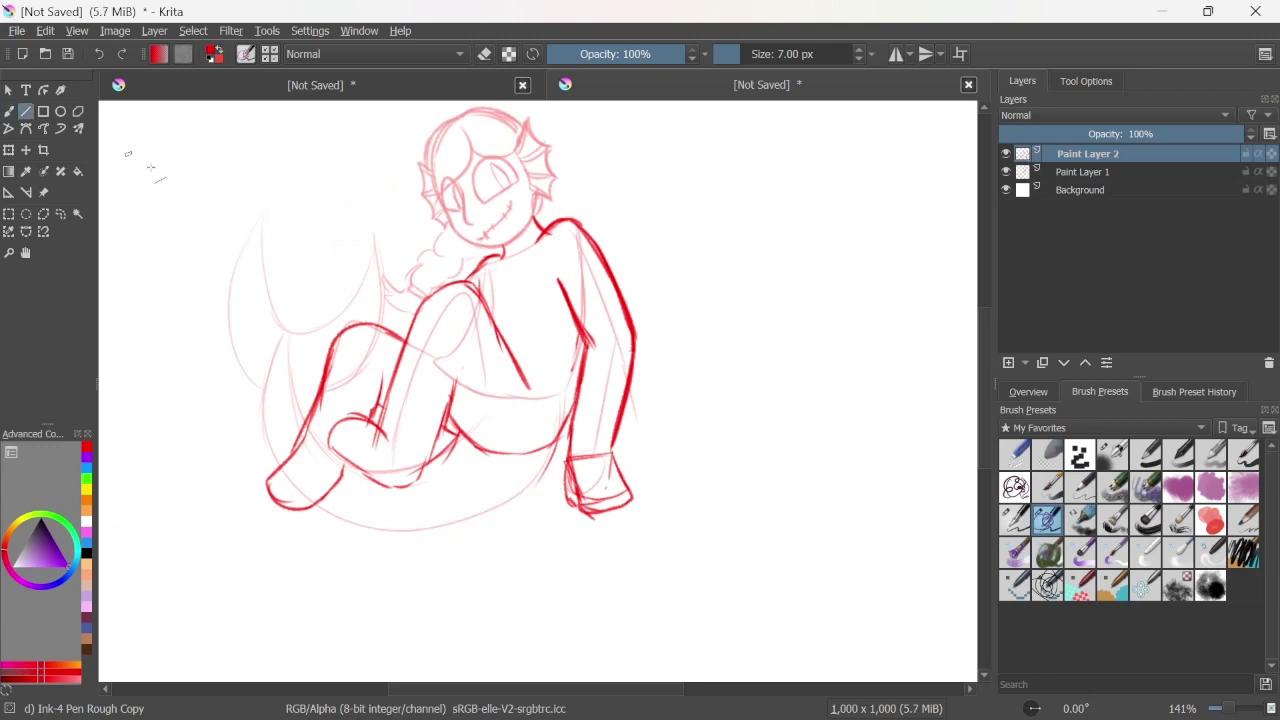
pyautogui.moveTo(820, 403)
pyautogui.mouseDown()
pyautogui.moveTo(383, 567)
pyautogui.moveTo(712, 426)
pyautogui.mouseUp()
pyautogui.hotkey('ctrl', 'z')
pyautogui.hotkey('ctrl', 'z')
pyautogui.moveTo(338, 570); pyautogui.dragTo(712, 454)
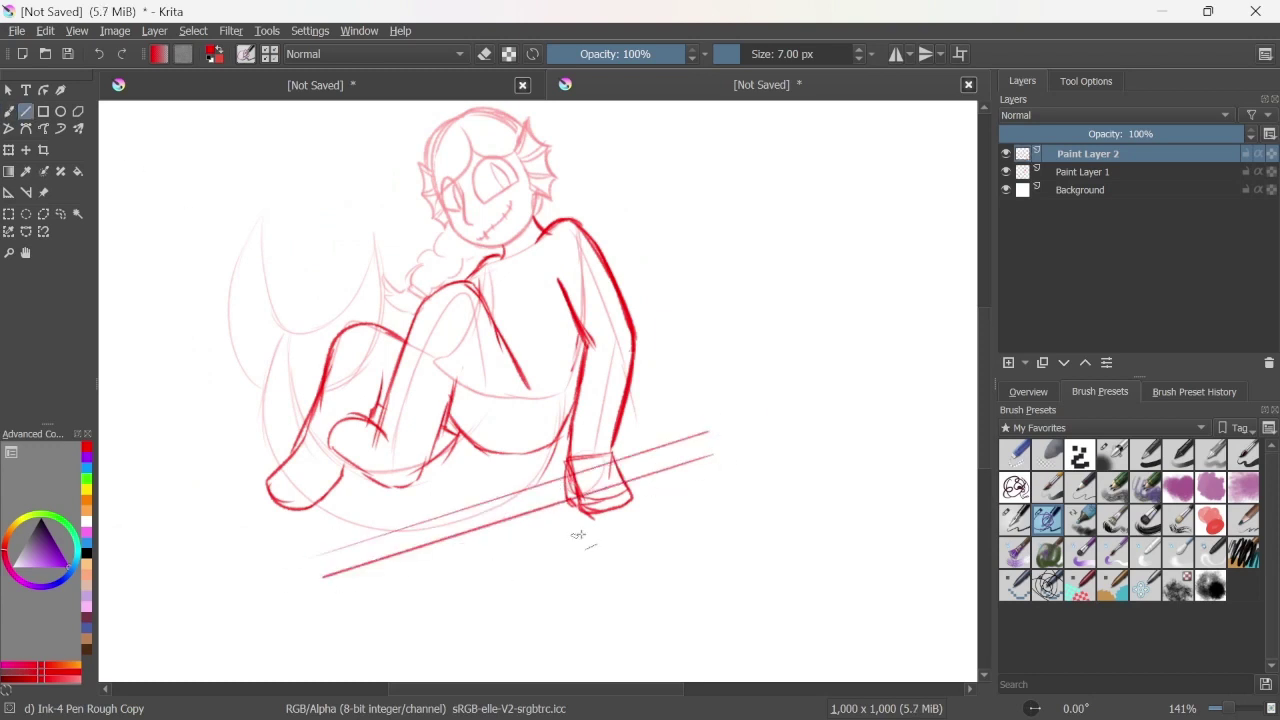
pyautogui.hotkey('ctrl', 'z')
pyautogui.hotkey('ctrl', 'z')
pyautogui.moveTo(280, 536); pyautogui.dragTo(670, 457)
pyautogui.moveTo(284, 567); pyautogui.dragTo(678, 481)
pyautogui.hotkey('ctrl', 'z')
# Step: Erase the rough lines inside the supporting hand and redraw its fingers curled around the shaft
pyautogui.click(10, 110)
pyautogui.press('e')
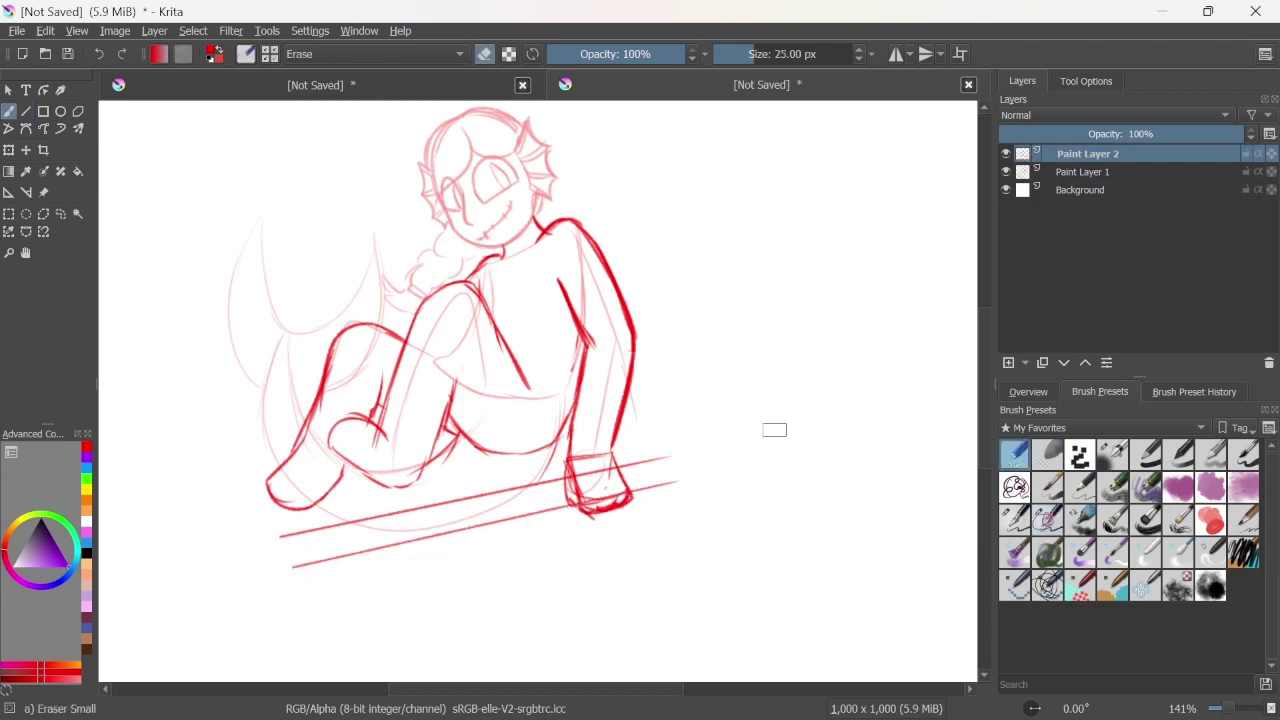
pyautogui.moveTo(584, 487); pyautogui.dragTo(594, 461)
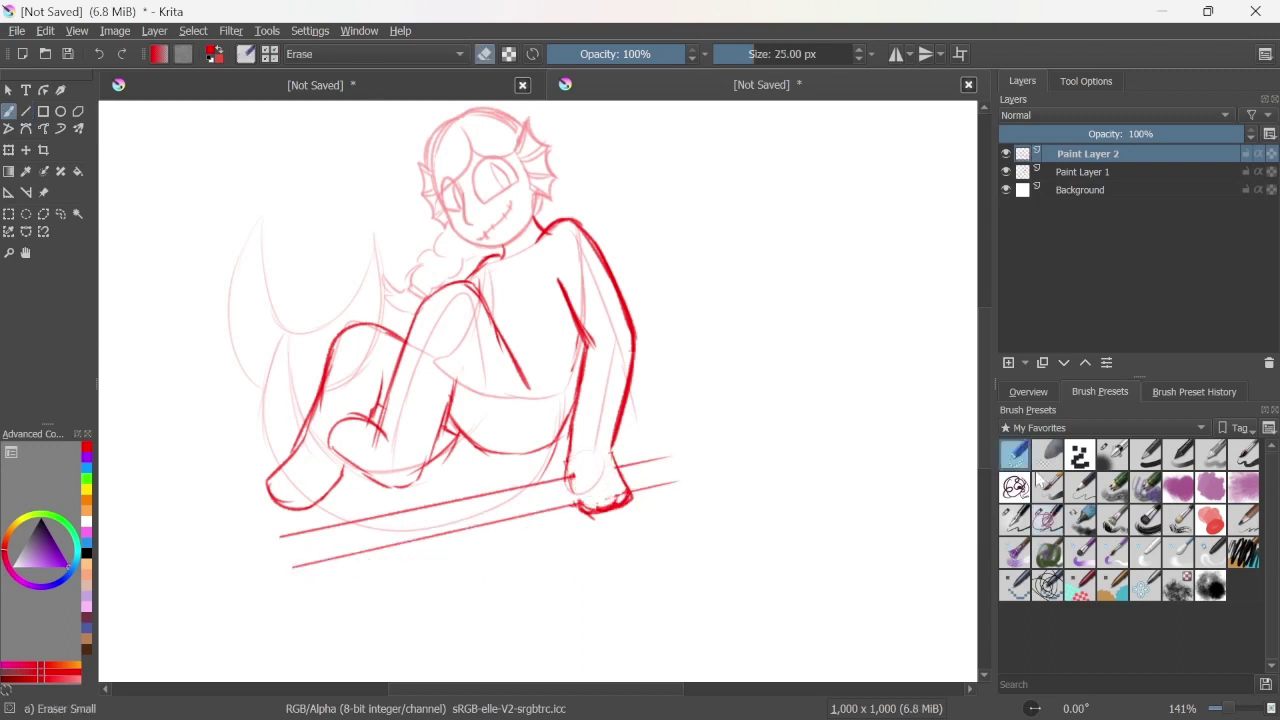
pyautogui.press('e')
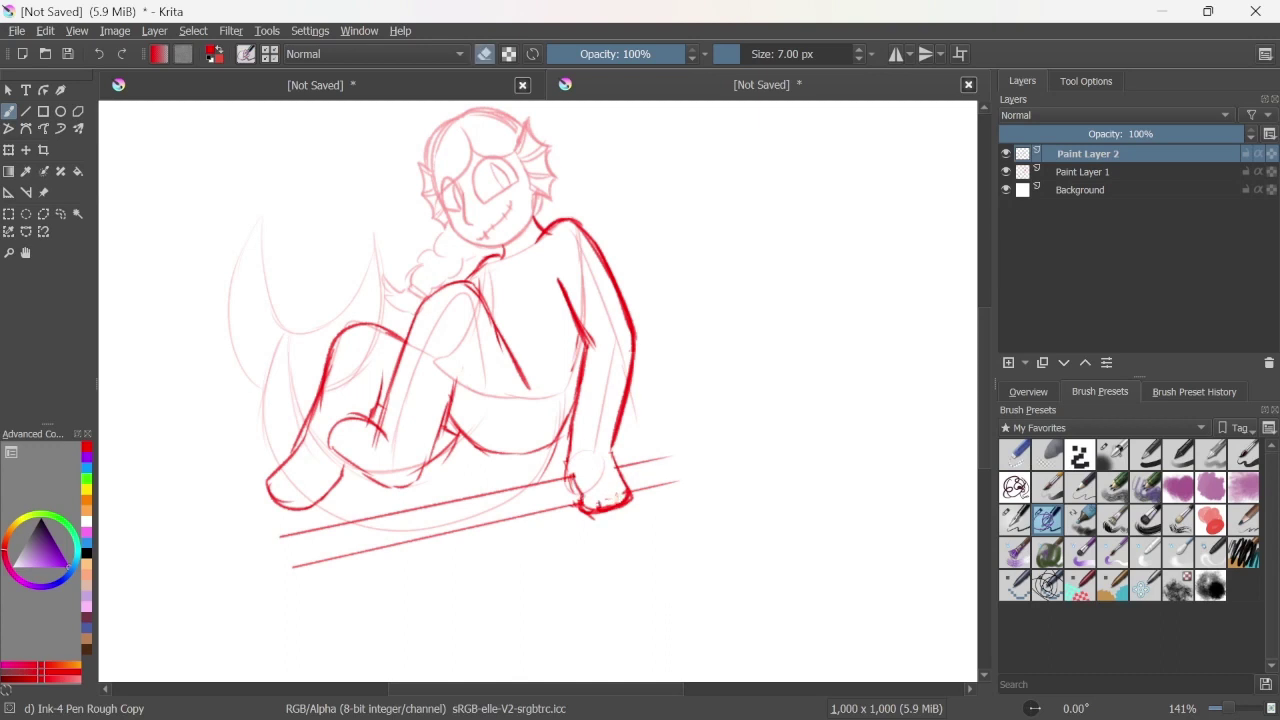
pyautogui.press('e')
pyautogui.press('e')
pyautogui.press('e')
pyautogui.moveTo(601, 494); pyautogui.dragTo(606, 504)
pyautogui.press('e')
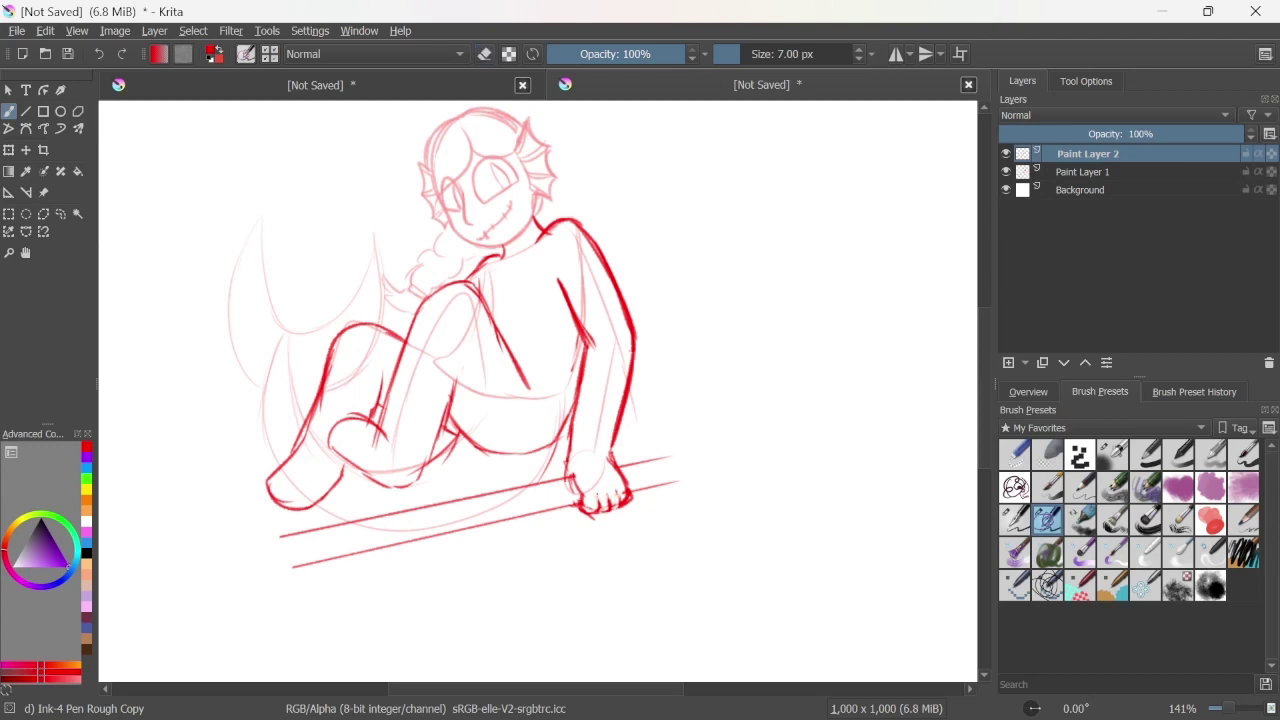
# Step: Redraw the supporting forearm's inner edge down to the wrist, erasing the overlapping old stroke
pyautogui.moveTo(574, 395); pyautogui.dragTo(570, 470)
pyautogui.press('e')
pyautogui.moveTo(571, 420); pyautogui.dragTo(576, 445)
pyautogui.press('e')
pyautogui.moveTo(586, 340); pyautogui.dragTo(572, 445)
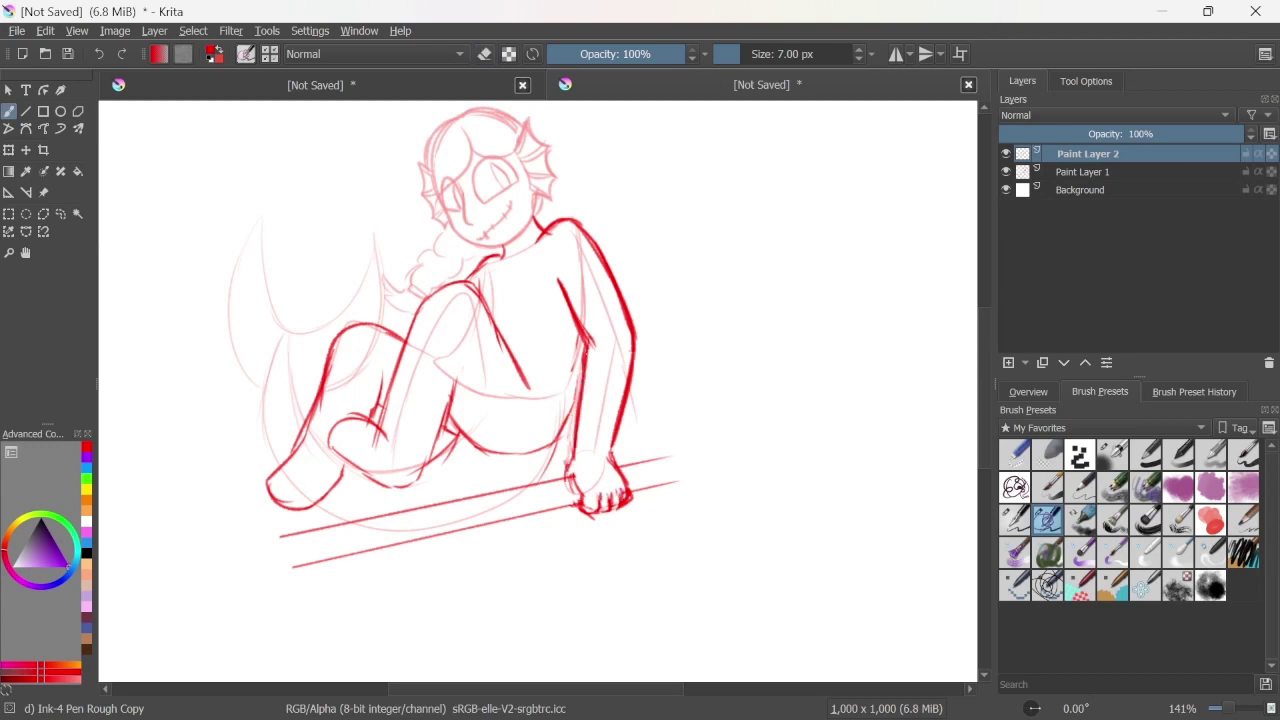
pyautogui.moveTo(560, 372); pyautogui.dragTo(580, 445)
# Step: Sketch a barbed triangular spearhead beneath the far foot and join its tip to the shaft with converging lines
pyautogui.moveTo(298, 486)
pyautogui.mouseDown()
pyautogui.moveTo(288, 578)
pyautogui.moveTo(238, 605)
pyautogui.mouseUp()
pyautogui.hotkey('ctrl', 'z')
pyautogui.hotkey('ctrl', 'z')
pyautogui.hotkey('ctrl', 'z')
pyautogui.moveTo(286, 506)
pyautogui.mouseDown()
pyautogui.moveTo(310, 603)
pyautogui.moveTo(292, 595)
pyautogui.moveTo(306, 602)
pyautogui.mouseUp()
pyautogui.moveTo(302, 546); pyautogui.dragTo(320, 539)
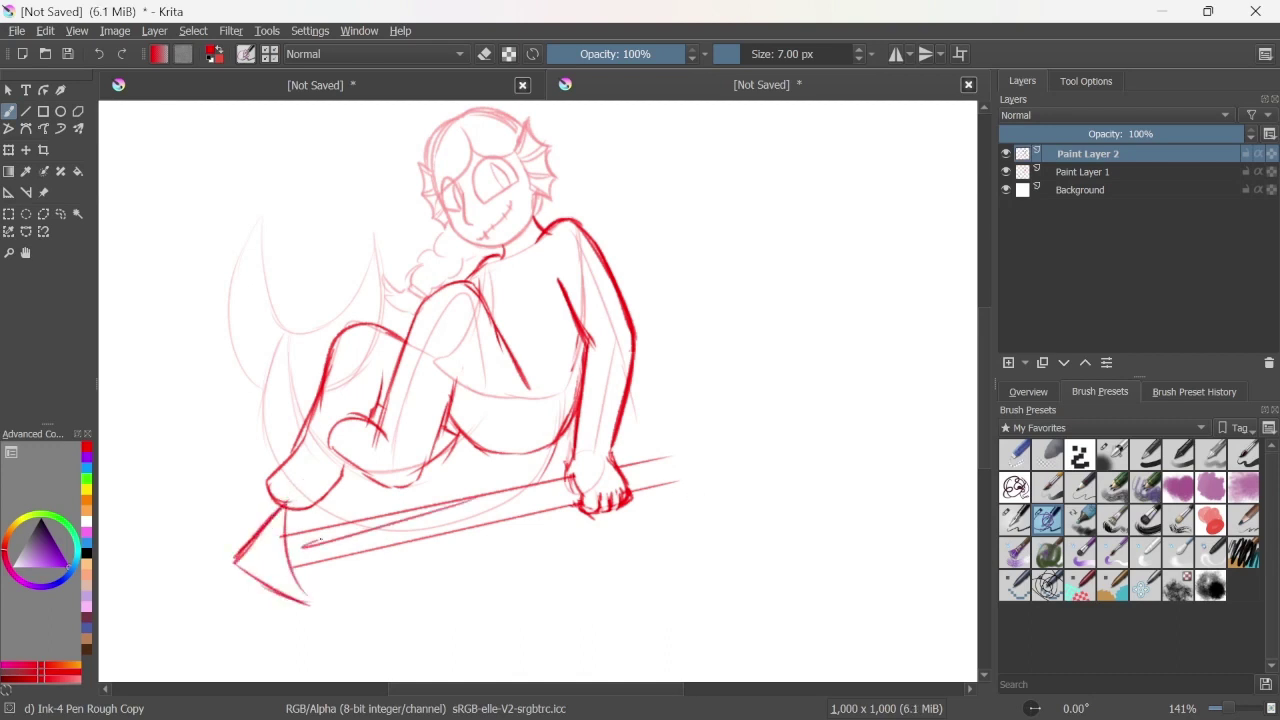
pyautogui.moveTo(240, 558)
pyautogui.mouseDown()
pyautogui.moveTo(470, 505)
pyautogui.moveTo(385, 515)
pyautogui.moveTo(420, 535)
pyautogui.mouseUp()
pyautogui.moveTo(250, 585); pyautogui.dragTo(312, 600)
# Step: Erase the shaft's old straight lines near the spearhead and redraw the shaft tapering towards the tip
pyautogui.press('/')
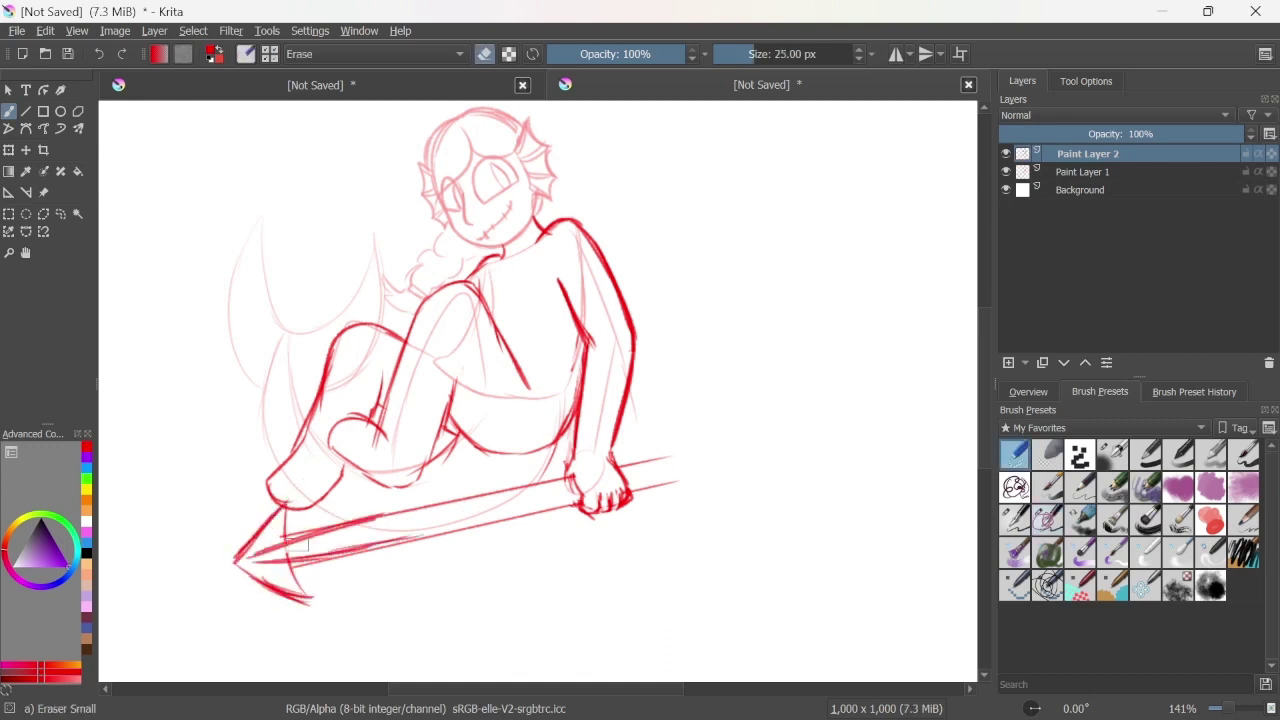
pyautogui.moveTo(307, 545); pyautogui.dragTo(390, 518)
pyautogui.moveTo(306, 566); pyautogui.dragTo(392, 548)
pyautogui.press('/')
pyautogui.moveTo(300, 538); pyautogui.dragTo(444, 503)
pyautogui.moveTo(350, 550); pyautogui.dragTo(496, 490)
pyautogui.moveTo(392, 516); pyautogui.dragTo(528, 484)
pyautogui.moveTo(290, 562); pyautogui.dragTo(306, 596)
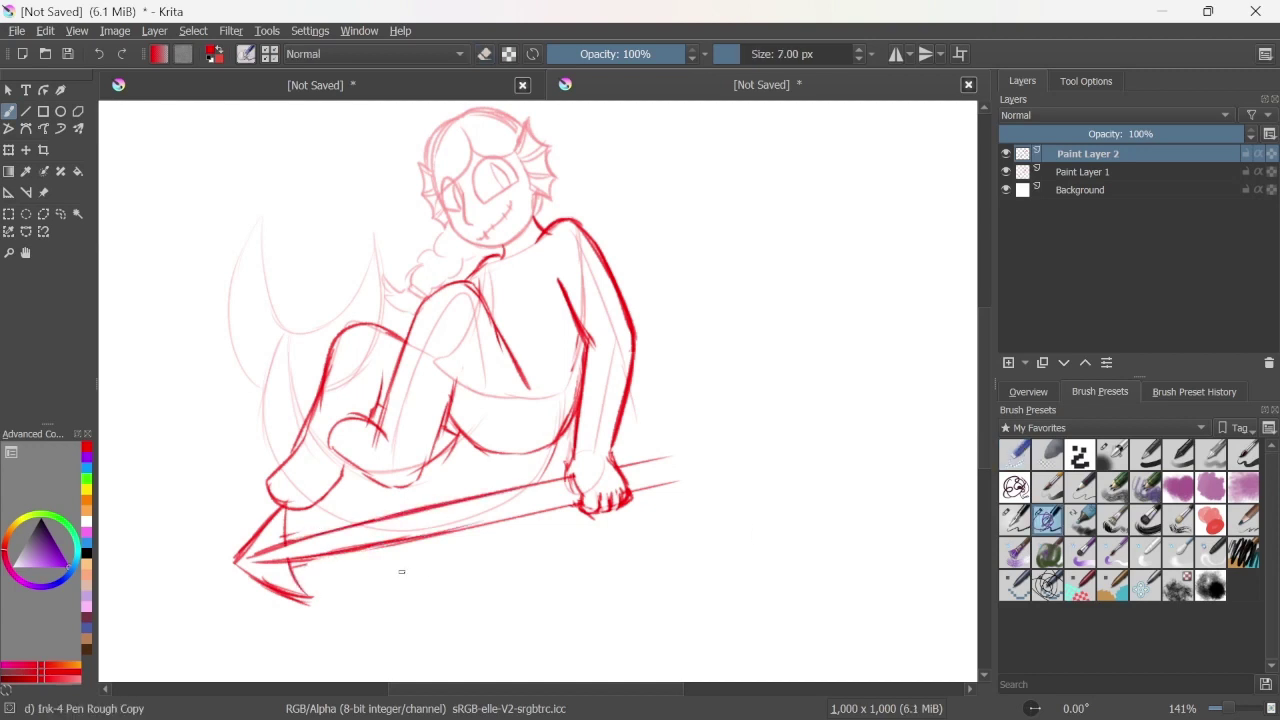
# Step: Add a new paint layer on top and duplicate Paint Layer 1
pyautogui.press('/')
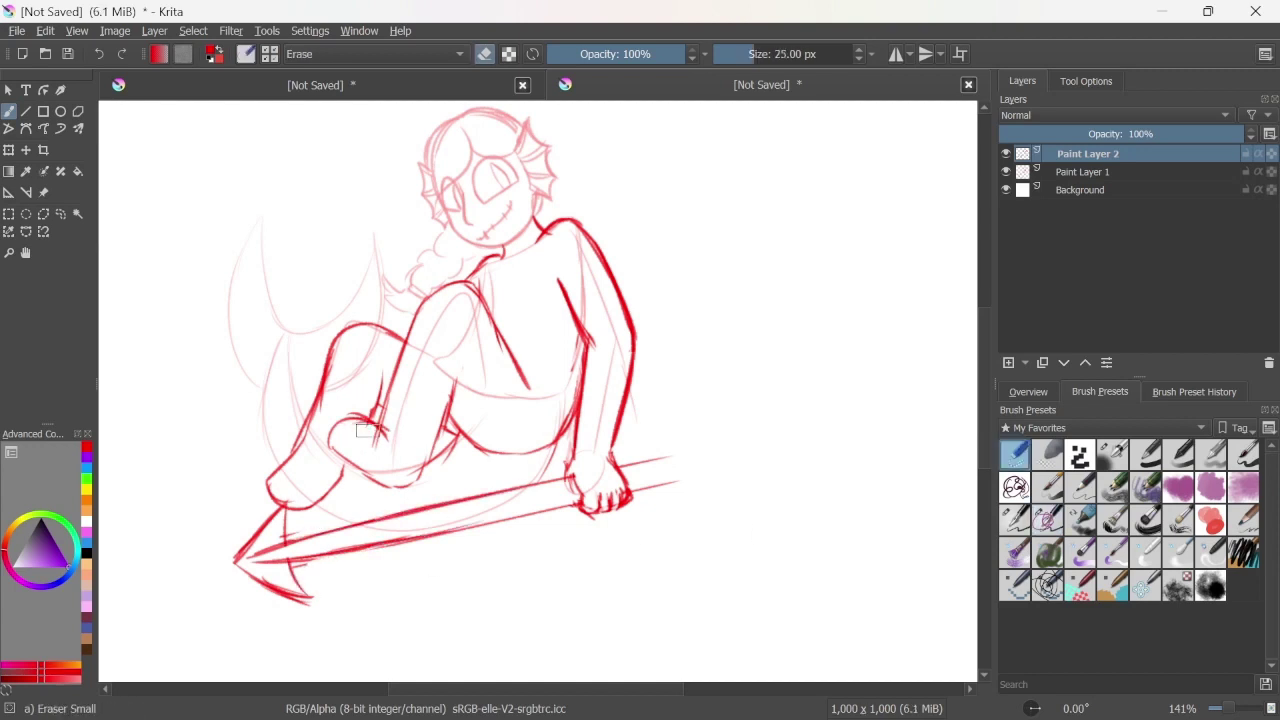
pyautogui.click(1047, 510)
pyautogui.click(1009, 361)
pyautogui.click(1082, 190)
pyautogui.hotkey('ctrl', 'j')
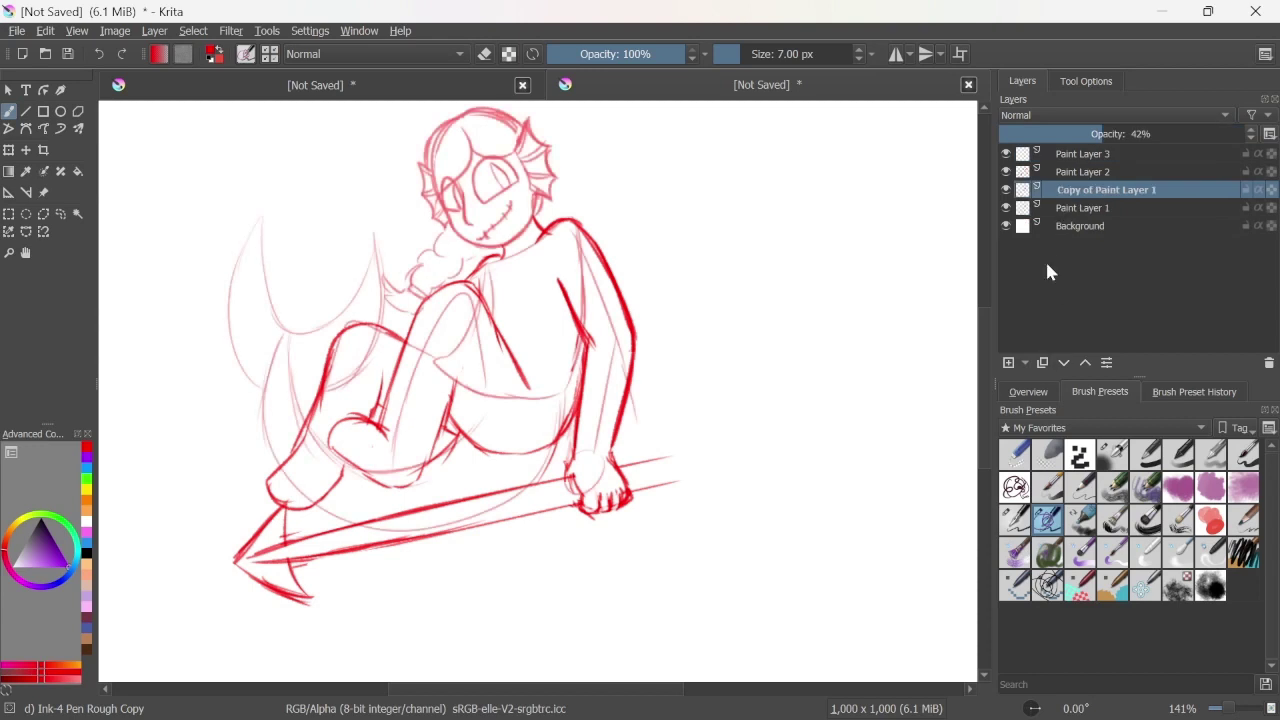
# Step: Set the copied layer's opacity to 100% and erase its construction lines inside the near leg, torso, neck and arm
pyautogui.press('/')
pyautogui.moveTo(480, 295); pyautogui.dragTo(395, 448)
pyautogui.moveTo(484, 382); pyautogui.dragTo(490, 341)
pyautogui.moveTo(588, 405); pyautogui.dragTo(578, 245)
pyautogui.moveTo(530, 230)
pyautogui.mouseDown()
pyautogui.moveTo(555, 255)
pyautogui.moveTo(540, 262)
pyautogui.mouseUp()
pyautogui.moveTo(618, 300); pyautogui.dragTo(625, 430)
pyautogui.moveTo(570, 475); pyautogui.dragTo(600, 490)
pyautogui.moveTo(560, 415)
pyautogui.mouseDown()
pyautogui.moveTo(555, 450)
pyautogui.moveTo(450, 385)
pyautogui.mouseUp()
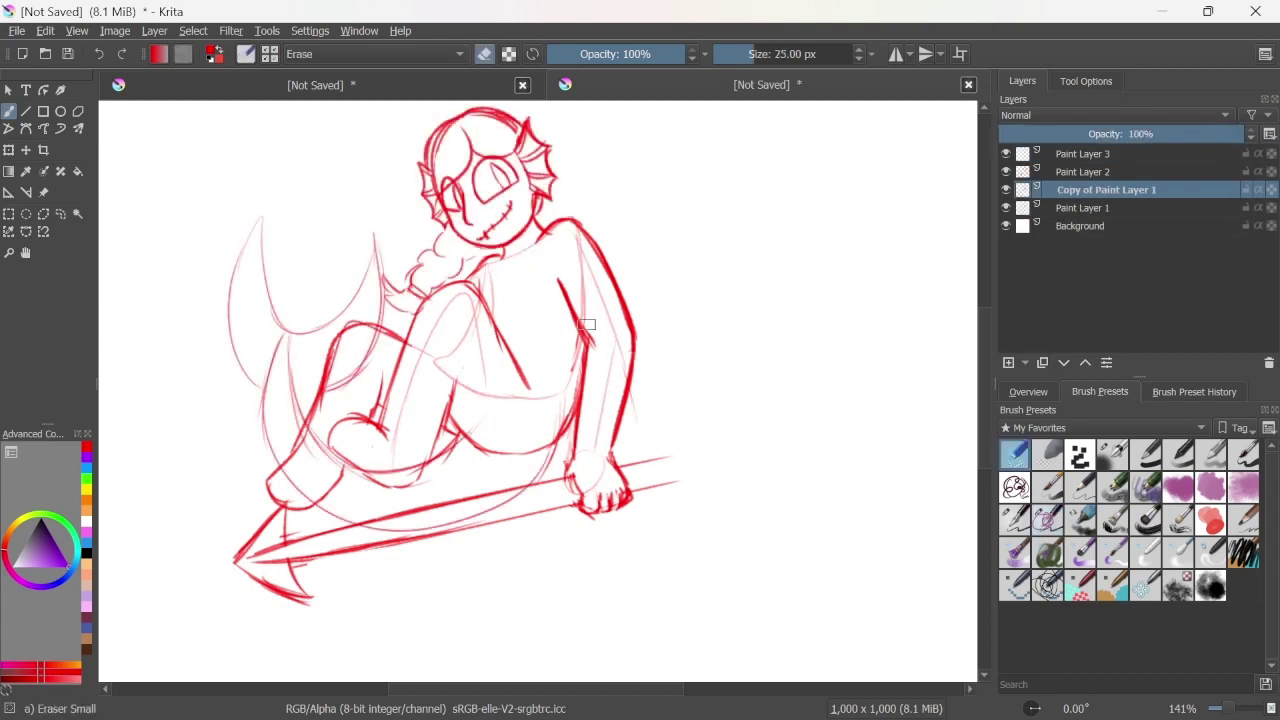
# Step: Erase the copied layer's remaining construction lines inside the feet and far leg, and hide Paint Layer 1
pyautogui.moveTo(425, 468)
pyautogui.mouseDown()
pyautogui.moveTo(365, 458)
pyautogui.moveTo(300, 490)
pyautogui.mouseUp()
pyautogui.moveTo(365, 355); pyautogui.dragTo(335, 390)
pyautogui.moveTo(375, 330); pyautogui.dragTo(395, 375)
pyautogui.click(1006, 208)
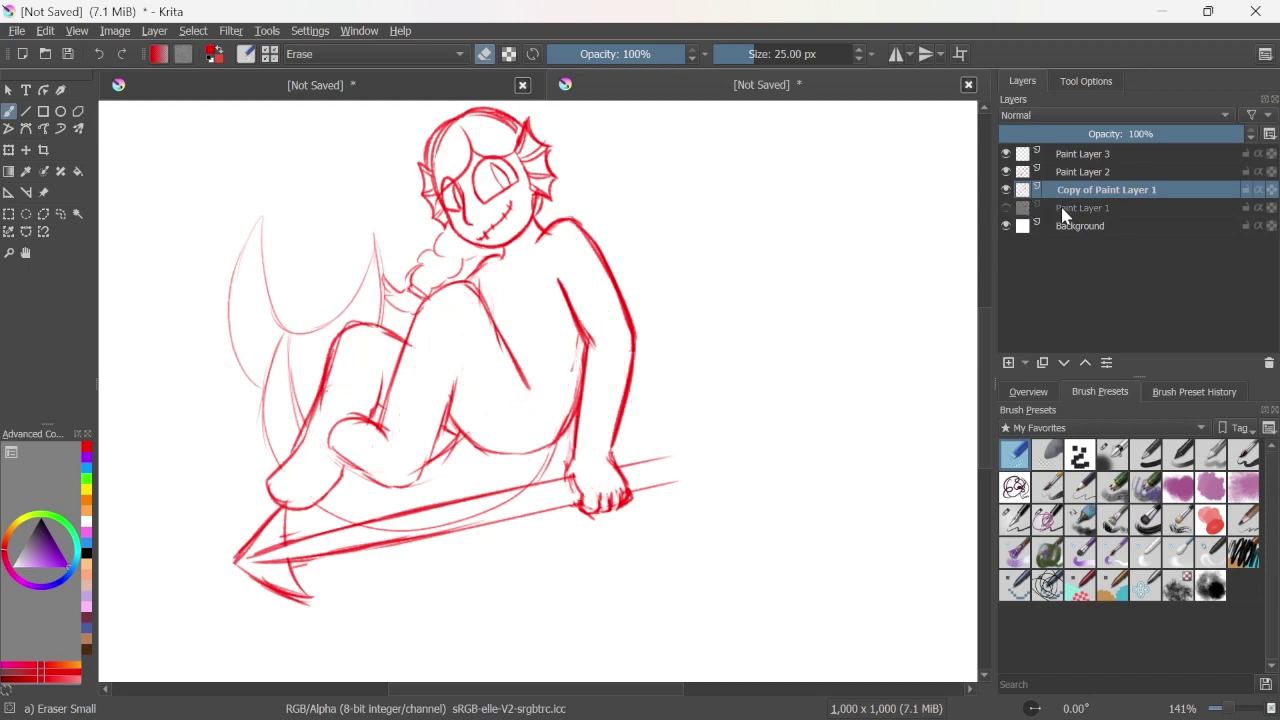
# Step: Go over the forked tail fin and the narrow tail stem behind the far leg with darker strokes
pyautogui.press('/')
pyautogui.moveTo(575, 402); pyautogui.dragTo(562, 468)
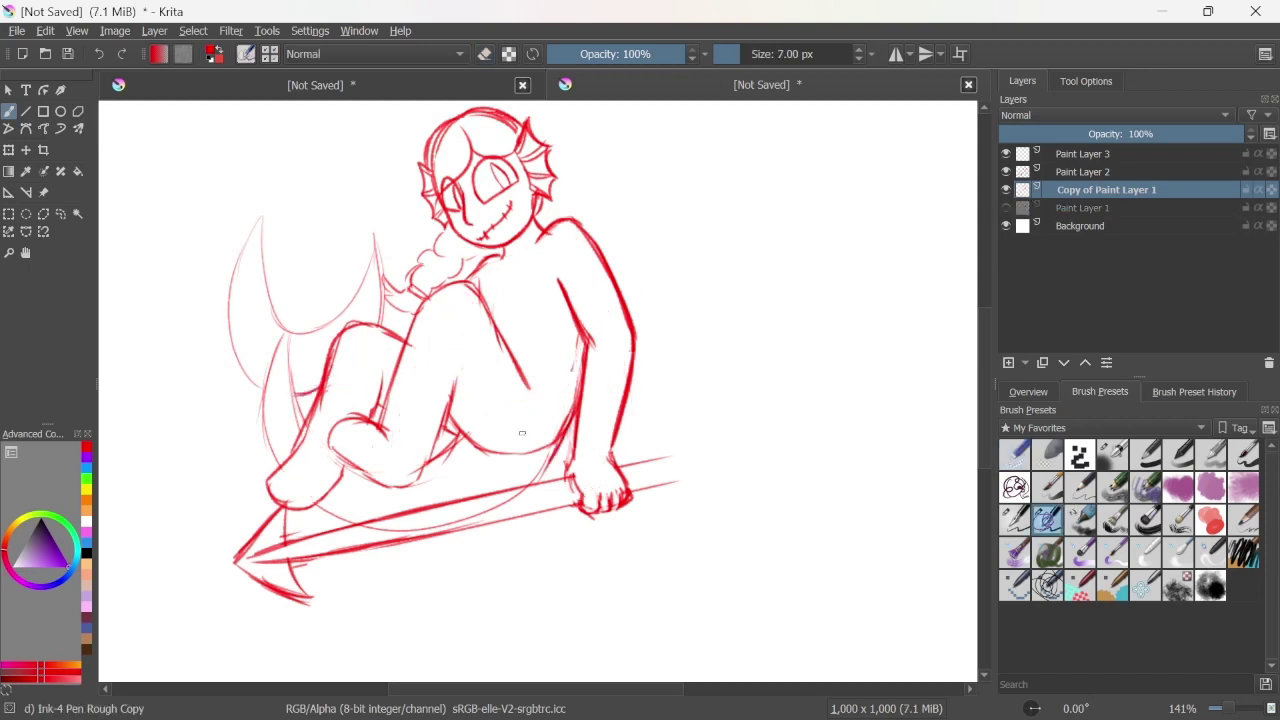
pyautogui.moveTo(534, 416); pyautogui.dragTo(446, 444)
pyautogui.moveTo(240, 262); pyautogui.dragTo(264, 390)
pyautogui.moveTo(262, 214); pyautogui.dragTo(230, 300)
pyautogui.moveTo(262, 216)
pyautogui.mouseDown()
pyautogui.moveTo(292, 322)
pyautogui.moveTo(377, 238)
pyautogui.moveTo(384, 312)
pyautogui.mouseUp()
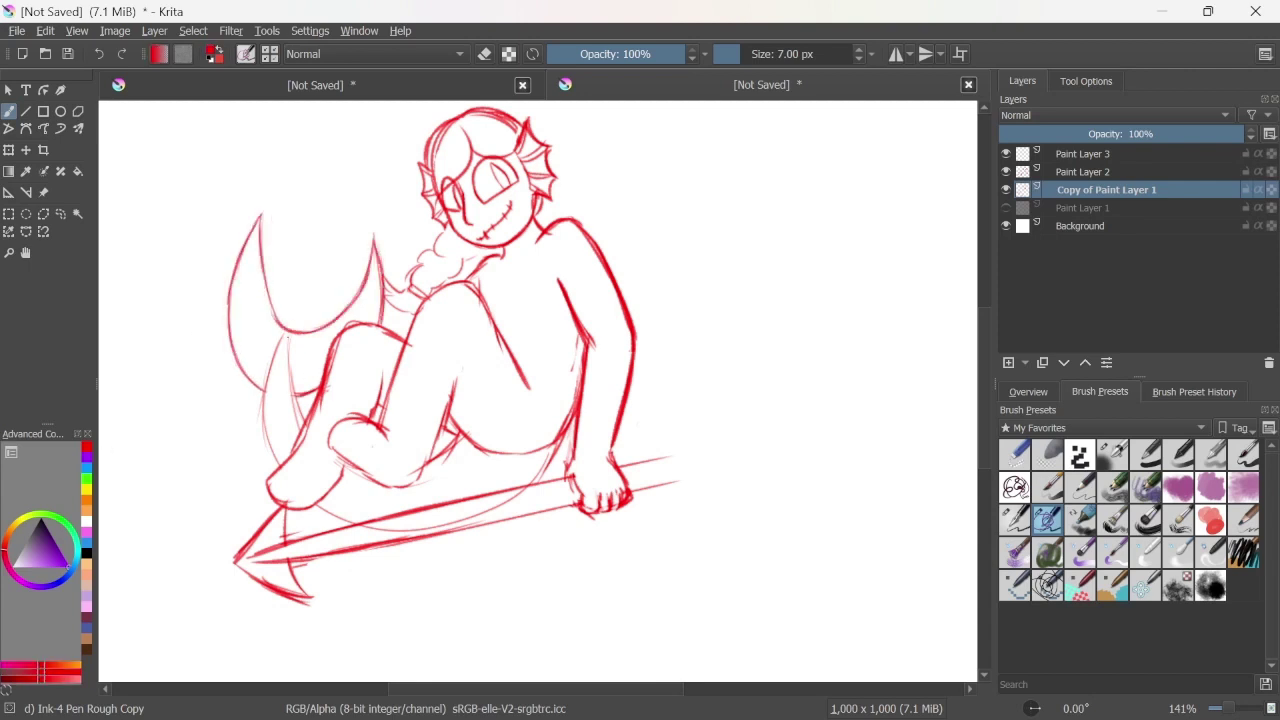
pyautogui.moveTo(290, 334); pyautogui.dragTo(291, 420)
pyautogui.moveTo(286, 330)
pyautogui.mouseDown()
pyautogui.moveTo(266, 390)
pyautogui.moveTo(268, 460)
pyautogui.mouseUp()
pyautogui.moveTo(262, 328); pyautogui.dragTo(284, 280)
# Step: Erase the tail curve crossing the spear and the stray overlapping lines around the legs and head on both sketch layers
pyautogui.press('/')
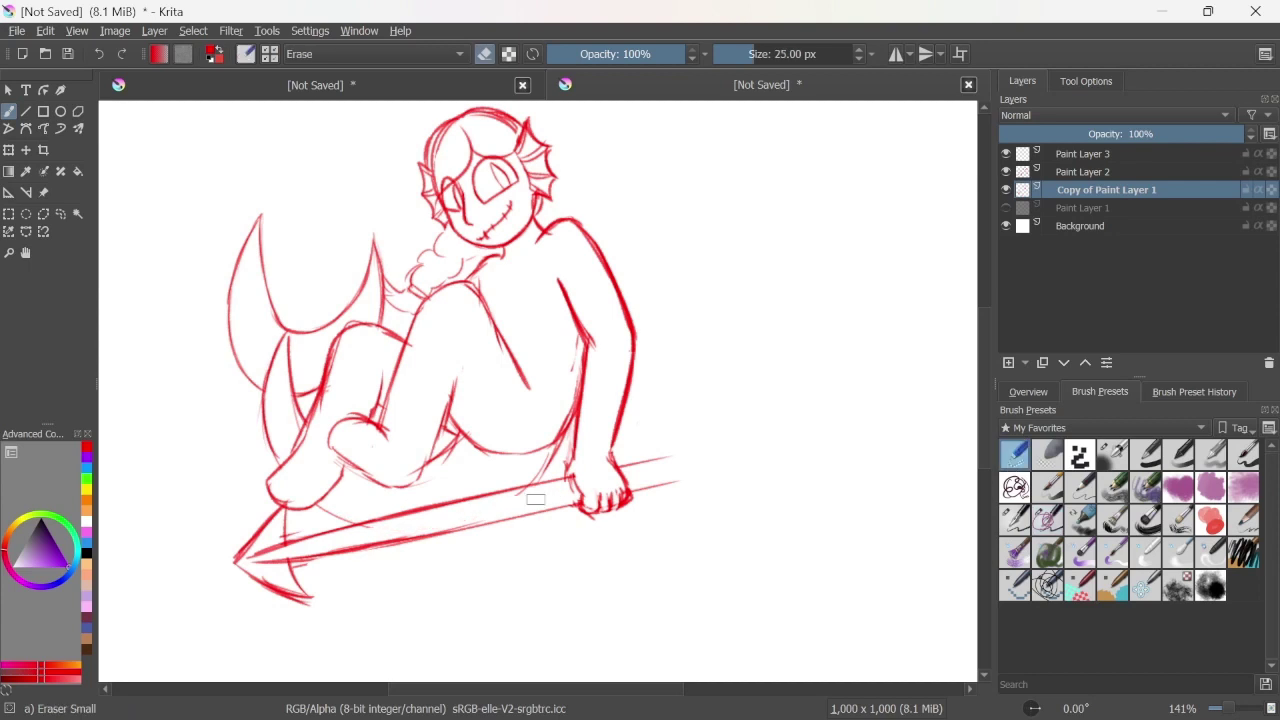
pyautogui.click(1100, 172)
pyautogui.click(1014, 189)
pyautogui.click(1080, 172)
pyautogui.press('pagedown')
pyautogui.press('pageup')
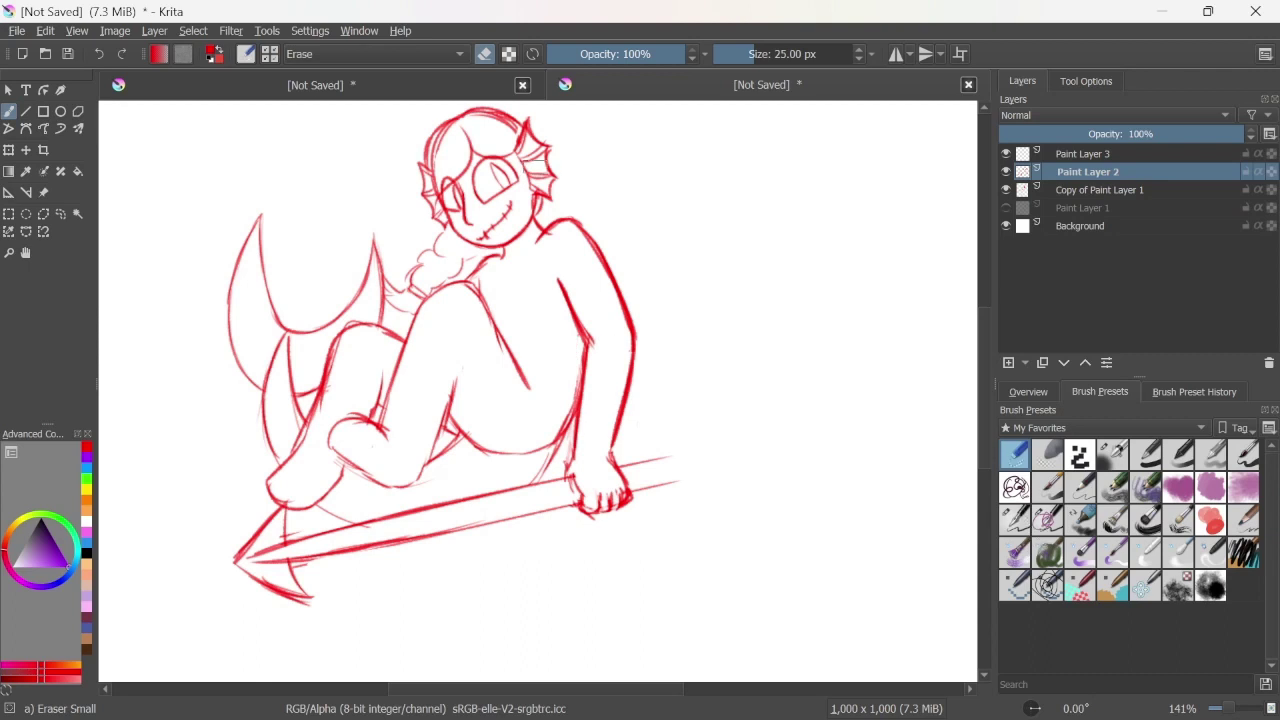
pyautogui.press('pagedown')
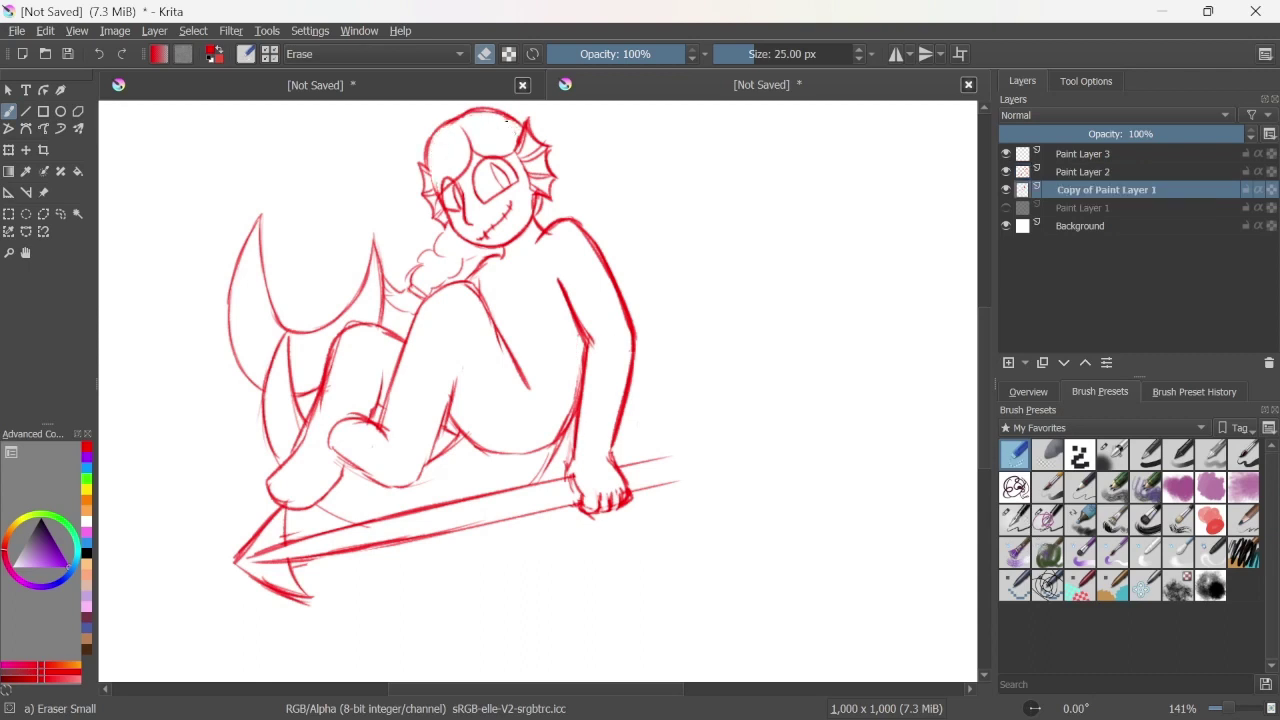
# Step: On Paint Layer 3, sketch a neckline below the chin, the spear's rounded end and fabric lines over the bent knees
pyautogui.press('/')
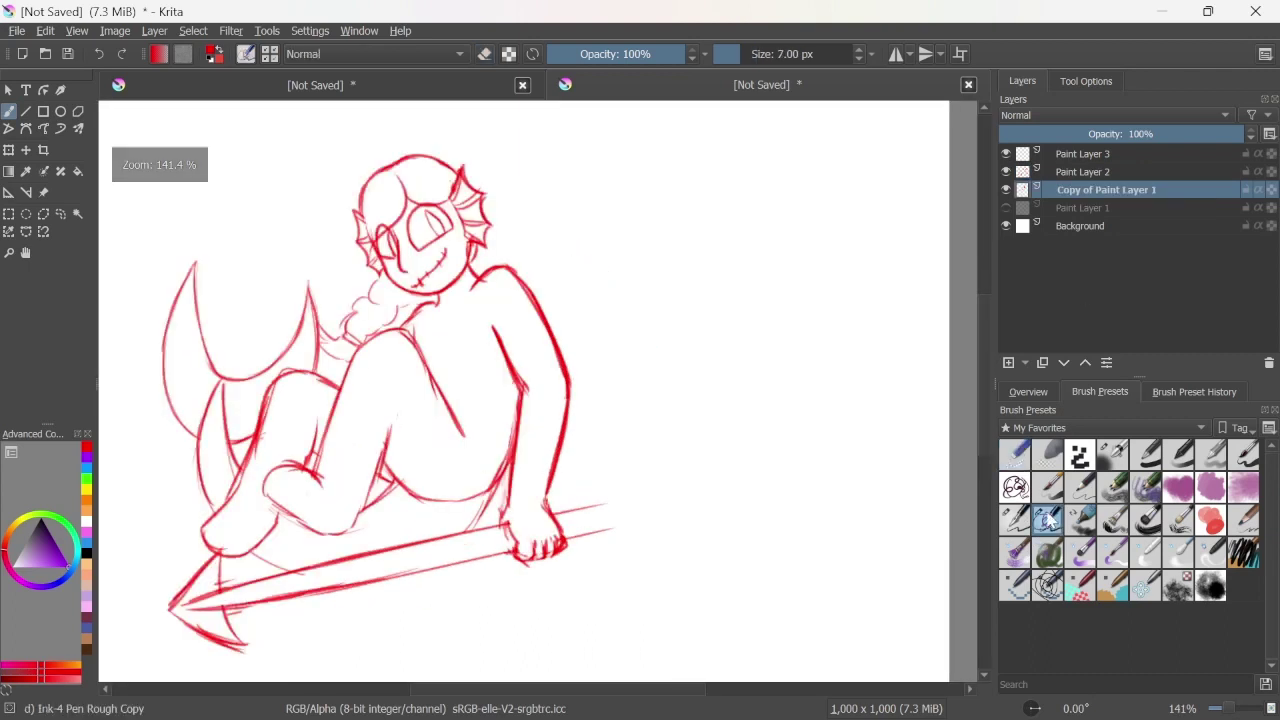
pyautogui.press('pageup')
pyautogui.press('pageup')
pyautogui.moveTo(468, 300)
pyautogui.mouseDown()
pyautogui.moveTo(426, 322)
pyautogui.moveTo(354, 397)
pyautogui.mouseUp()
pyautogui.moveTo(440, 380); pyautogui.dragTo(392, 470)
pyautogui.moveTo(430, 338); pyautogui.dragTo(434, 410)
pyautogui.moveTo(300, 352); pyautogui.dragTo(250, 415)
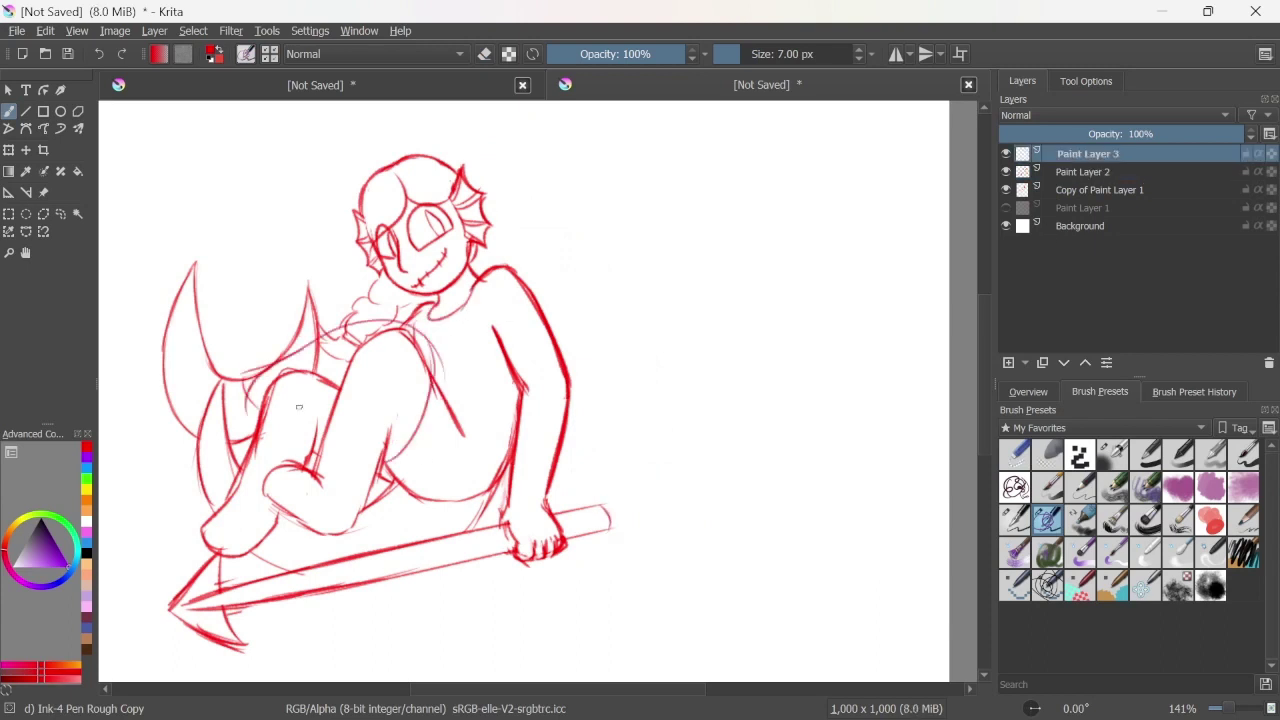
# Step: Try different fabric curves over the far leg and from the near knee down past the hips
pyautogui.hotkey('ctrl', 'z')
pyautogui.moveTo(272, 362); pyautogui.dragTo(230, 444)
pyautogui.hotkey('ctrl', 'z')
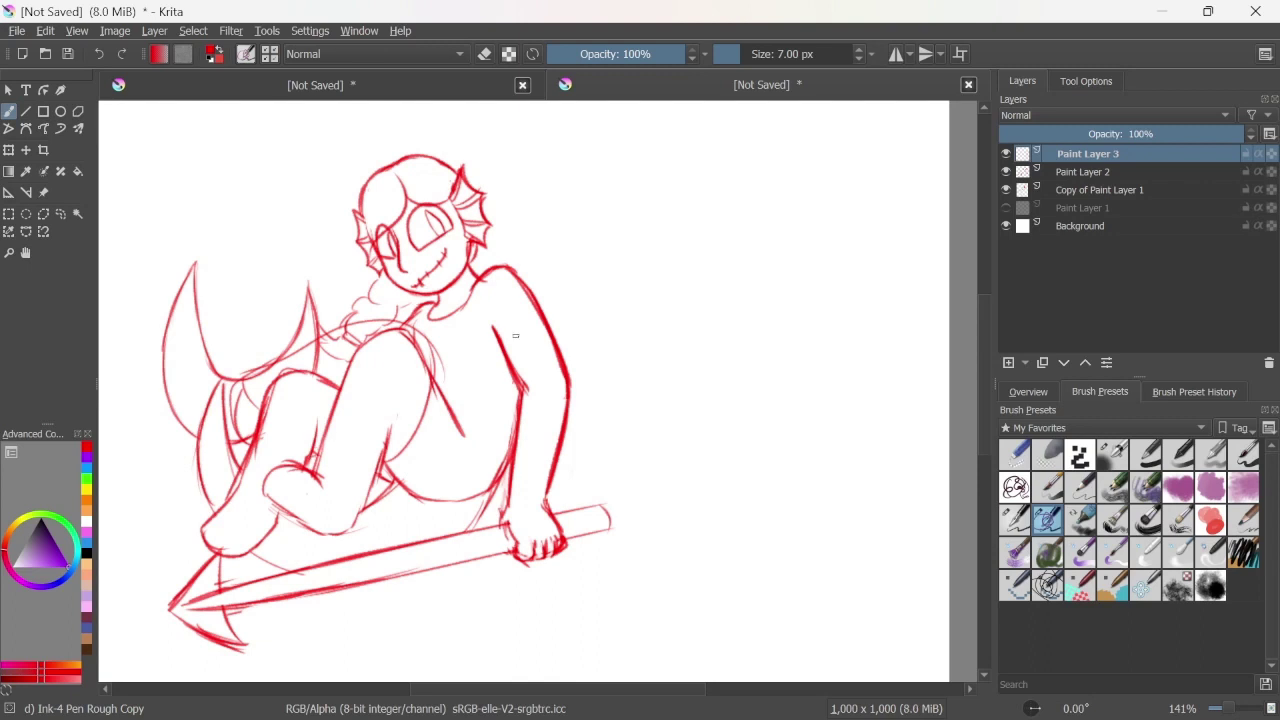
pyautogui.moveTo(432, 338); pyautogui.dragTo(464, 428)
pyautogui.hotkey('ctrl', 'z')
pyautogui.hotkey('ctrl', 'z')
pyautogui.hotkey('ctrl', 'z')
pyautogui.moveTo(440, 340); pyautogui.dragTo(412, 552)
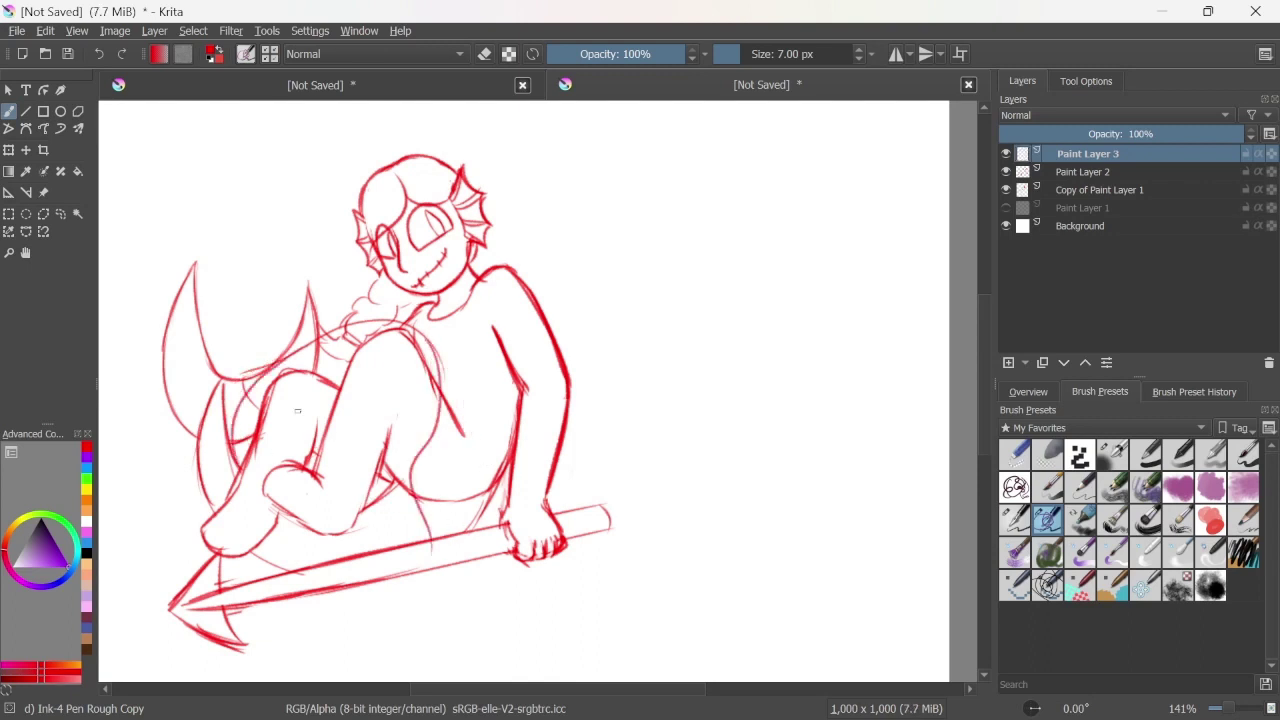
pyautogui.moveTo(308, 346); pyautogui.dragTo(232, 462)
pyautogui.hotkey('ctrl', 'z')
pyautogui.moveTo(316, 342)
pyautogui.mouseDown()
pyautogui.moveTo(288, 378)
pyautogui.moveTo(310, 345)
pyautogui.mouseUp()
# Step: Erase the fabric lines over the knees, hips and far leg from Paint Layer 3
pyautogui.click(1013, 455)
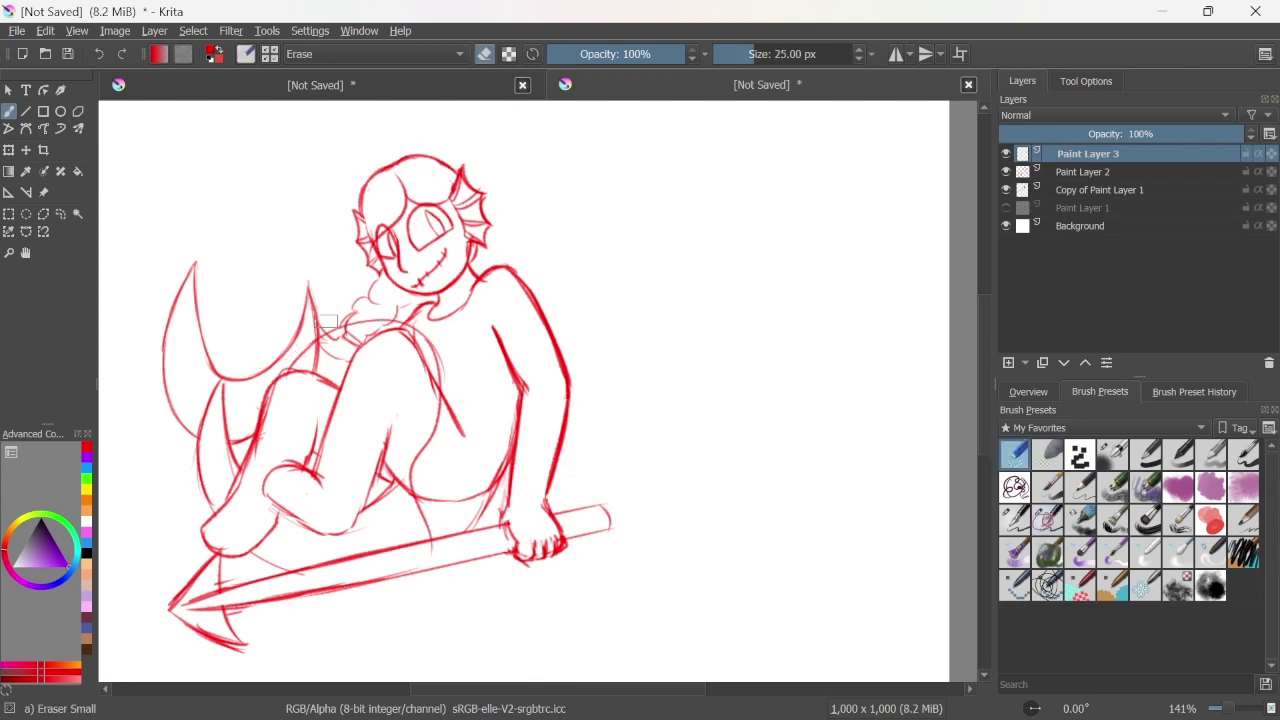
pyautogui.press('/')
pyautogui.press('/')
pyautogui.press('/')
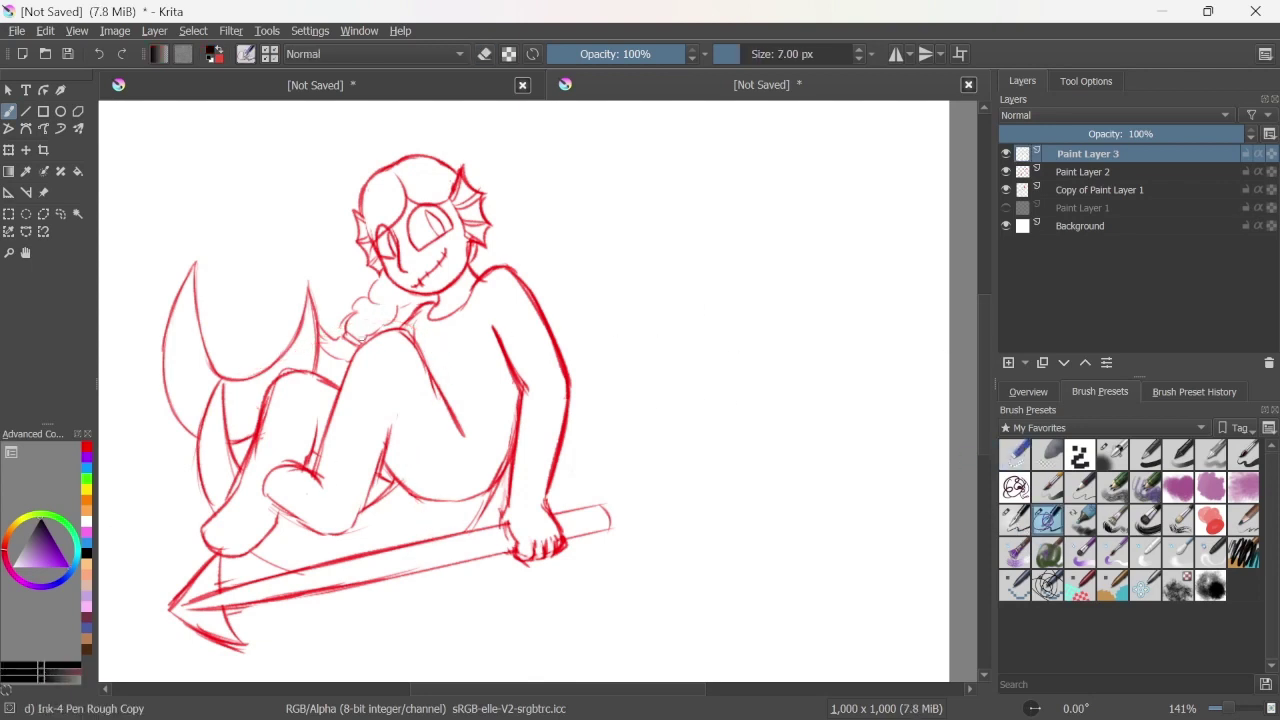
# Step: On Paint Layer 3, sketch a fabric line between the braid and far knee, and a garment edge from near knee to spear
pyautogui.moveTo(366, 342); pyautogui.dragTo(294, 372)
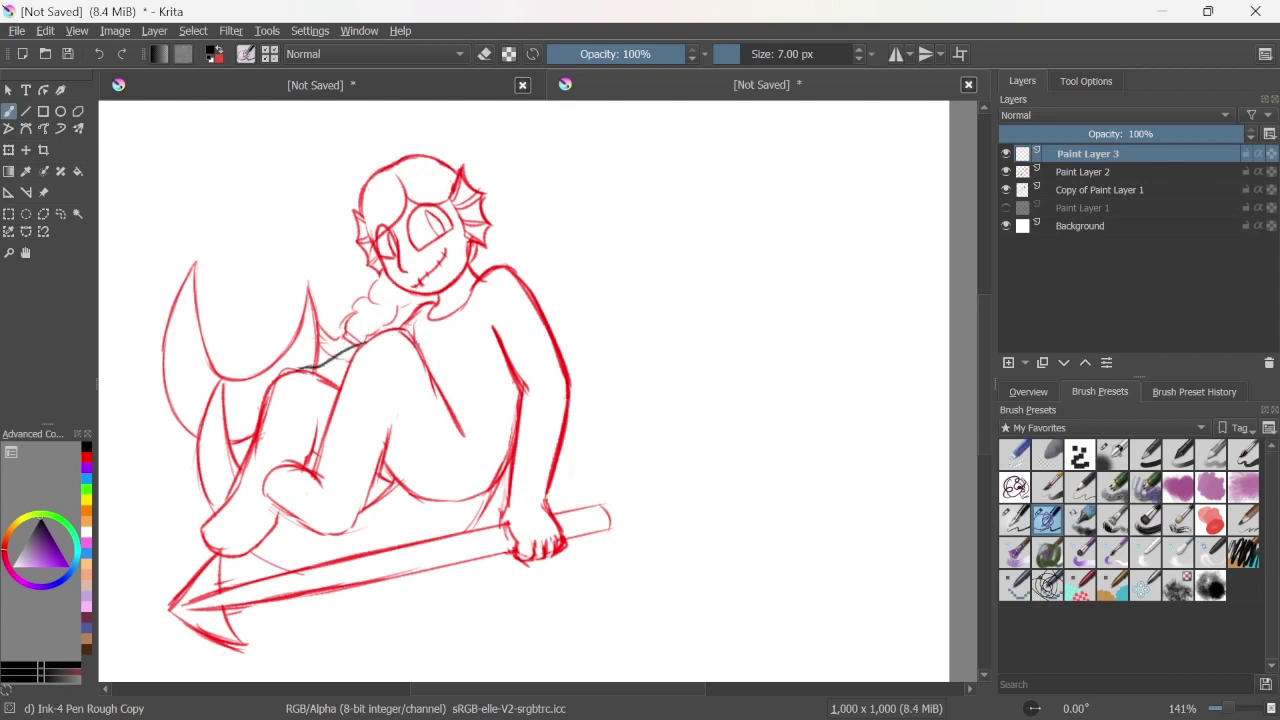
pyautogui.moveTo(425, 361); pyautogui.dragTo(435, 535)
pyautogui.hotkey('ctrl', 'z')
pyautogui.moveTo(430, 370); pyautogui.dragTo(385, 548)
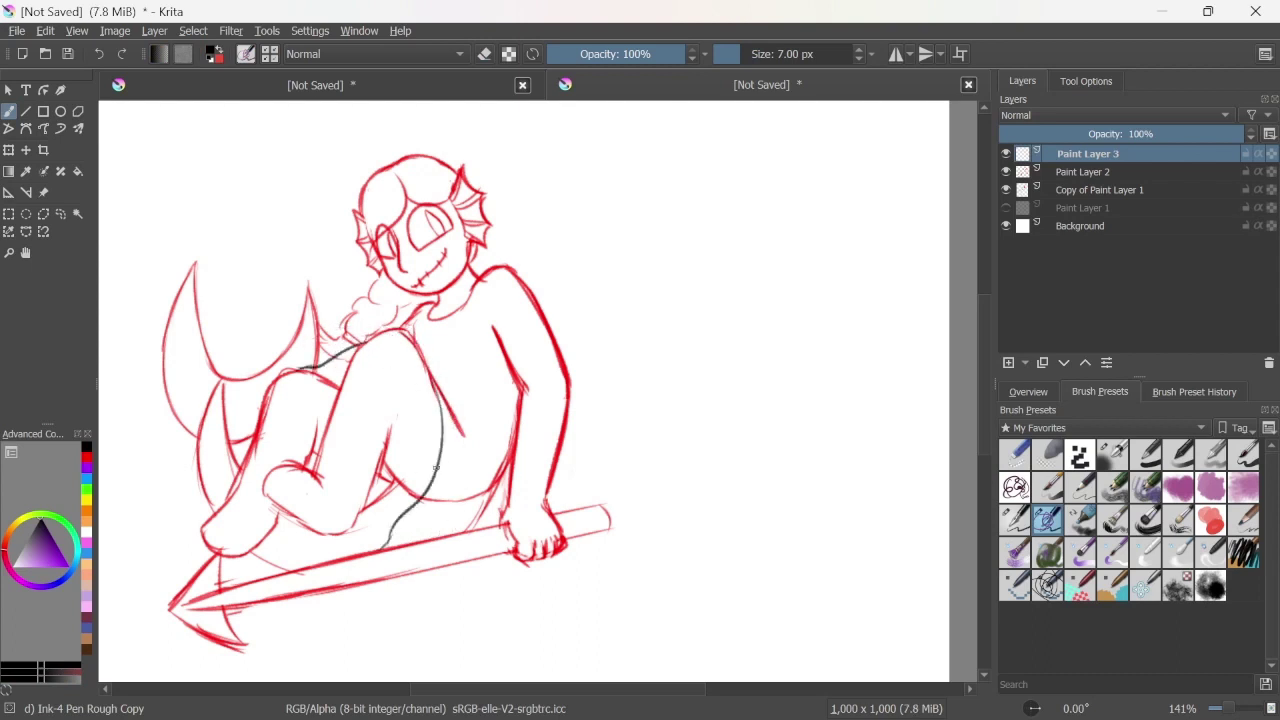
# Step: Sketch the garment's hanging hem below the spear shaft, its back edge near the hand and a short fold at the waist
pyautogui.moveTo(341, 596)
pyautogui.mouseDown()
pyautogui.moveTo(305, 594)
pyautogui.moveTo(441, 573)
pyautogui.mouseUp()
pyautogui.moveTo(430, 368); pyautogui.dragTo(478, 438)
pyautogui.hotkey('ctrl', 'z')
pyautogui.hotkey('ctrl', 'z')
pyautogui.moveTo(395, 600); pyautogui.dragTo(458, 566)
pyautogui.moveTo(314, 606); pyautogui.dragTo(340, 600)
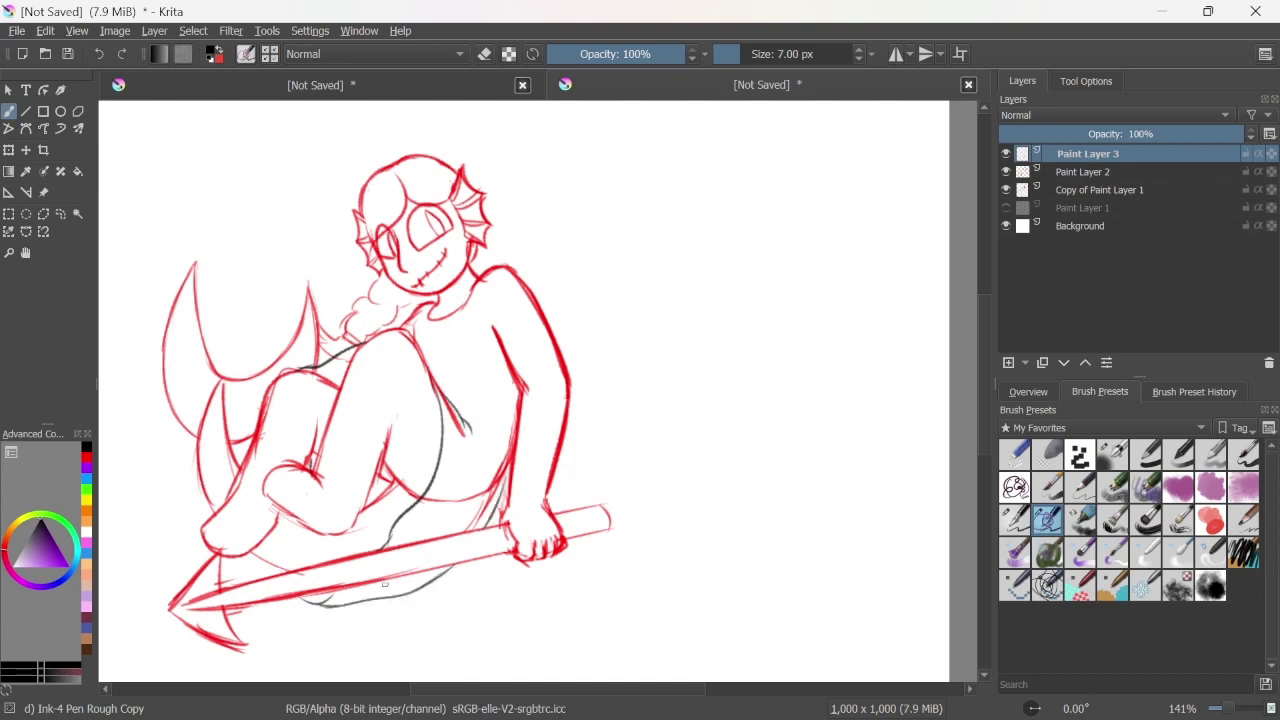
# Step: Add a paint layer beneath Paint Layer 3 and paint white over the red body lines at the waist and hips
pyautogui.press('Insert')
pyautogui.press('/')
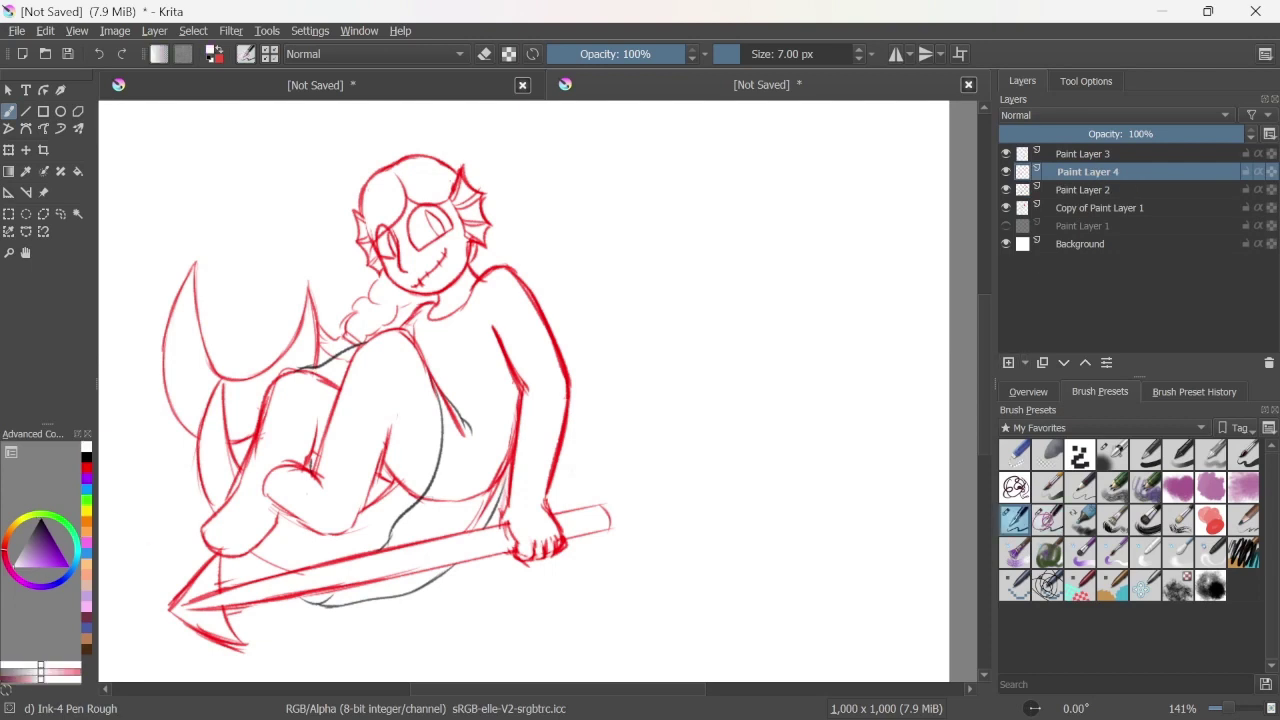
pyautogui.hotkey('ctrl', 'z')
pyautogui.hotkey('ctrl', 'z')
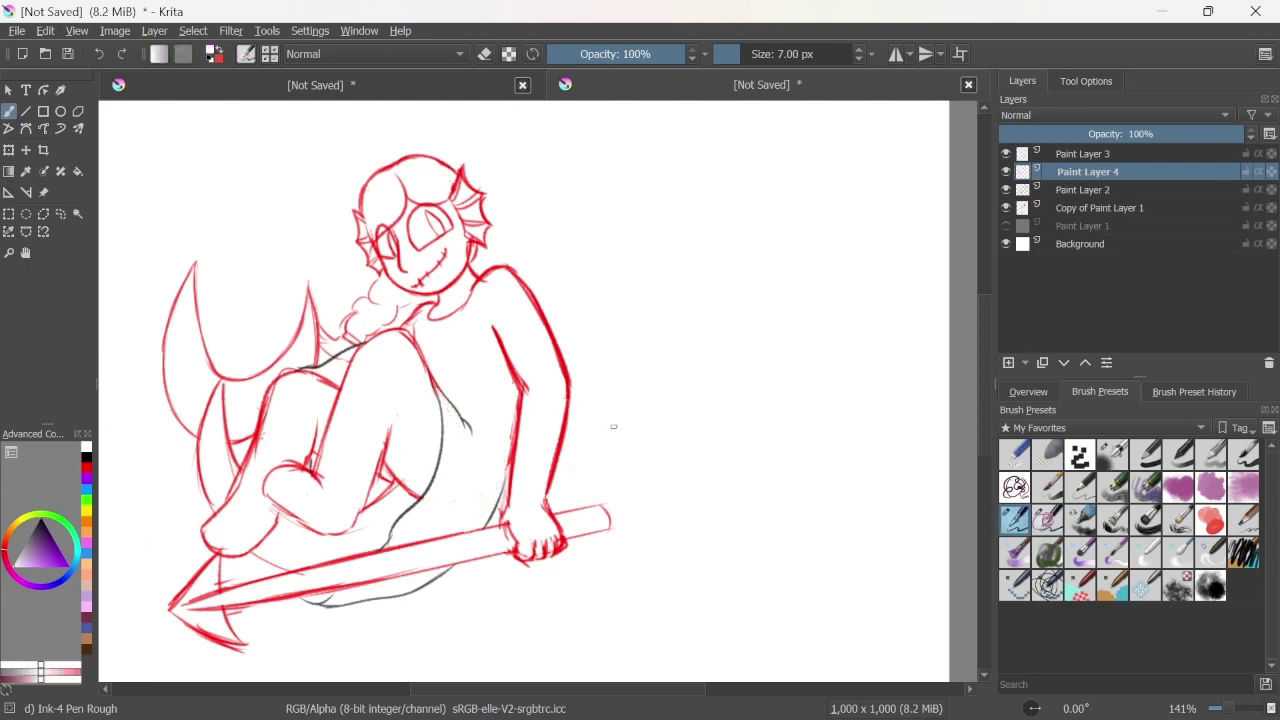
# Step: On Paint Layer 3, erase the fabric line by the far knee and the garment edge running down from the near knee
pyautogui.press('pageup')
pyautogui.press('e')
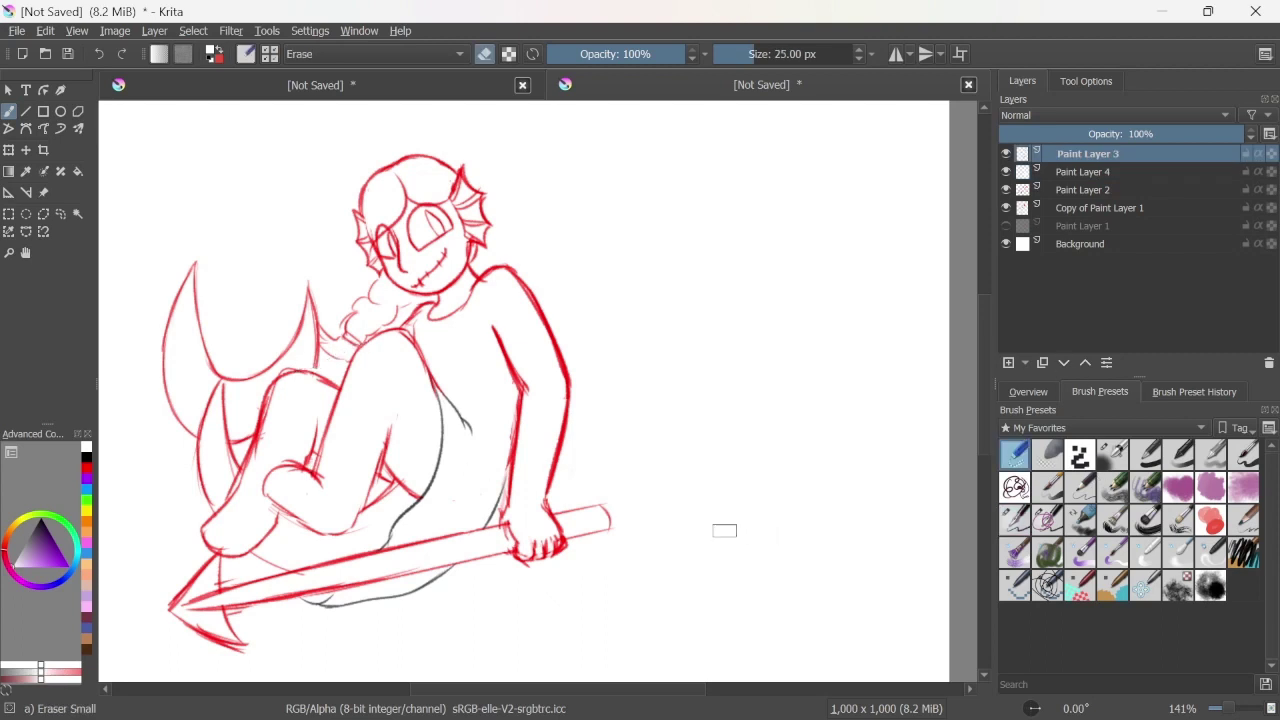
pyautogui.hscroll(-2, 571, 686)
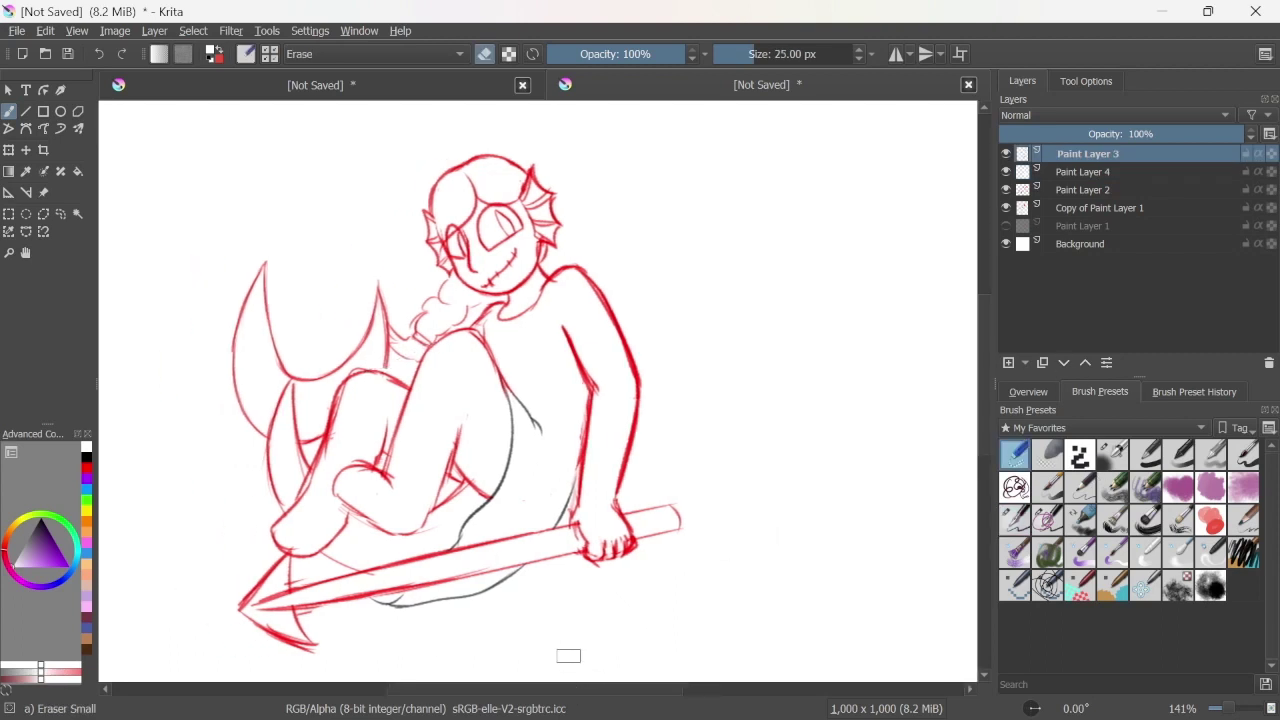
pyautogui.moveTo(510, 455); pyautogui.dragTo(470, 535)
pyautogui.moveTo(505, 370); pyautogui.dragTo(525, 445)
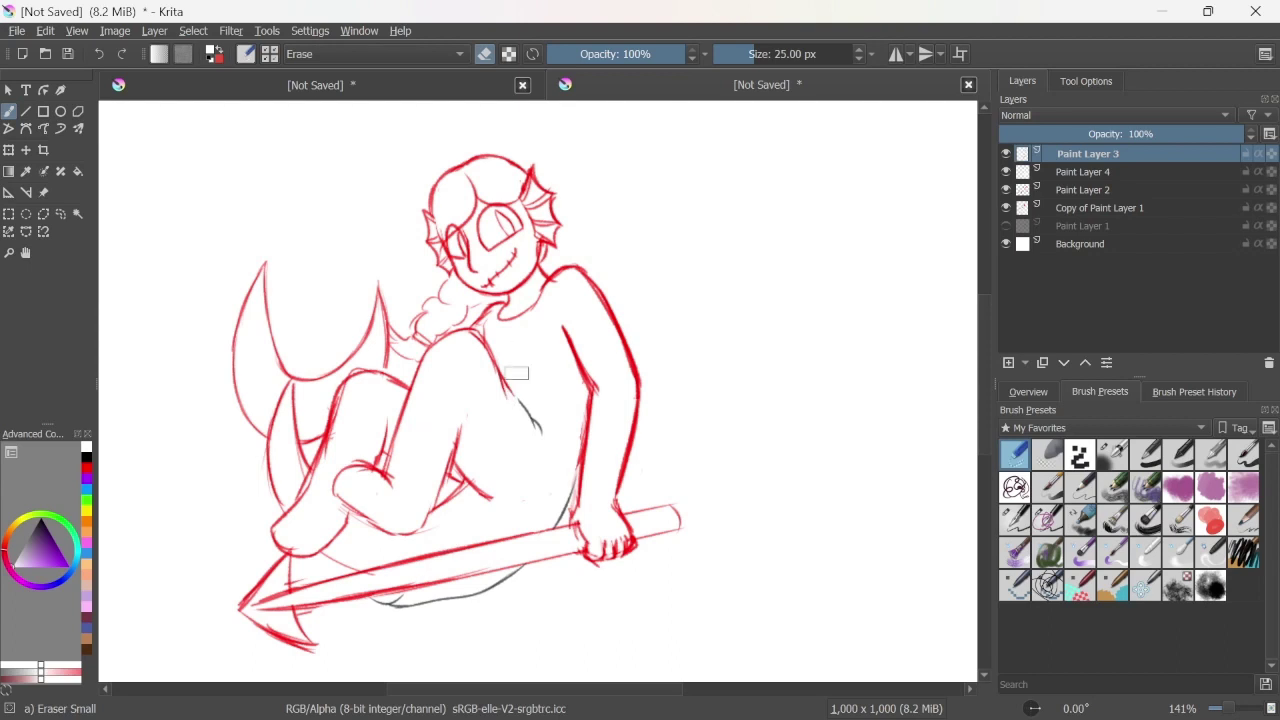
# Step: Redraw the garment edge from the near knee across the lower thigh to the spear, and add armhole lines at both shoulders
pyautogui.press('e')
pyautogui.moveTo(497, 370); pyautogui.dragTo(410, 555)
pyautogui.press('e')
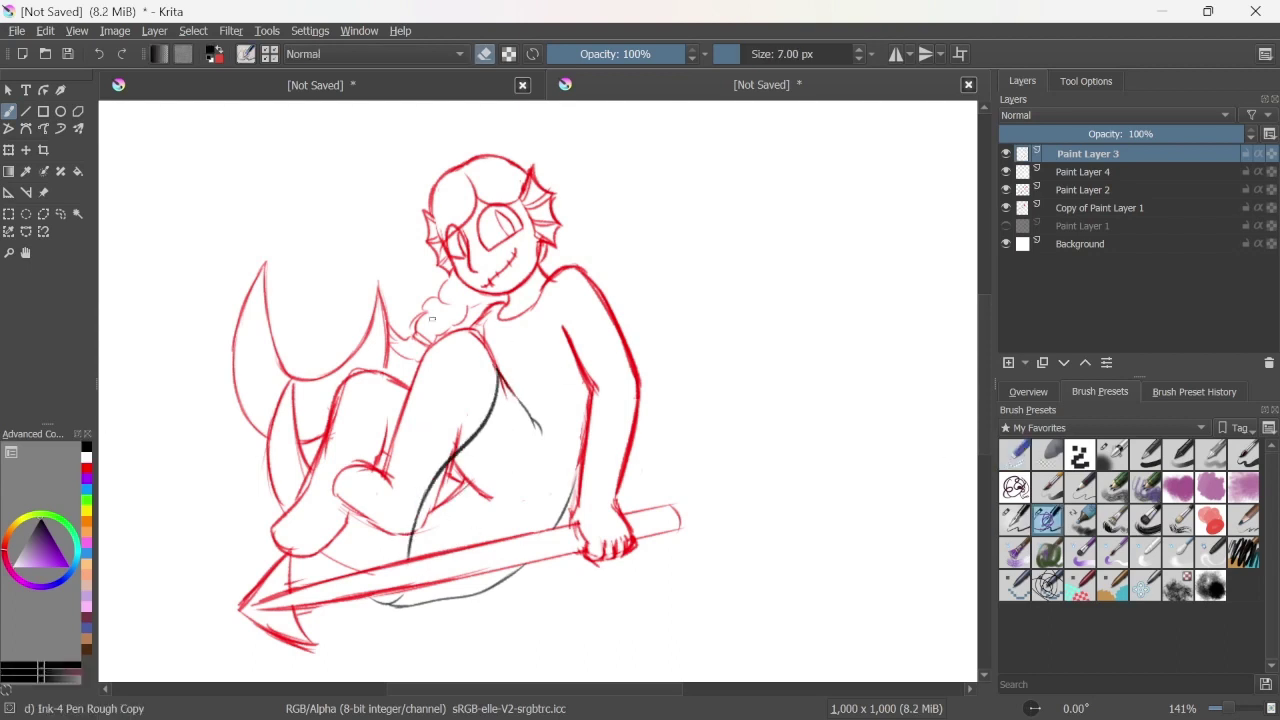
pyautogui.press('e')
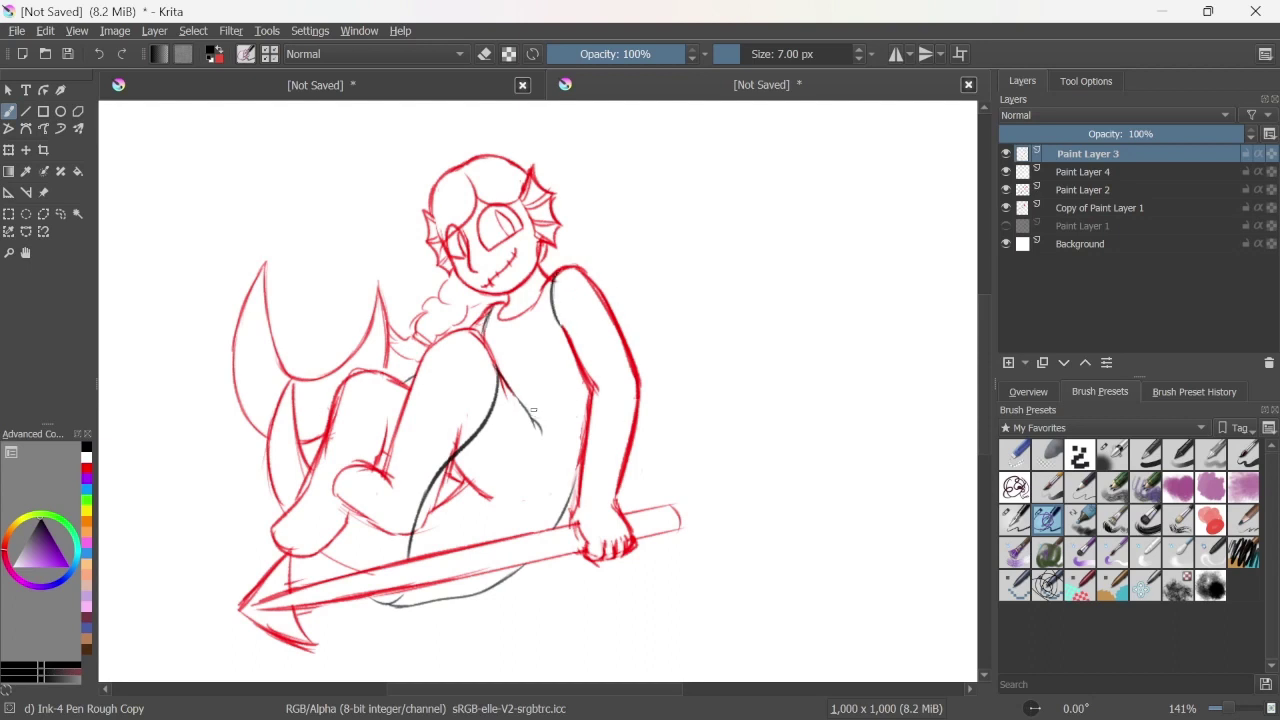
pyautogui.moveTo(542, 414); pyautogui.dragTo(586, 390)
pyautogui.hotkey('ctrl', 'z')
# Step: On Paint Layer 4, paint white over the remaining red thigh and hip lines and the rough strokes on the spearhead's lower barb
pyautogui.press('pagedown')
pyautogui.press('x')
pyautogui.press('/')
pyautogui.moveTo(455, 460)
pyautogui.mouseDown()
pyautogui.moveTo(420, 535)
pyautogui.moveTo(460, 505)
pyautogui.mouseUp()
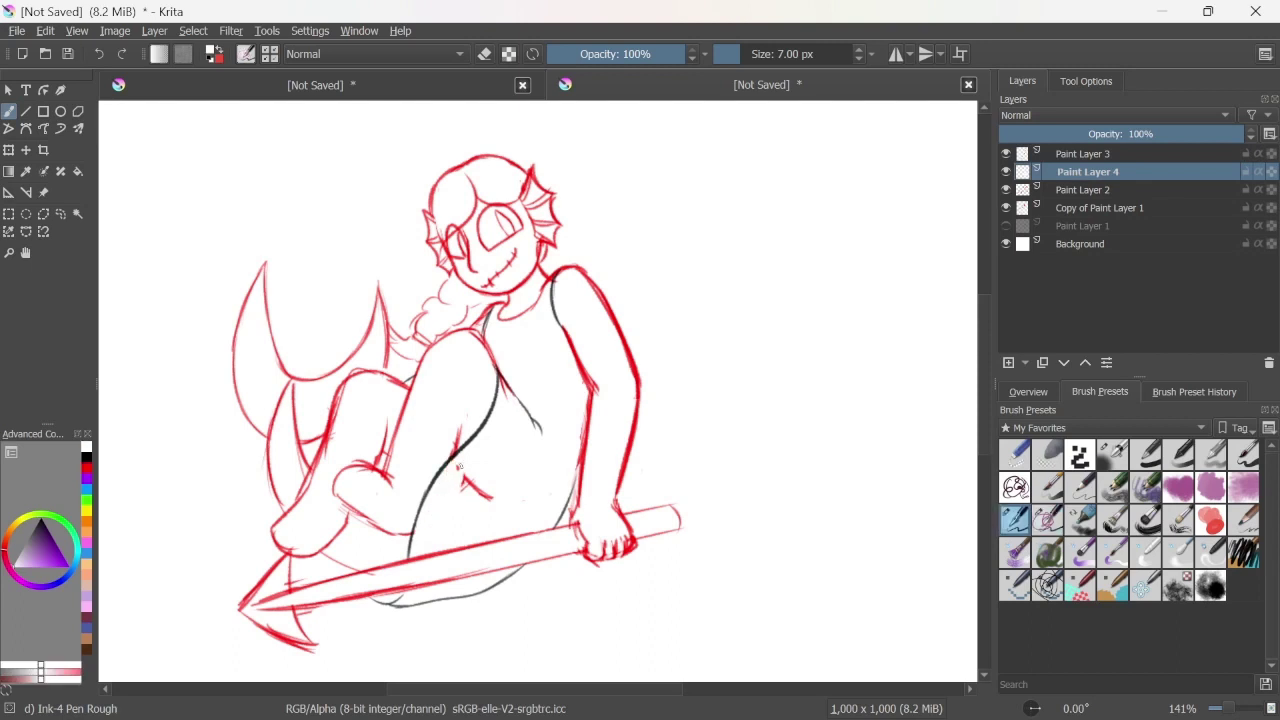
pyautogui.moveTo(263, 632); pyautogui.dragTo(300, 647)
pyautogui.moveTo(475, 489); pyautogui.dragTo(492, 496)
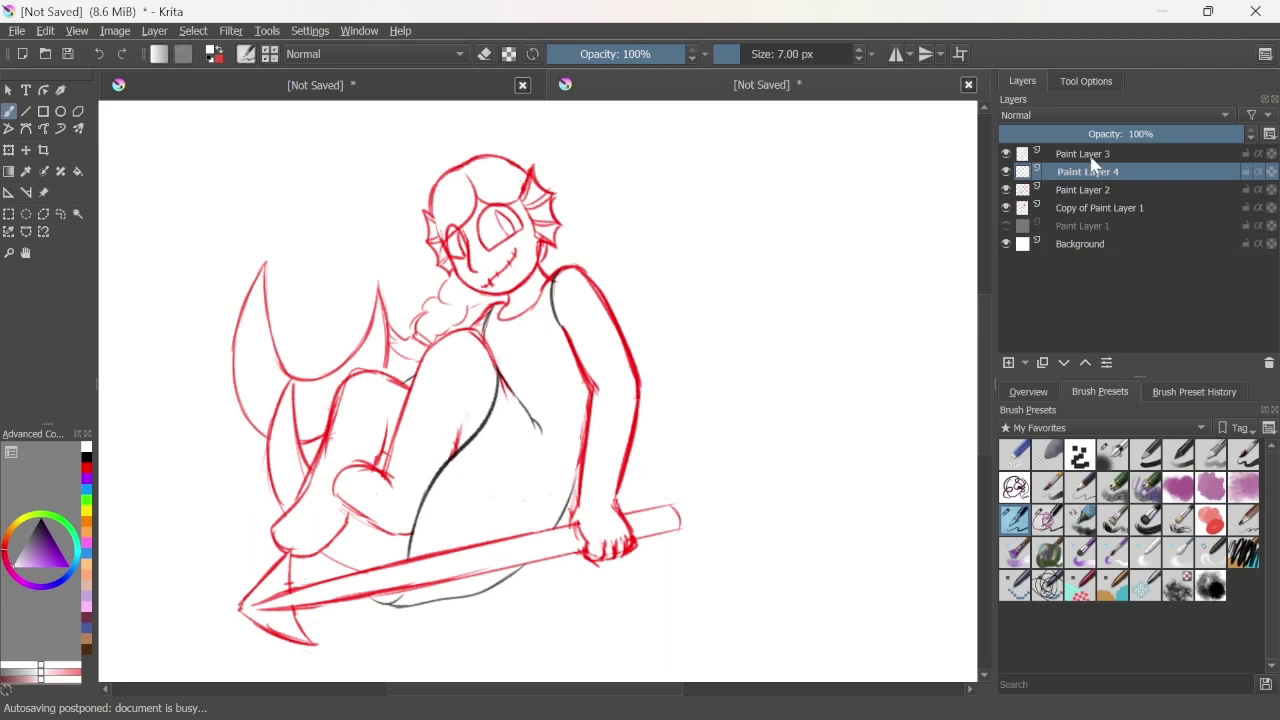
# Step: On Copy of Paint Layer 1, draw the braid's rounded segments, tie and loose end in red with the rough ink pen
pyautogui.press('pagedown')
pyautogui.press('pagedown')
pyautogui.press('x')
pyautogui.press('/')
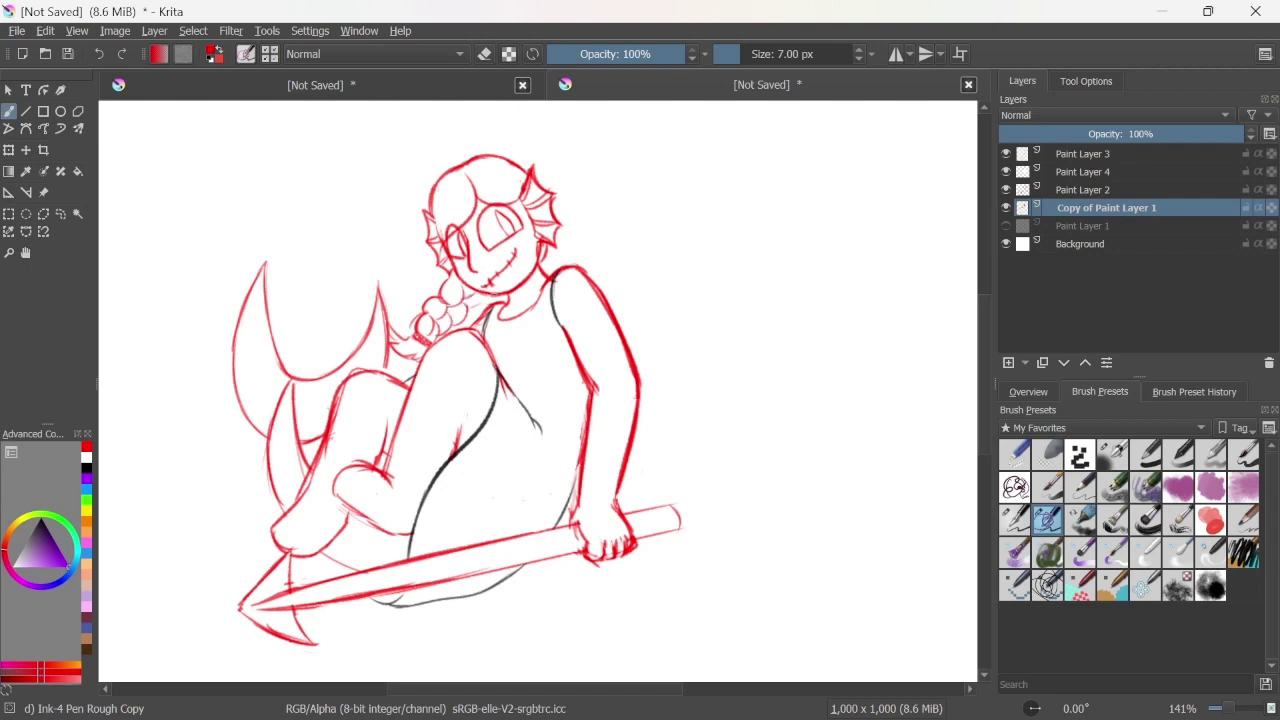
# Step: Lock the alpha of Paint Layer 3 and recolour its dark garment lines red with the Basic-1 brush at 40 px
pyautogui.press('pageup')
pyautogui.press('pageup')
pyautogui.press('pageup')
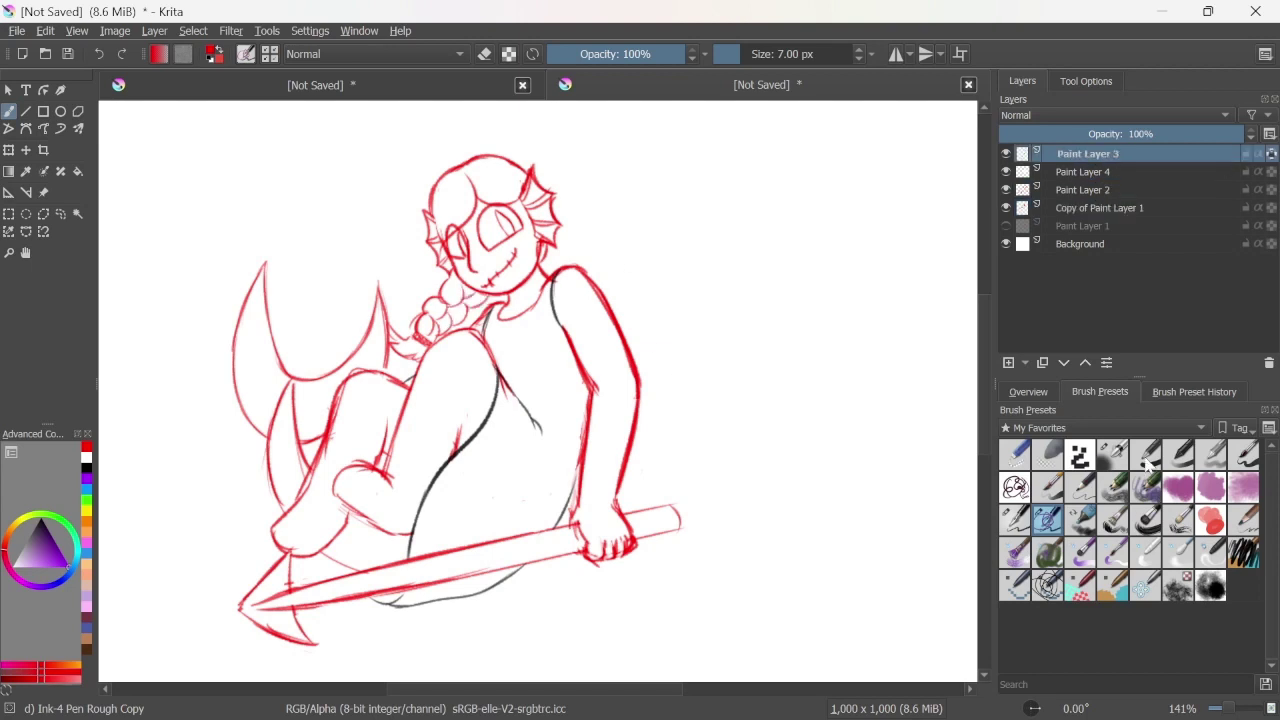
pyautogui.press('/')
pyautogui.hotkey('ctrl', 'z')
pyautogui.hotkey('ctrl', 'z')
pyautogui.hotkey('ctrl', 'z')
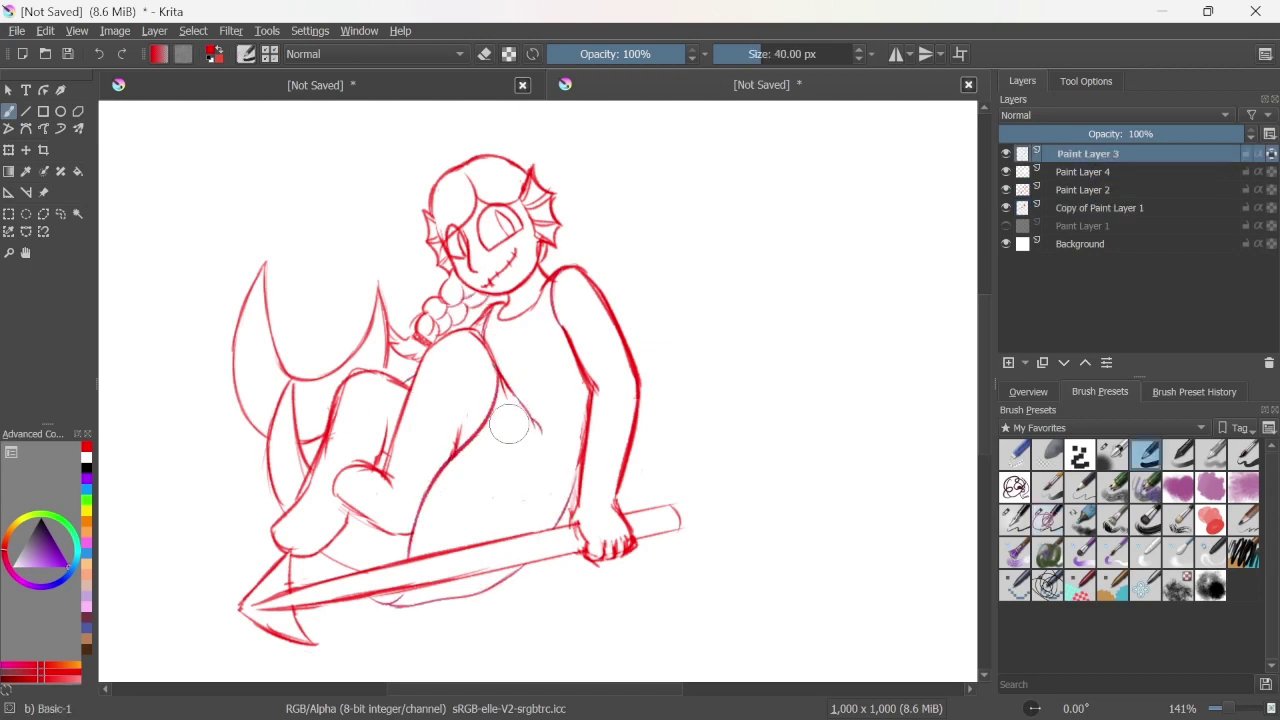
# Step: Add a new layer above Paint Layer 3 and draw small red bubbles around the character with the Ink-4 Pen Rough Copy brush
pyautogui.press('pagedown')
pyautogui.click(1015, 455)
pyautogui.click(1047, 519)
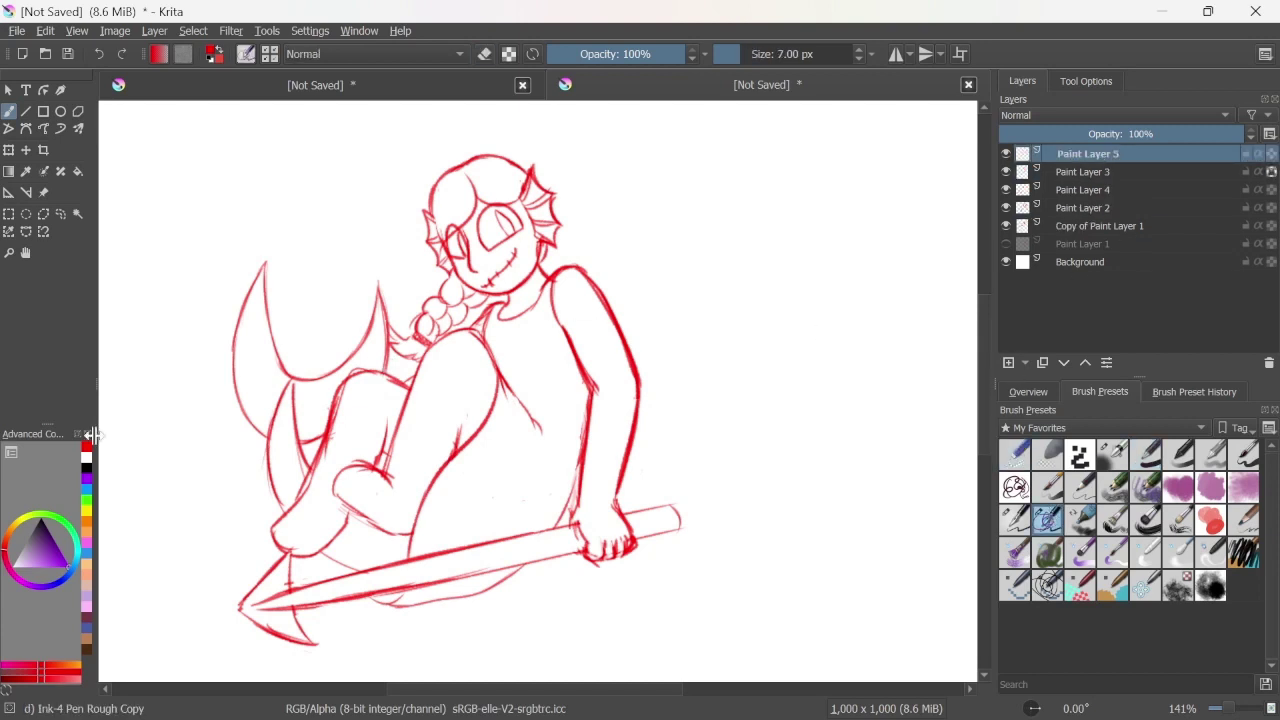
pyautogui.moveTo(360, 187); pyautogui.dragTo(361, 188)
pyautogui.moveTo(384, 209); pyautogui.dragTo(385, 210)
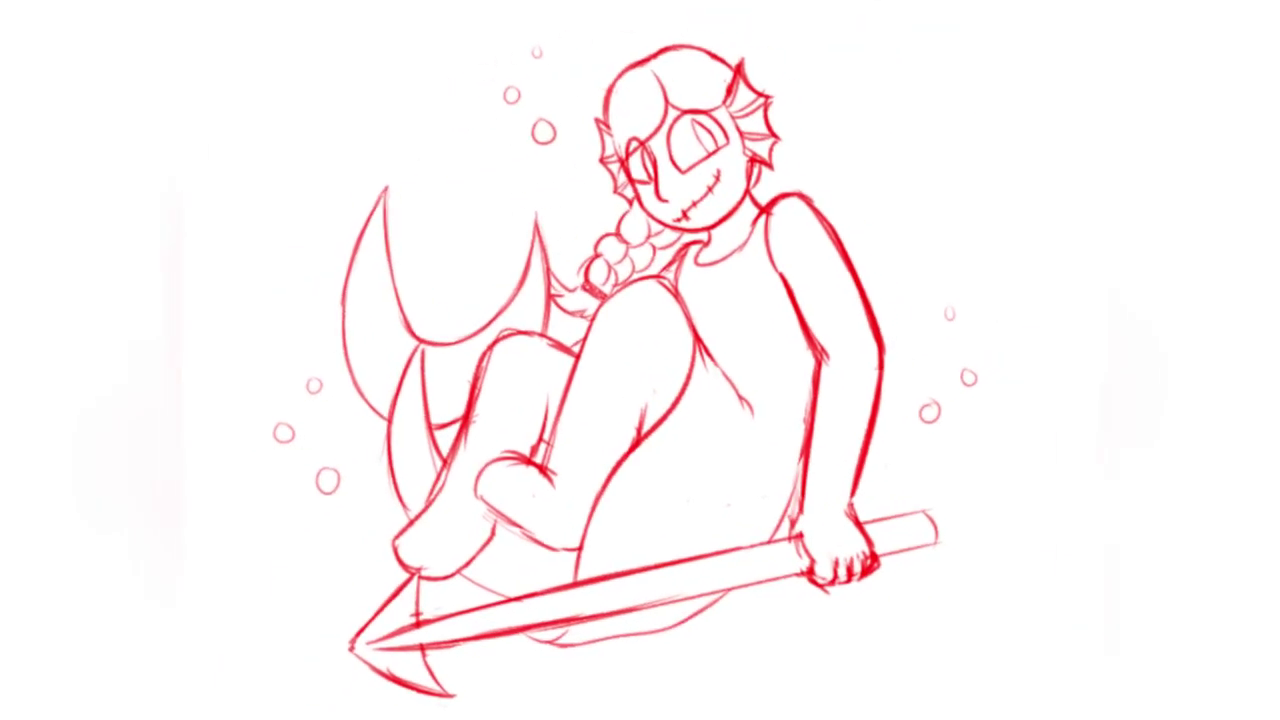